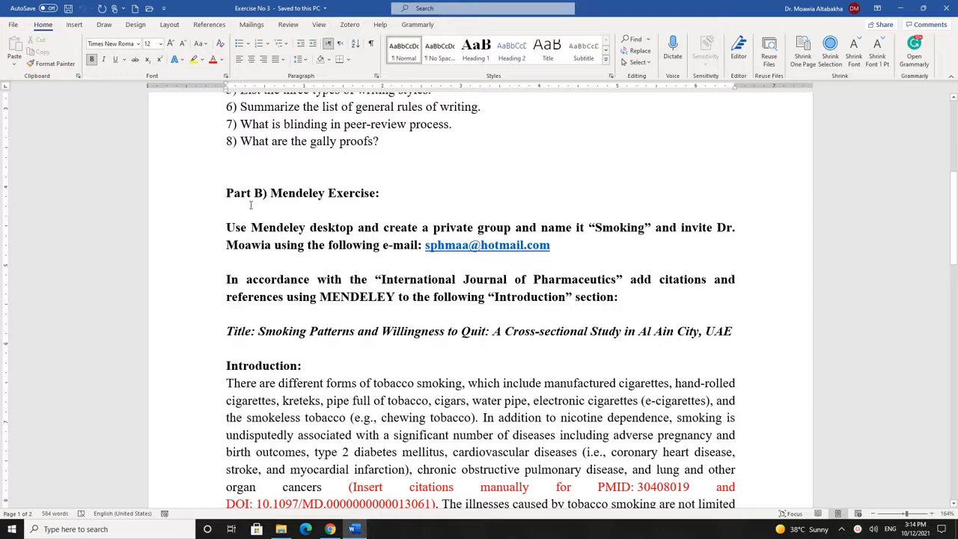
Review the Part B instructions and Introduction in Exercise No 3, then minimize Word
left_click_drag(251, 202, 737, 471)
left_click(431, 418)
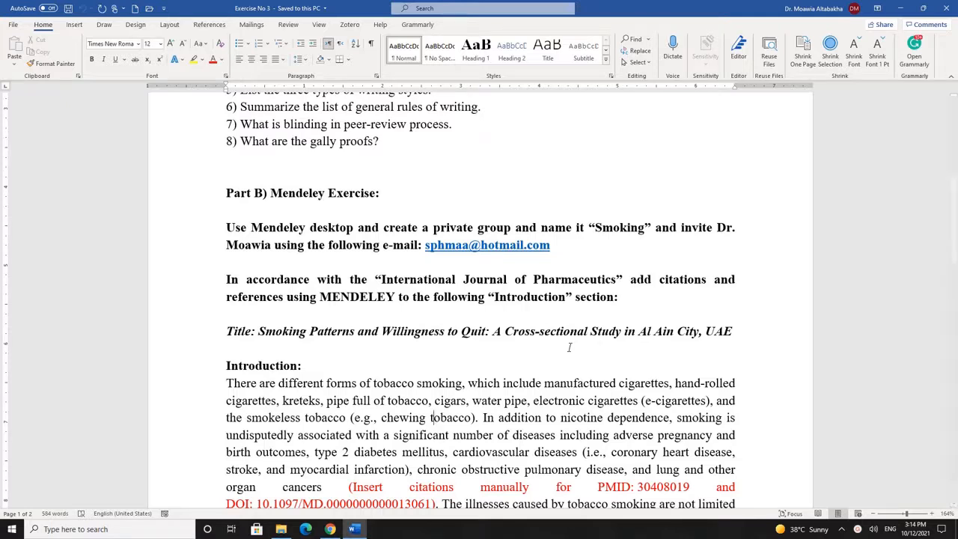
left_click(902, 8)
Minimize Chrome and launch Zotero from its desktop icon
left_click(901, 8)
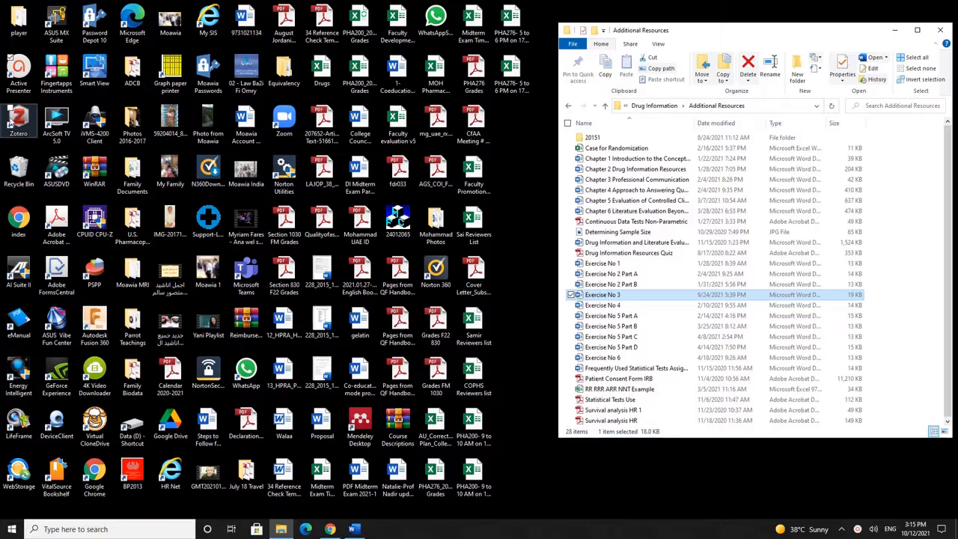
left_click(18, 117)
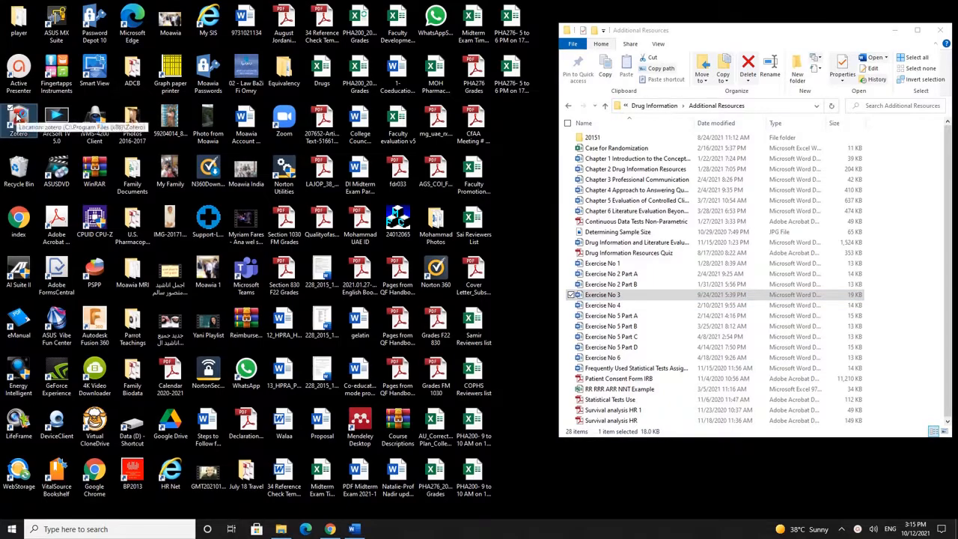
double_click(18, 118)
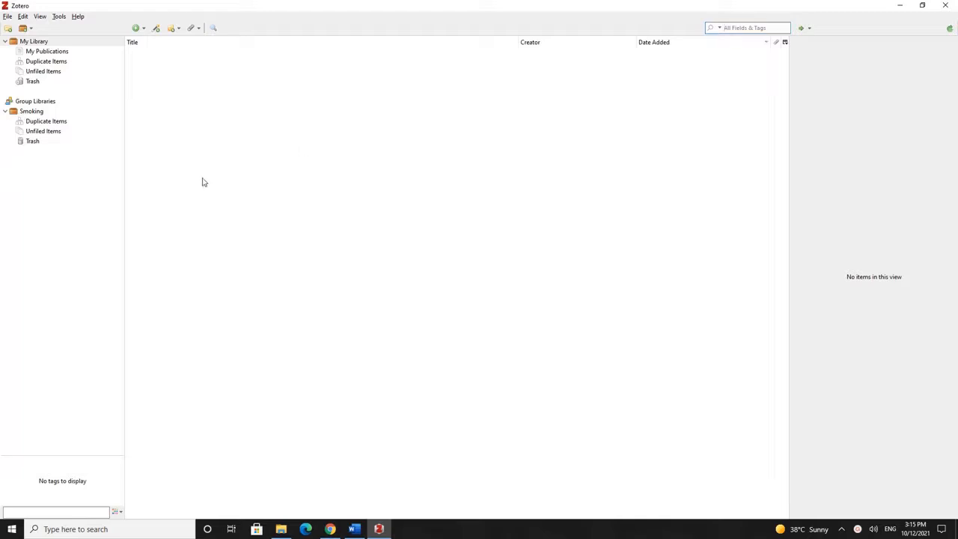
left_click(6, 17)
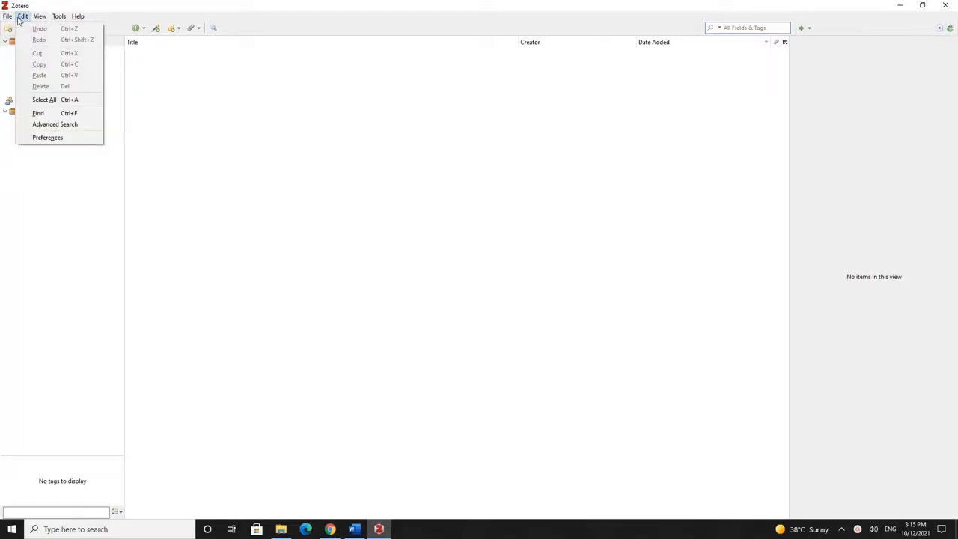
mouse_move(40, 18)
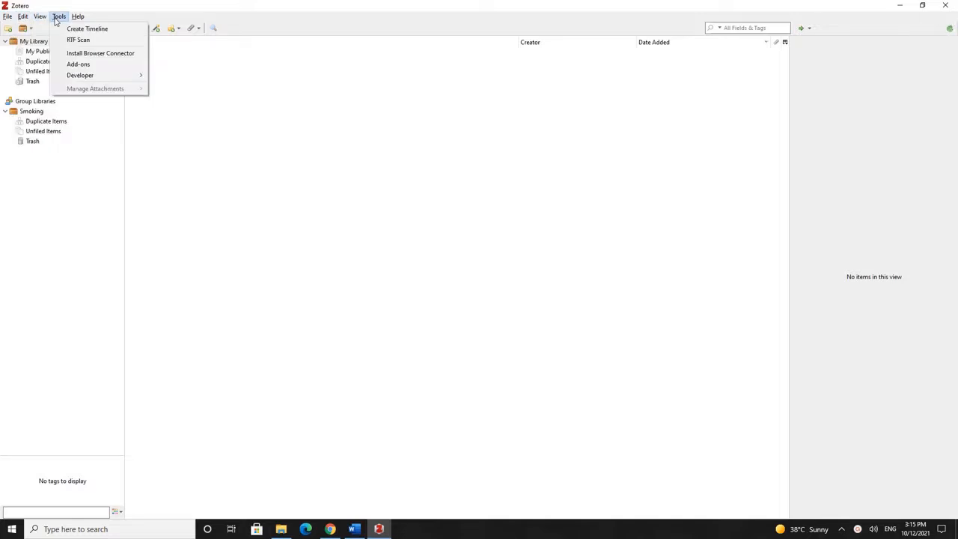
left_click(471, 199)
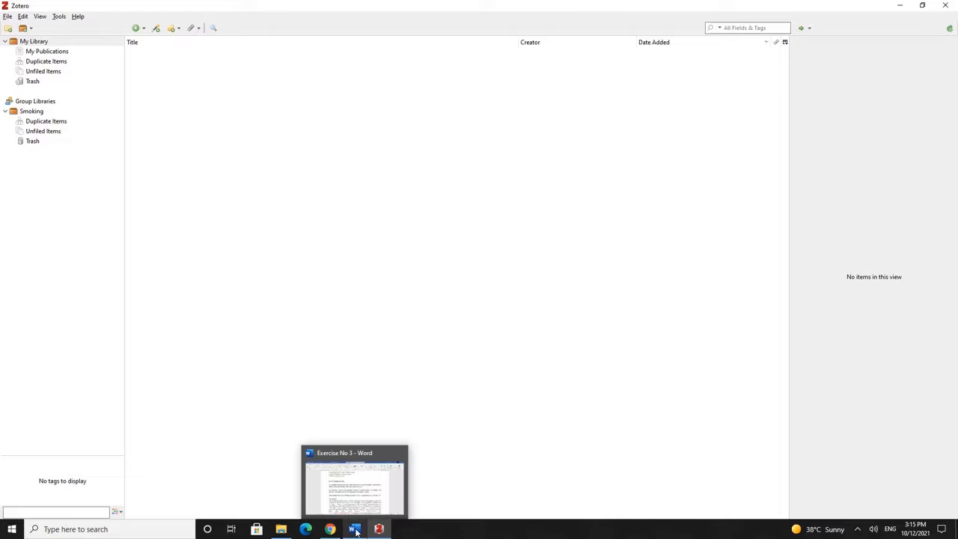
left_click(354, 529)
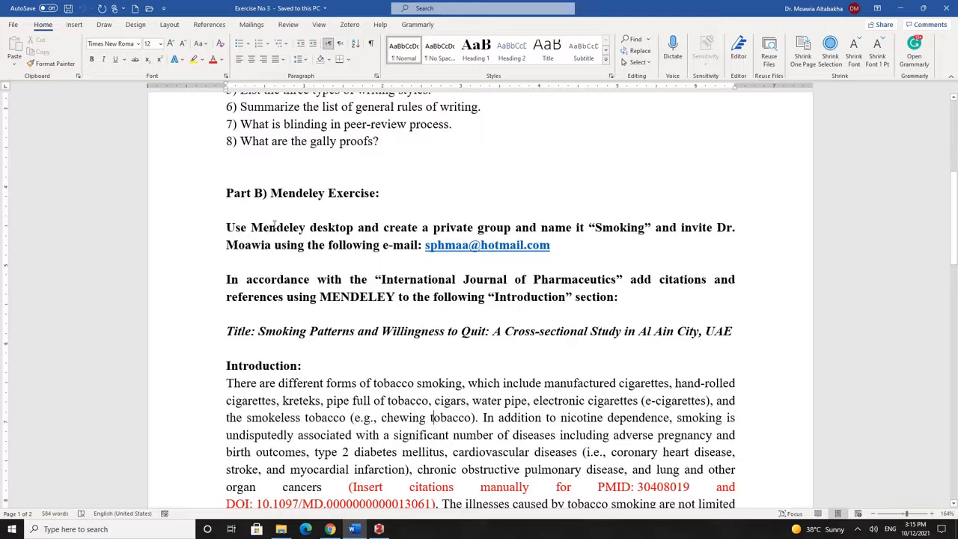
double_click(269, 228)
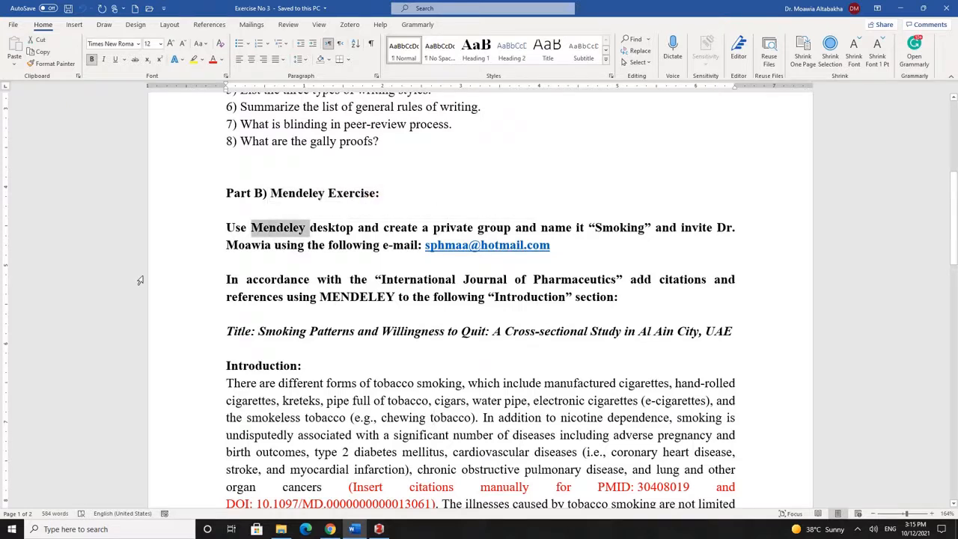
left_click(284, 228)
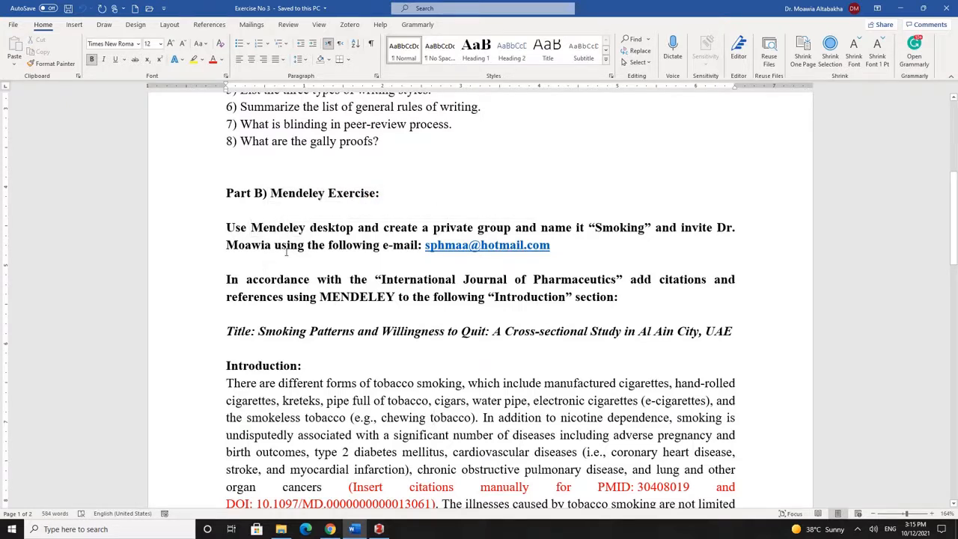
double_click(611, 226)
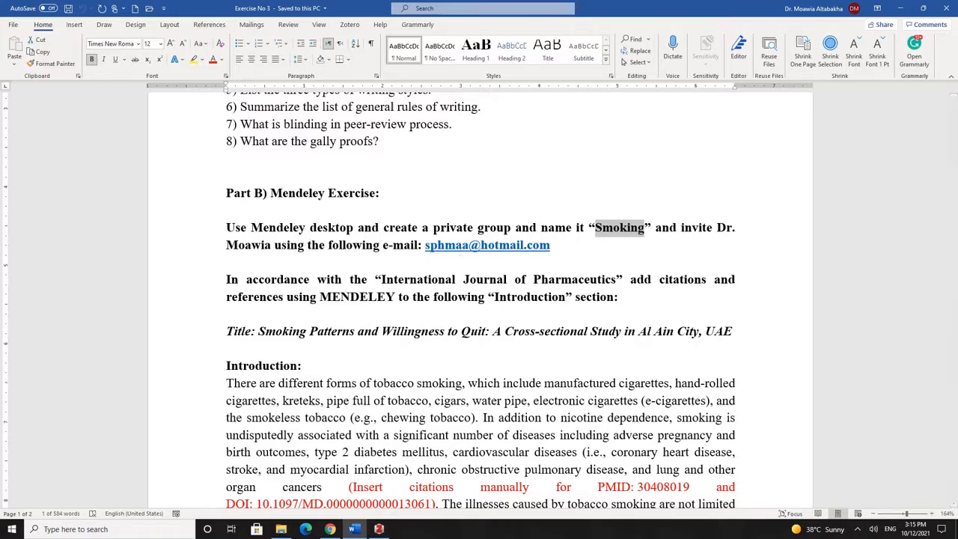
left_click(378, 529)
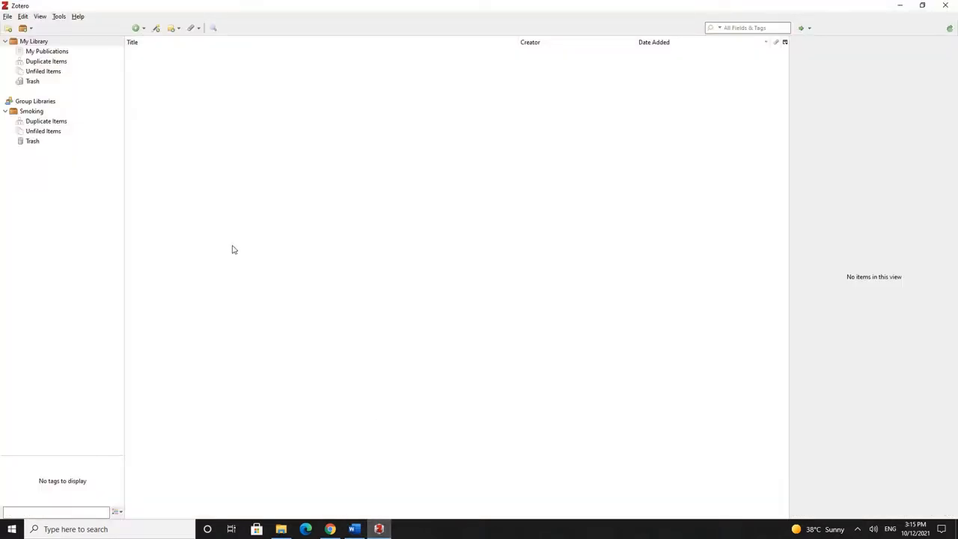
Select the Smoking library, then choose New Group from the New Library menu
left_click(35, 112)
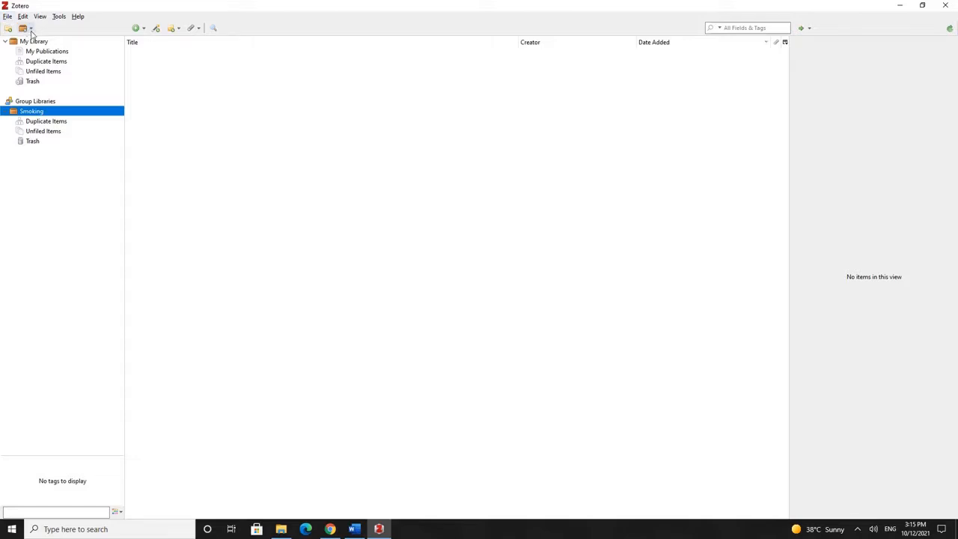
left_click(31, 30)
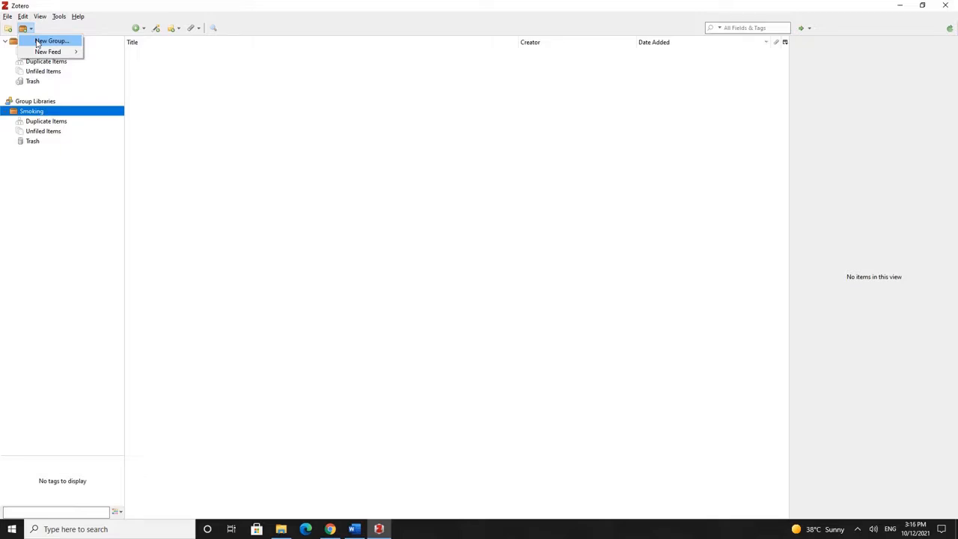
left_click(327, 179)
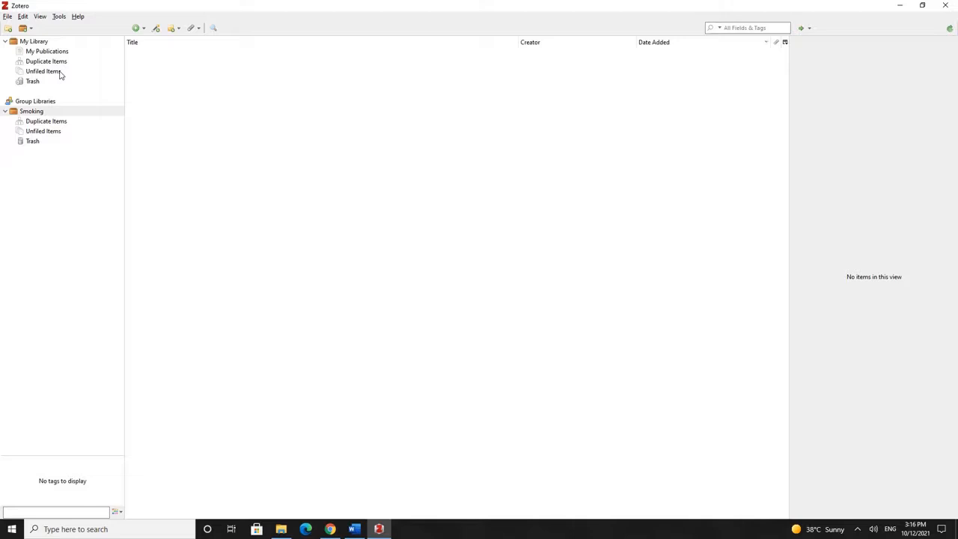
left_click(8, 29)
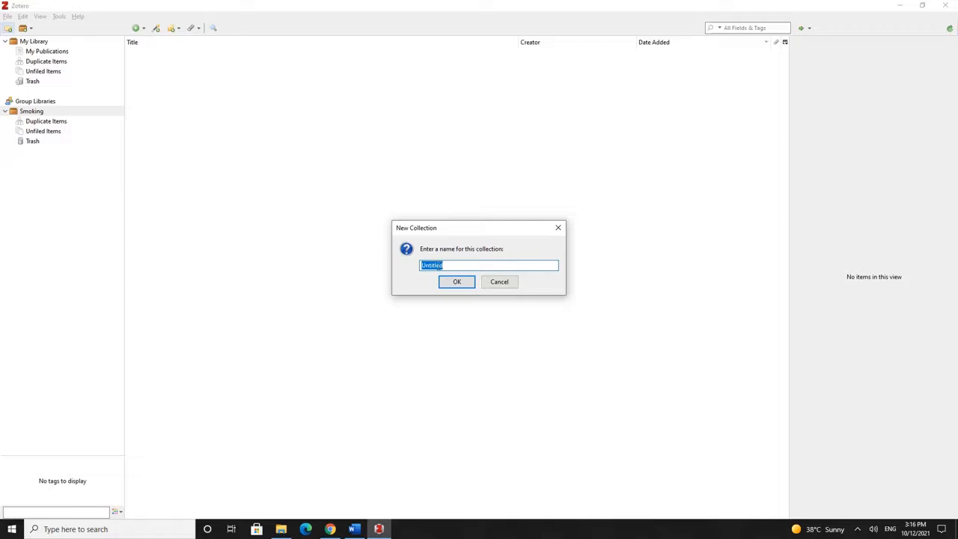
left_click(502, 283)
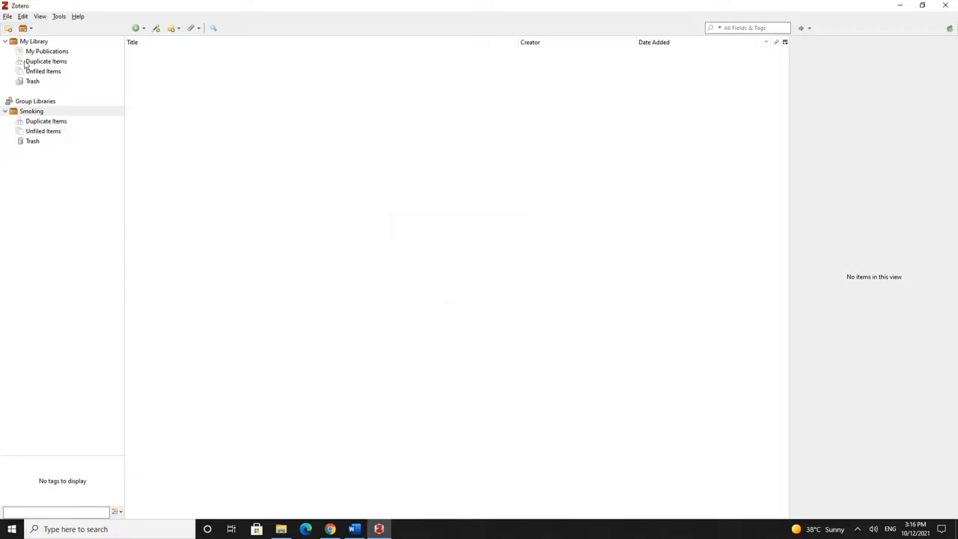
left_click(31, 30)
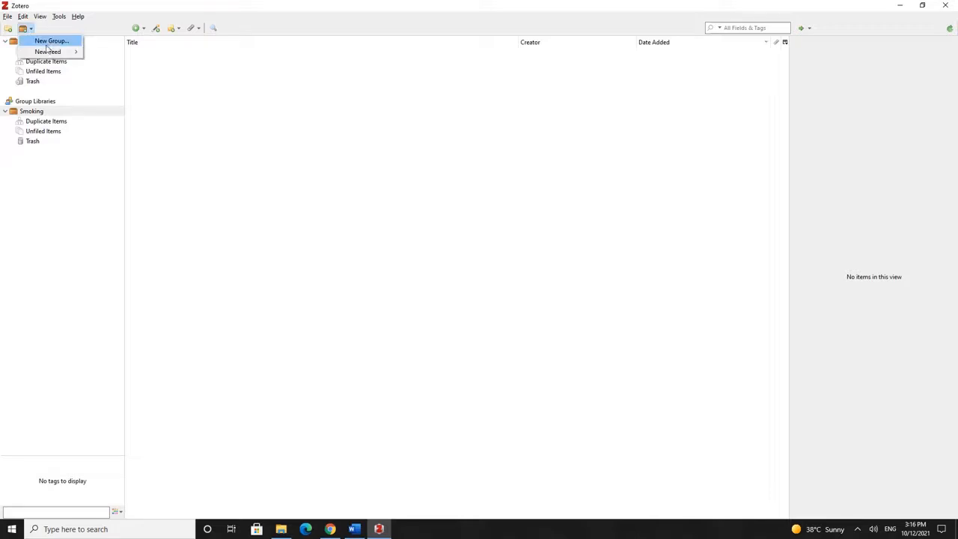
left_click(51, 39)
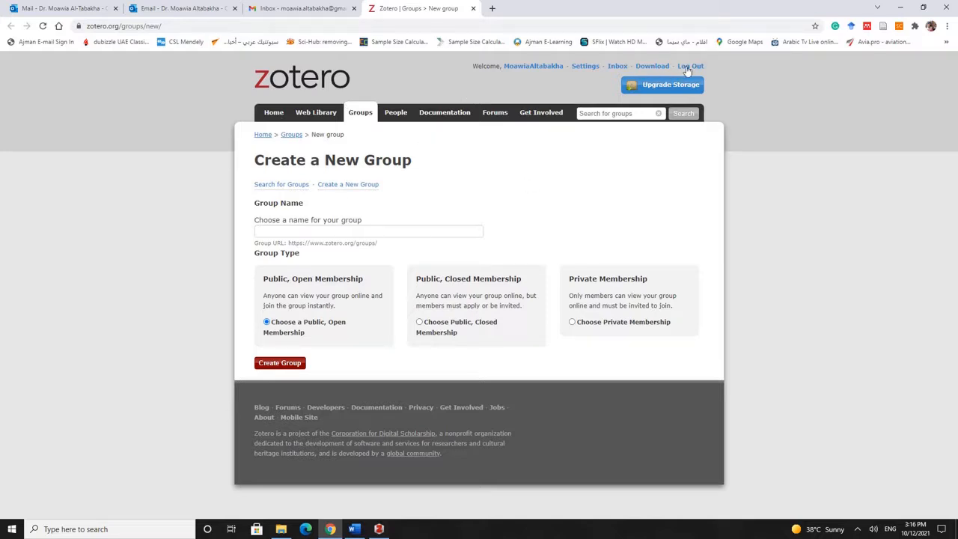
Name the new group 'Smoking 1' and create it
left_click(272, 231)
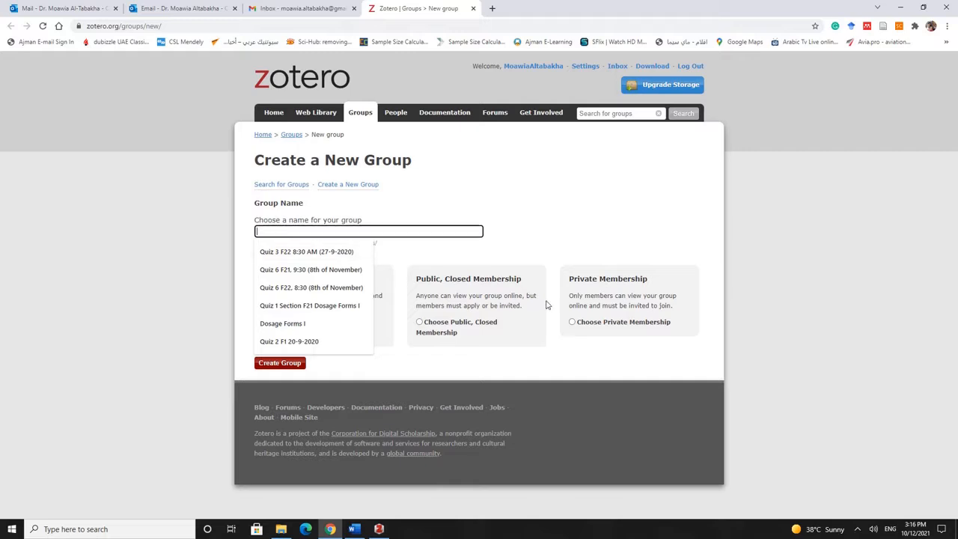
type("Smoki")
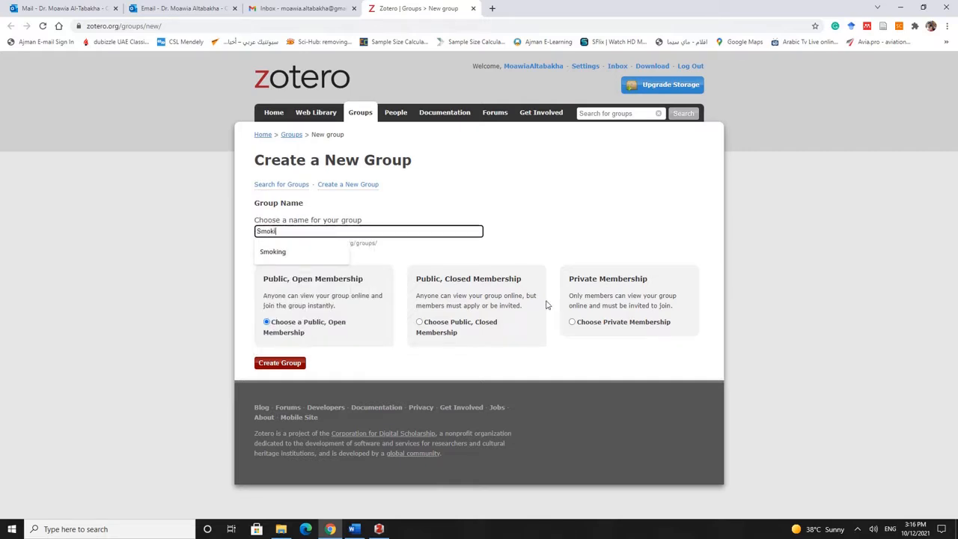
type("ng ")
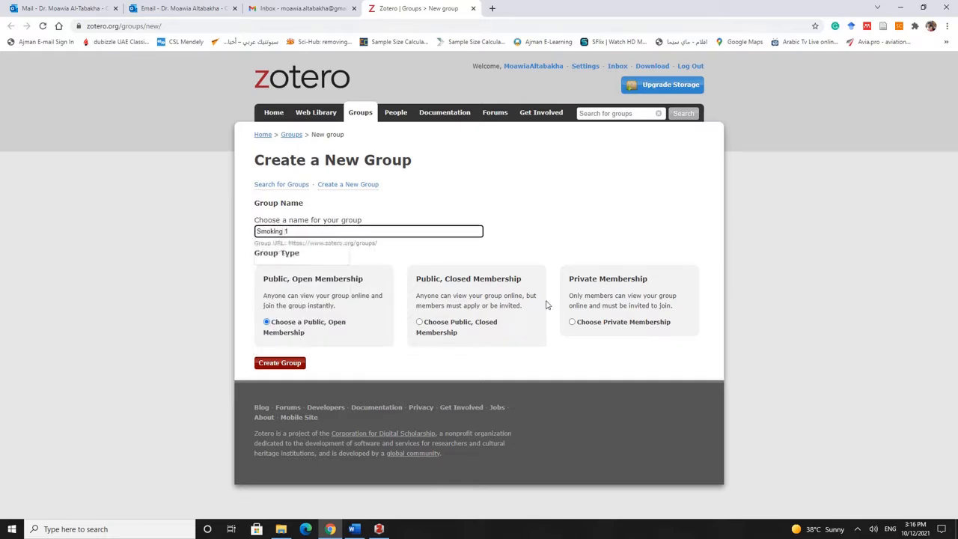
type("1")
left_click(286, 364)
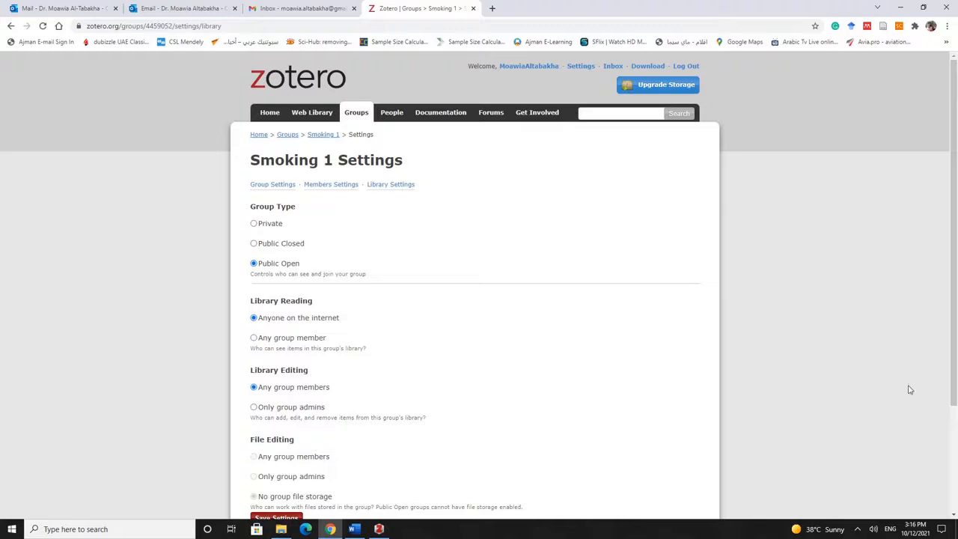
Make Smoking 1 private with file editing by any group members, then open its group page
left_click(253, 223)
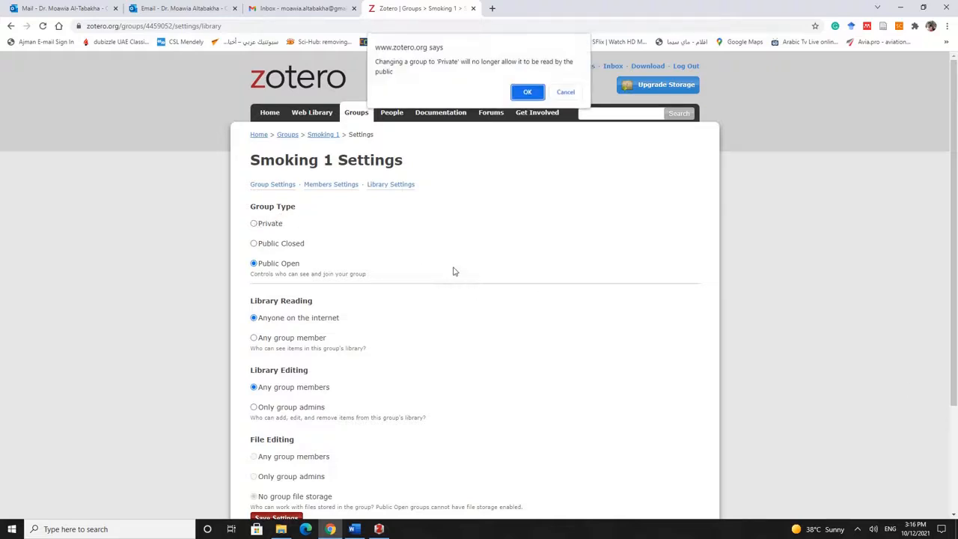
left_click(527, 93)
scroll(387, 246, "down", 3)
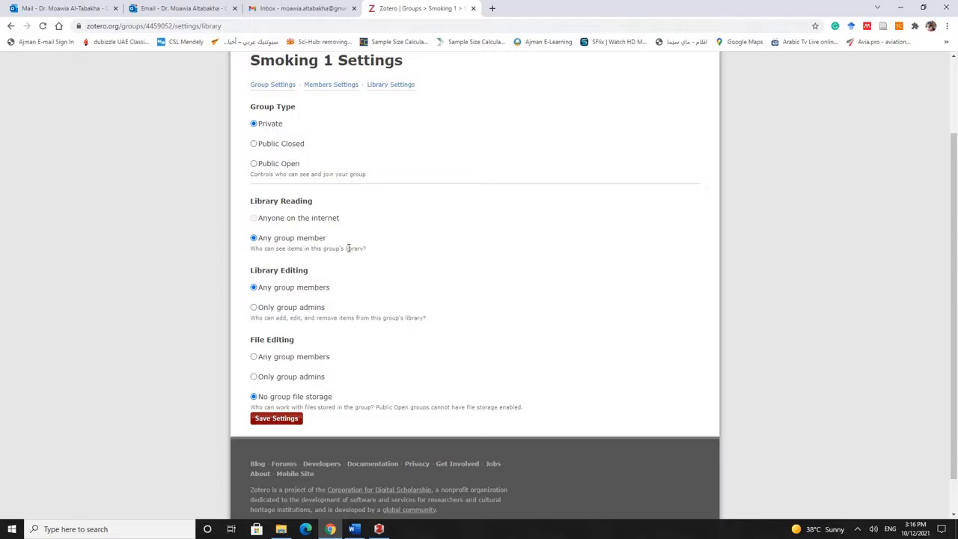
scroll(440, 253, "down", 1)
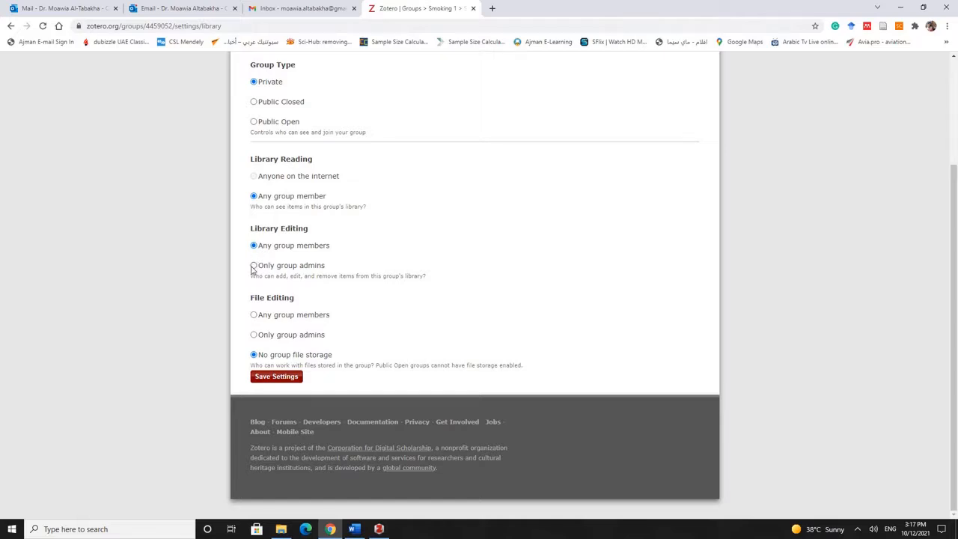
left_click(254, 314)
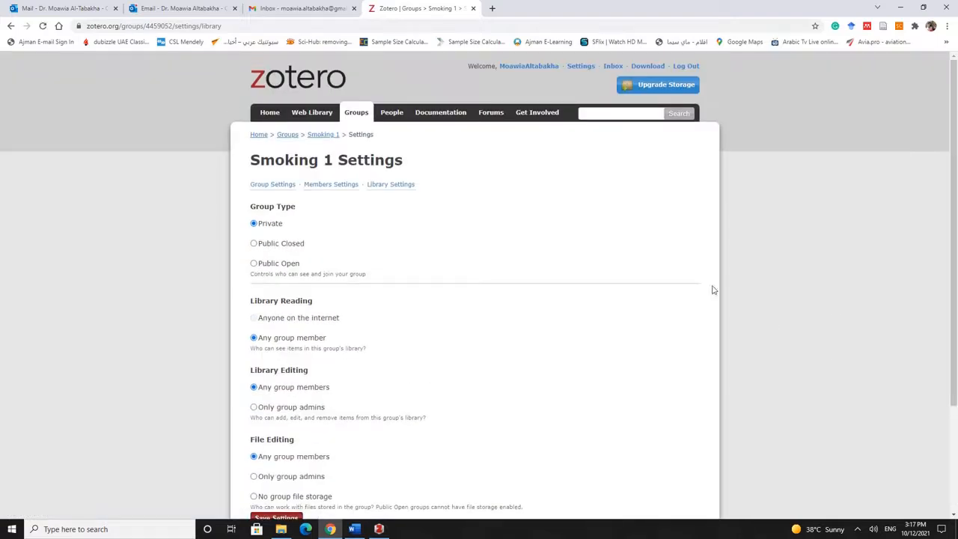
left_click(320, 136)
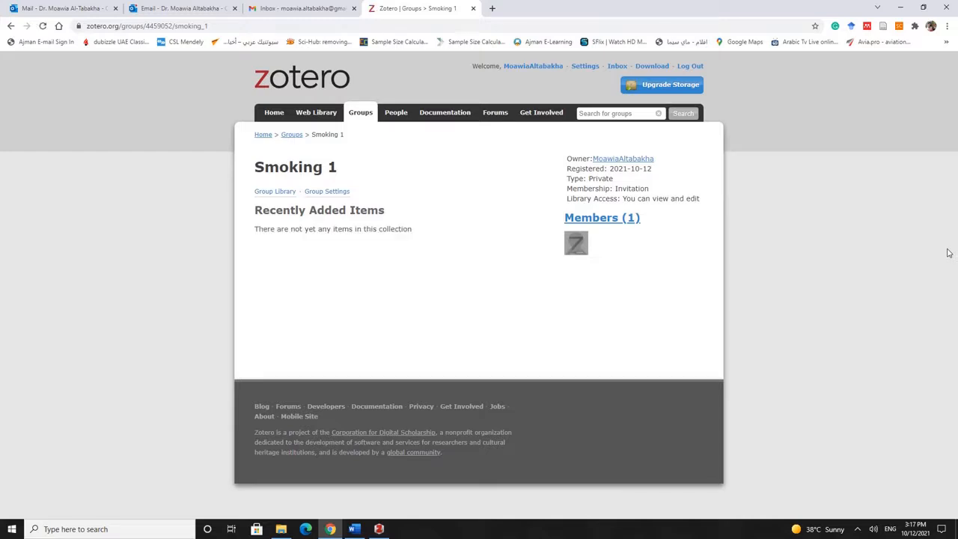
Check the empty Smoking 1 library, then go to the Groups overview page
left_click(274, 193)
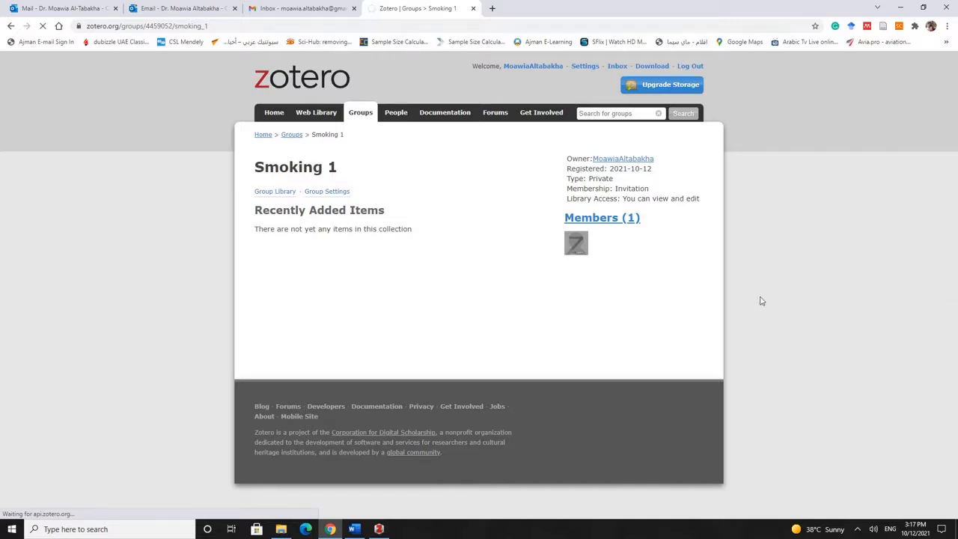
left_click(274, 193)
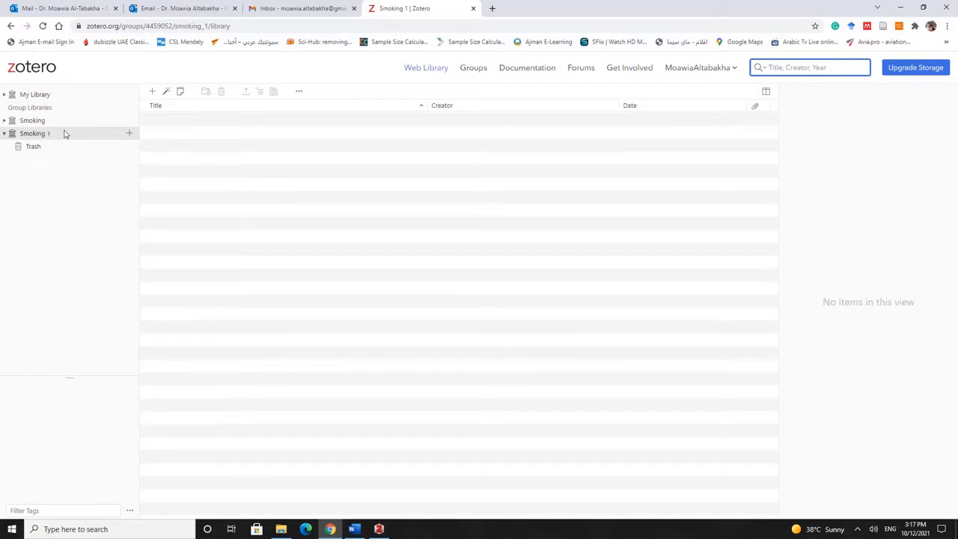
left_click(33, 134)
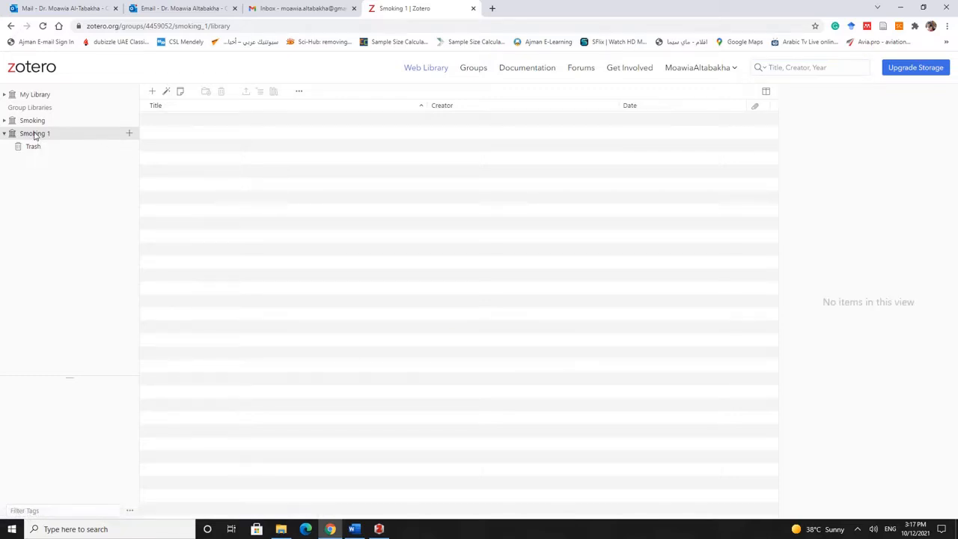
left_click(473, 67)
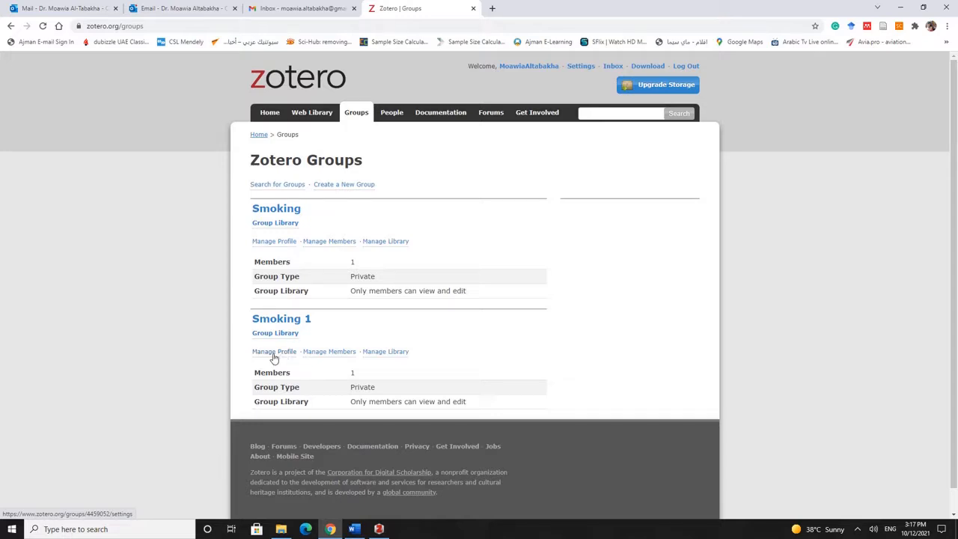
Review the Smoking 1 profile settings and return to the groups list
left_click(280, 353)
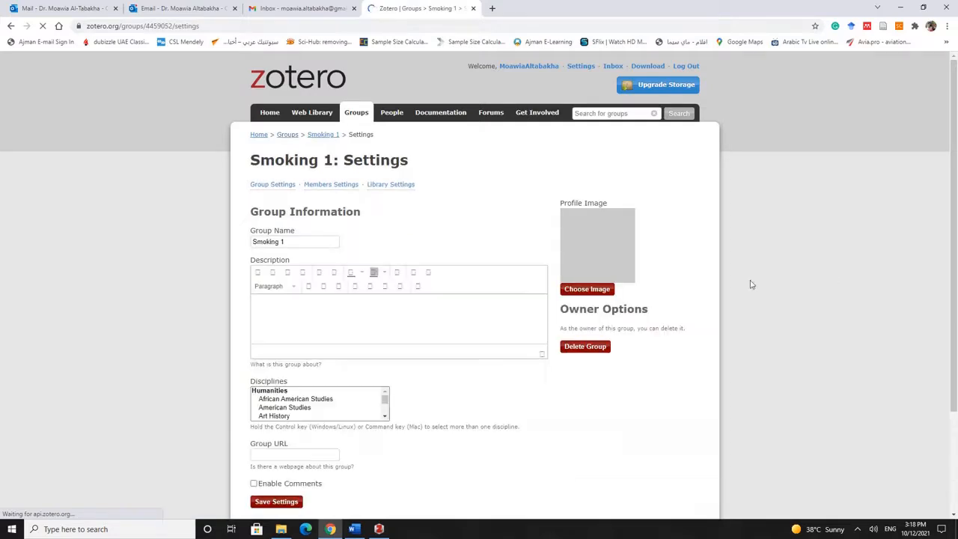
scroll(729, 329, "down", 2)
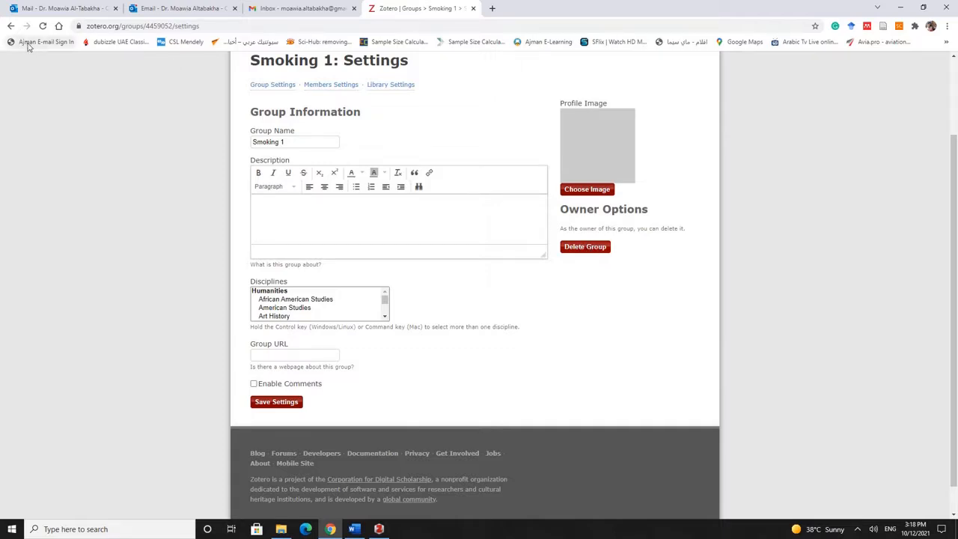
left_click(11, 25)
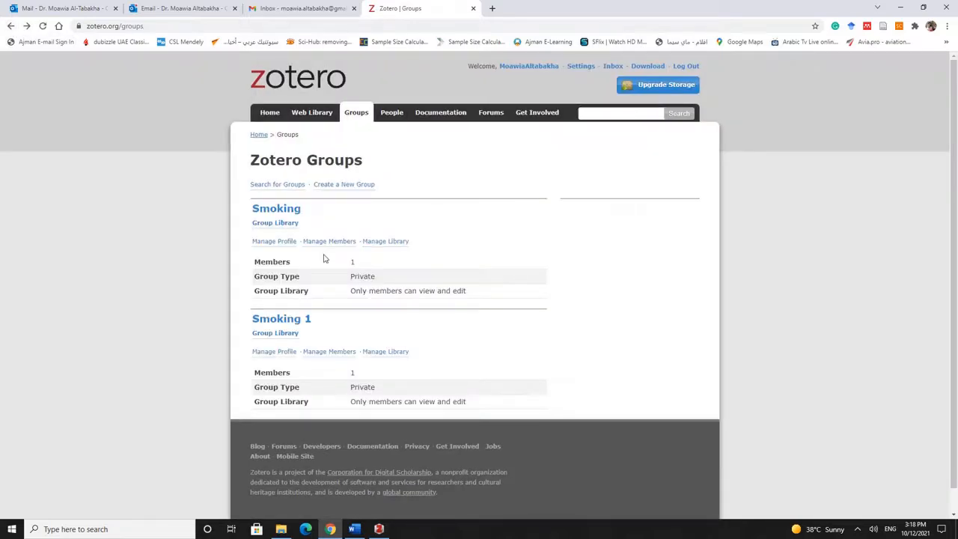
Review the Smoking 1 library settings, then open its Manage Members page
scroll(324, 258, "down", 1)
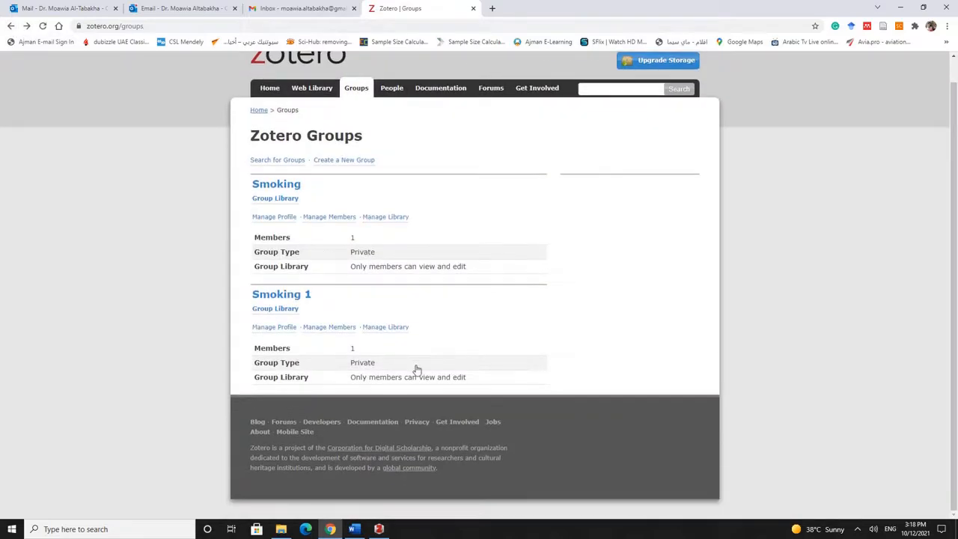
left_click(394, 330)
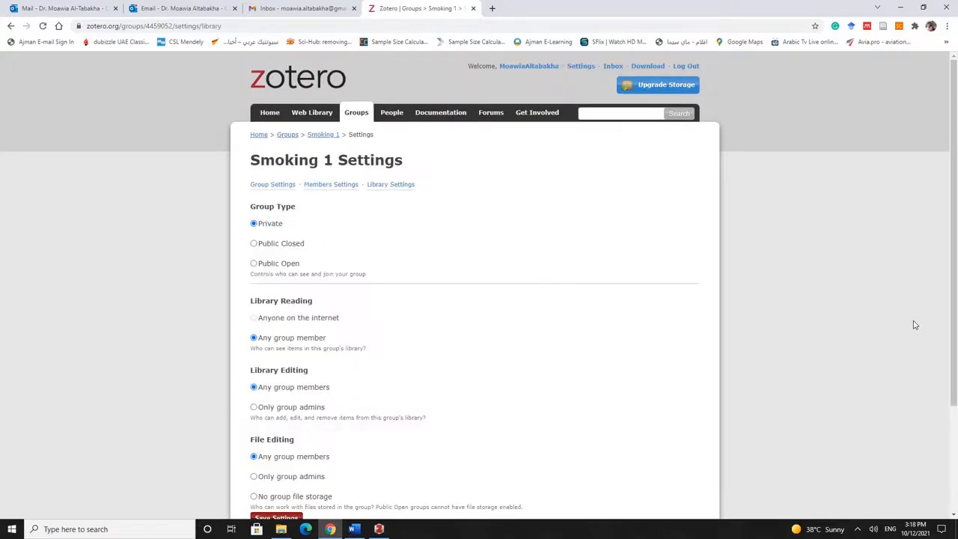
scroll(700, 297, "down", 2)
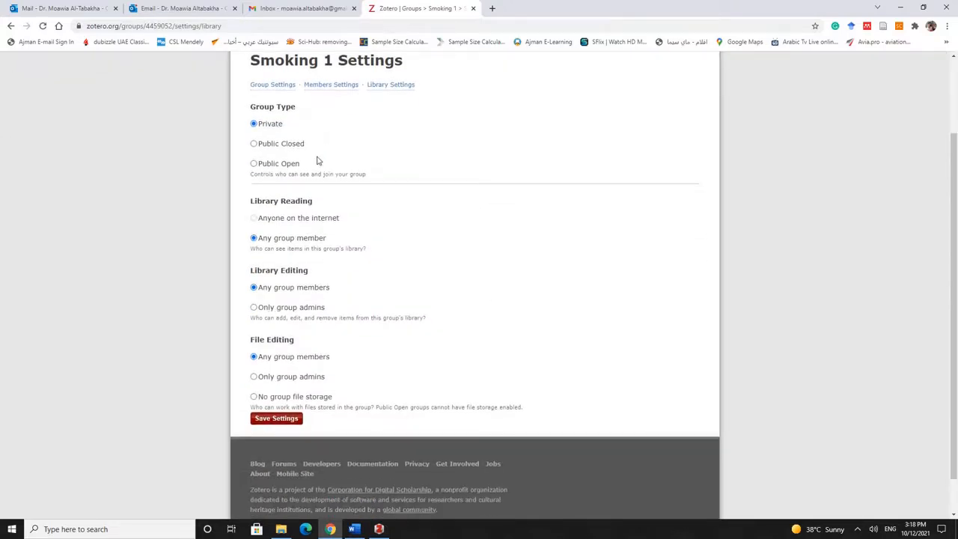
scroll(576, 345, "up", 2)
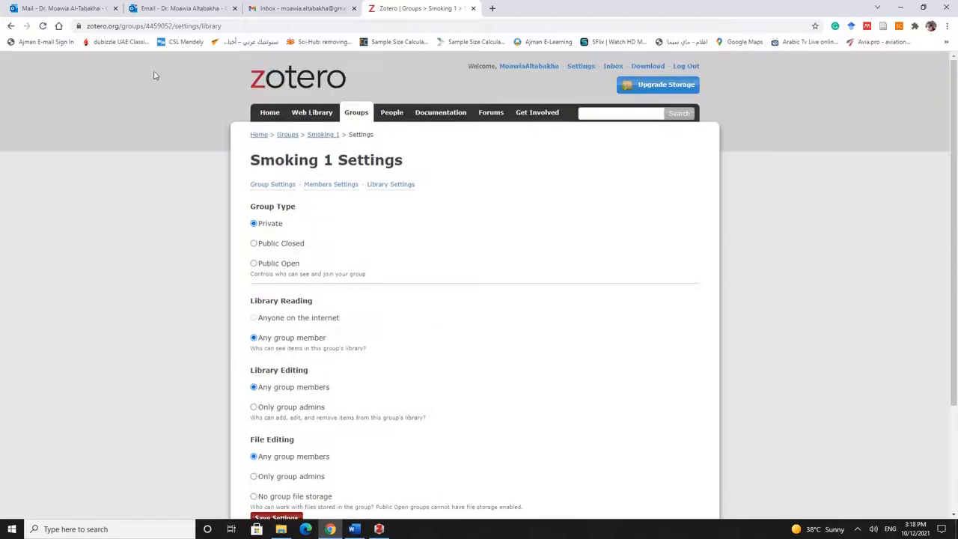
left_click(10, 26)
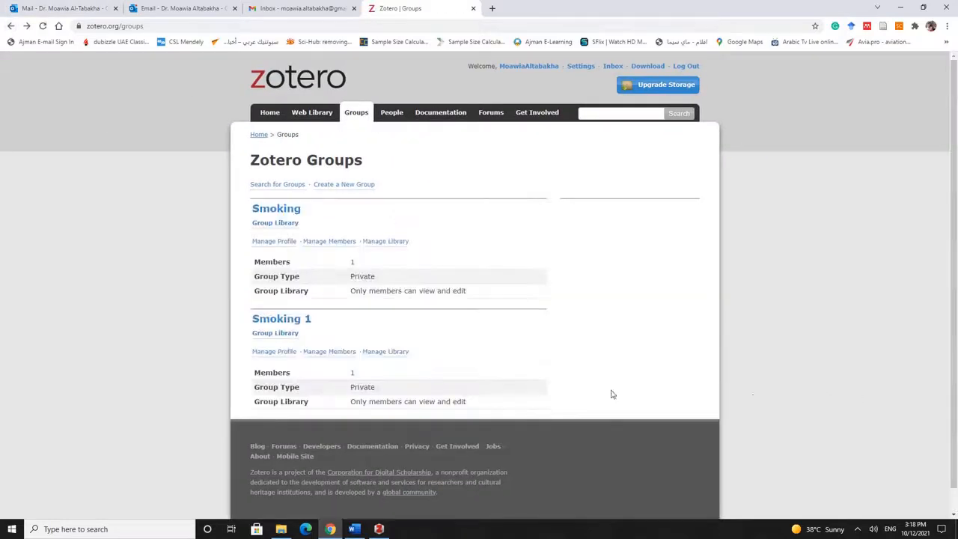
left_click(336, 353)
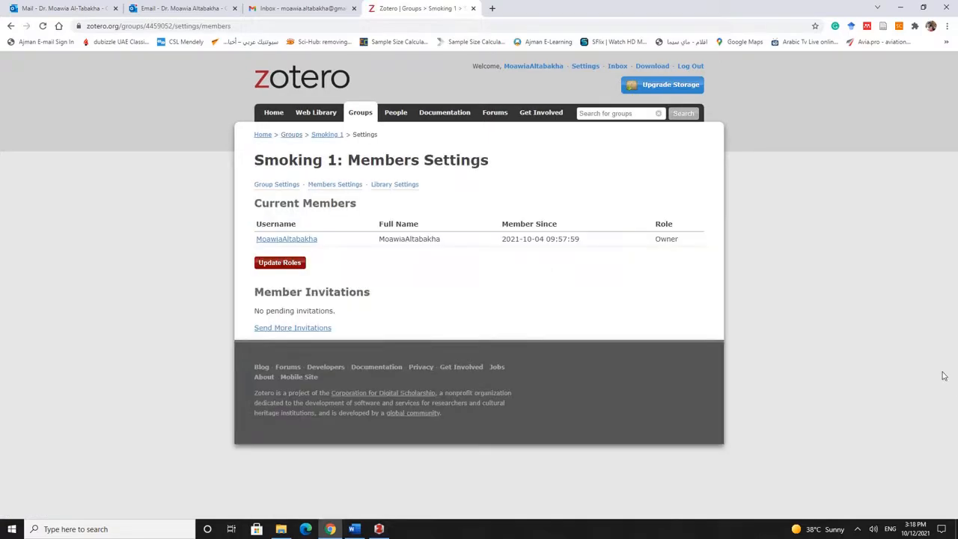
Start a member invitation, erase the entered address, back out, and switch to Zotero desktop
left_click(290, 329)
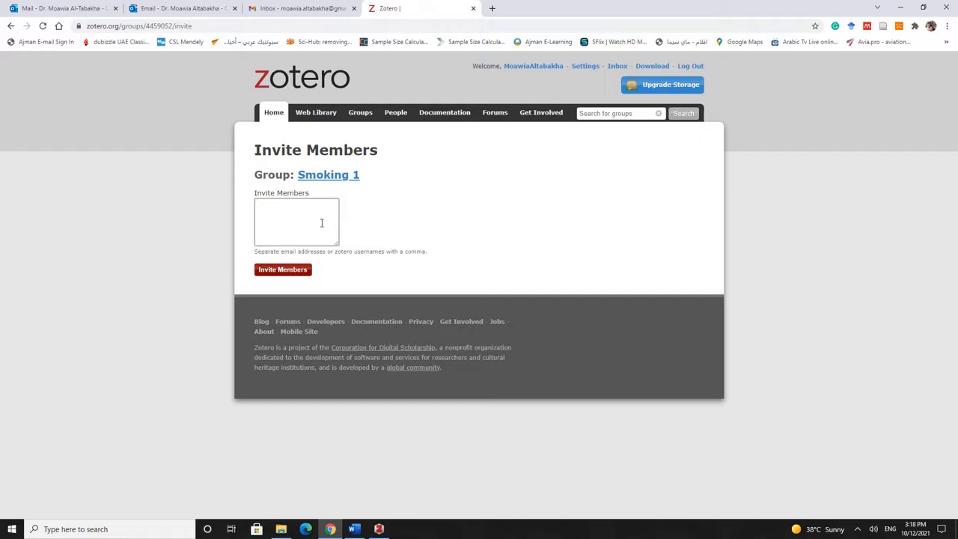
left_click(302, 211)
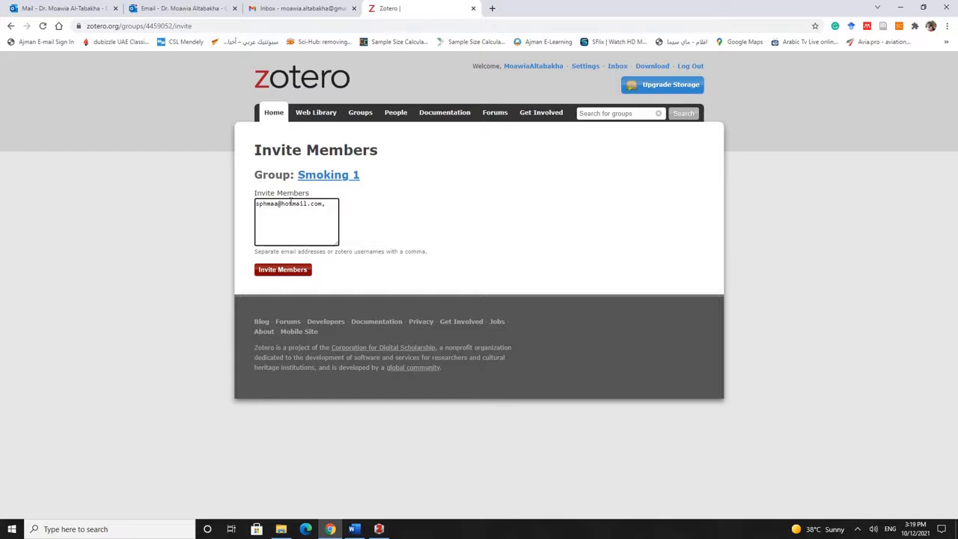
left_click(10, 26)
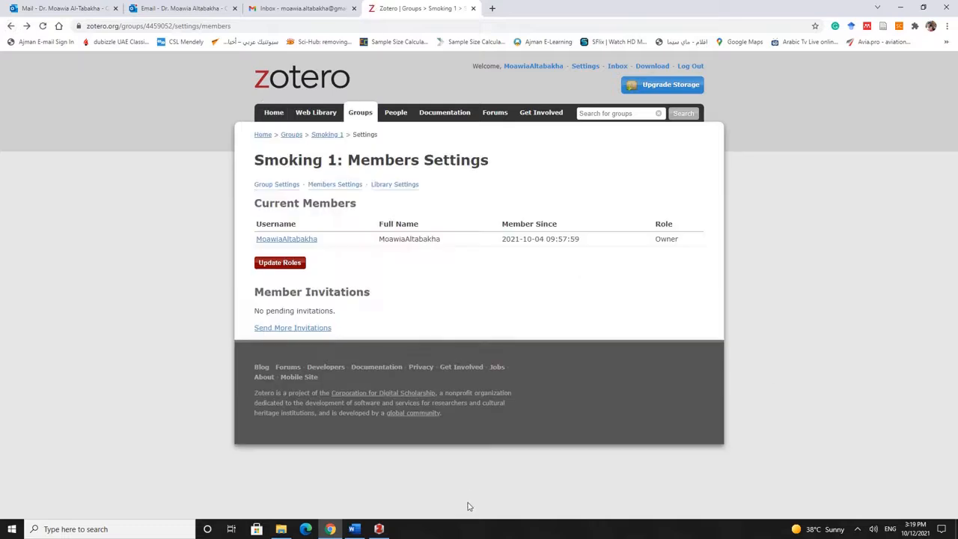
left_click(379, 529)
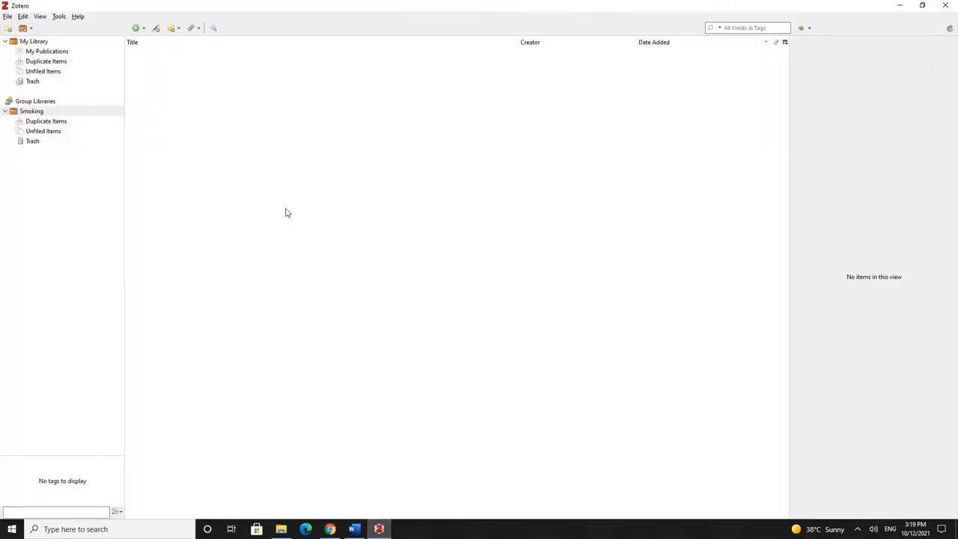
Sync Zotero, open the Smoking 1 group library, and switch back to Word
left_click(949, 31)
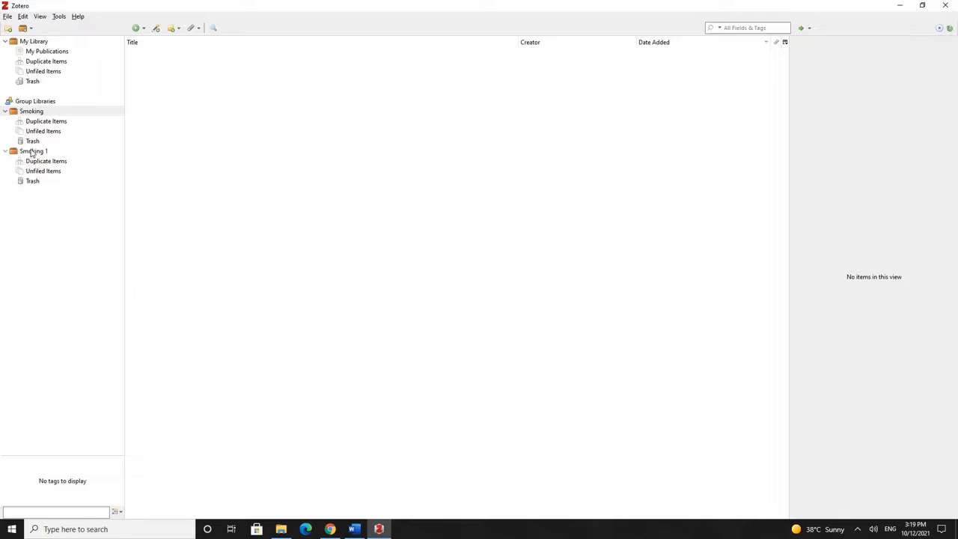
left_click(33, 151)
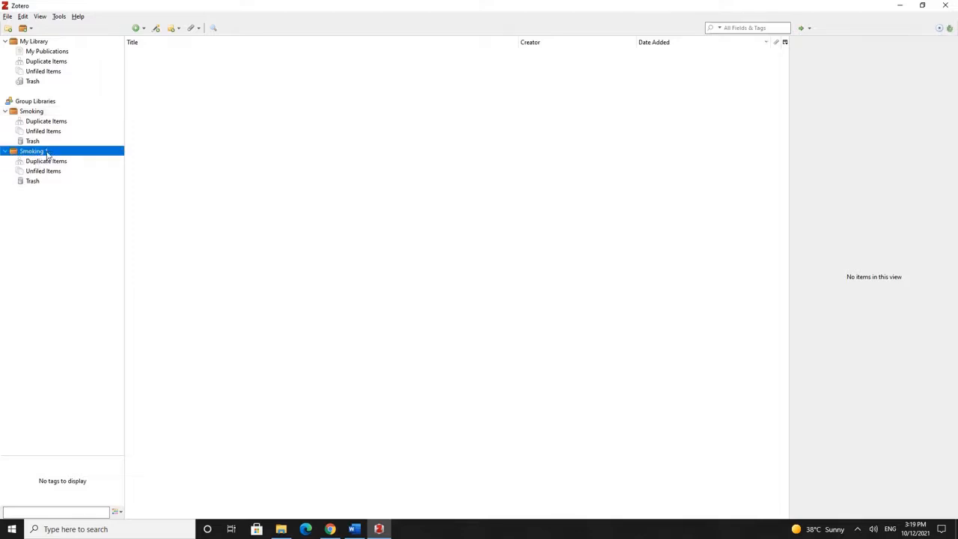
left_click(442, 271)
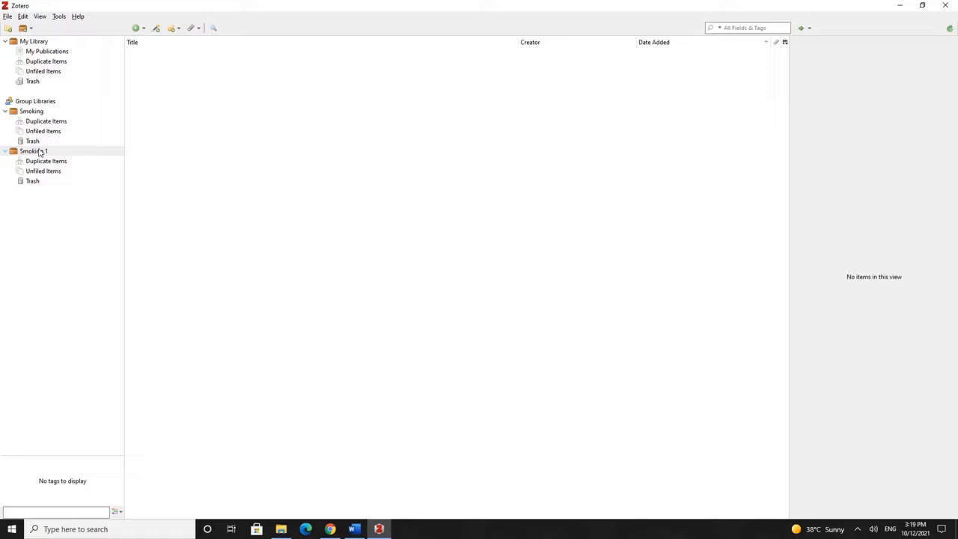
left_click(354, 529)
Copy PMID 30408019 from the Introduction's red note and place the cursor before '(Insert'
scroll(629, 246, "down", 3)
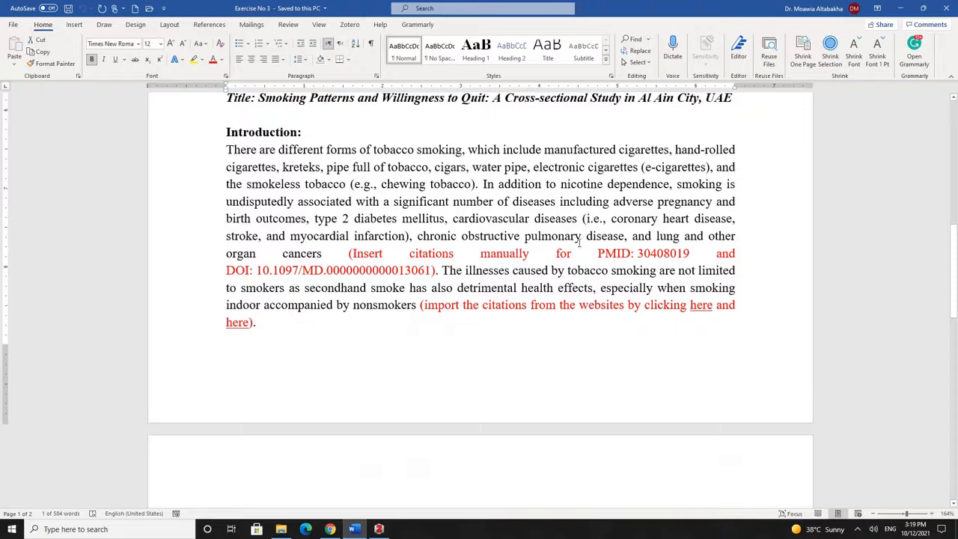
double_click(668, 254)
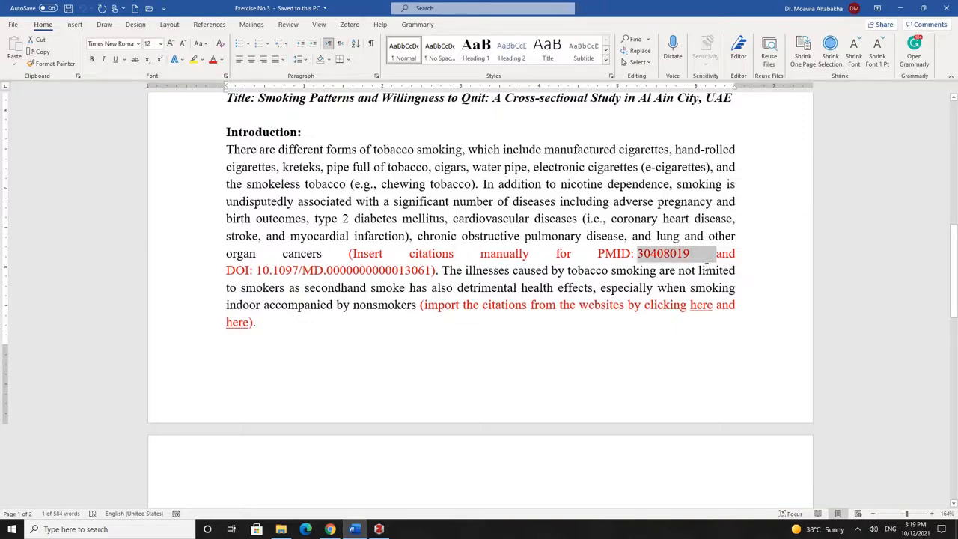
key("ctrl+c")
left_click(345, 254)
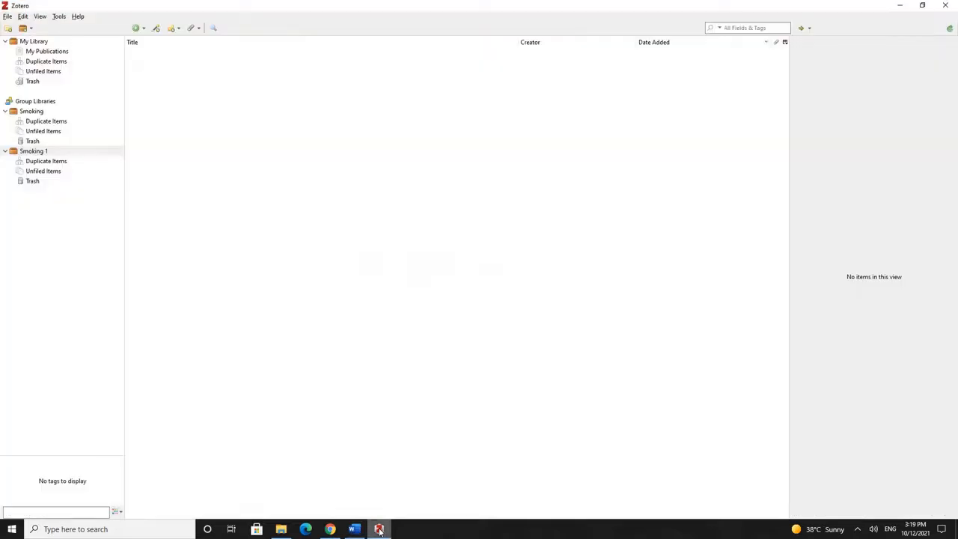
Add the article for PMID 30408019 to Zotero with Add Item by Identifier
left_click(379, 529)
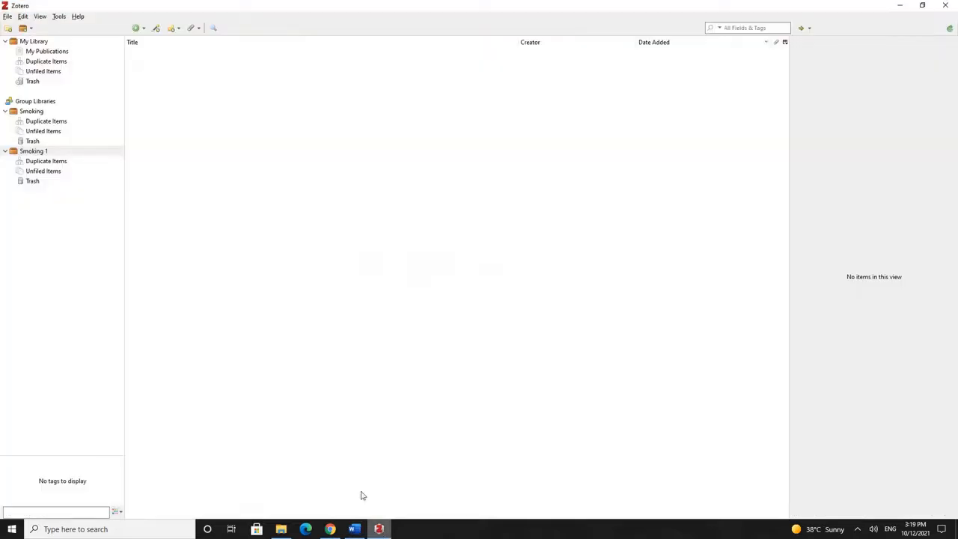
left_click(156, 30)
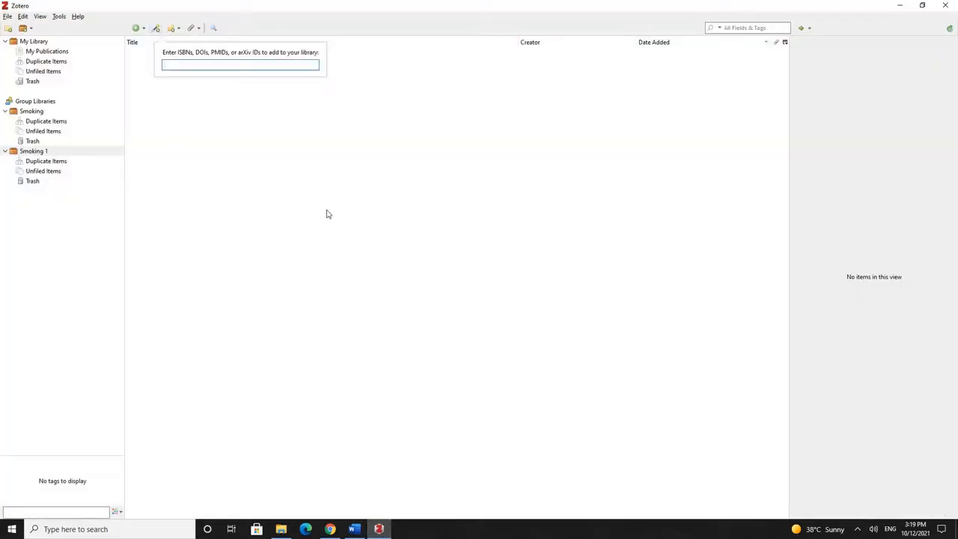
key("ctrl+v")
key("Return")
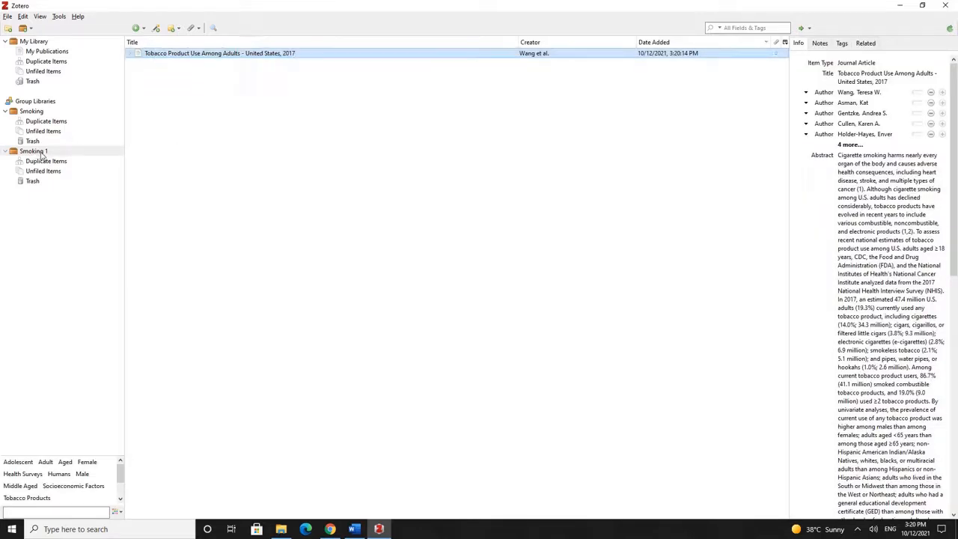
Check 'Tobacco Product Use Among Adults - United States, 2017' in Smoking 1, then return to Word
left_click(50, 152)
left_click(258, 54)
mouse_move(381, 530)
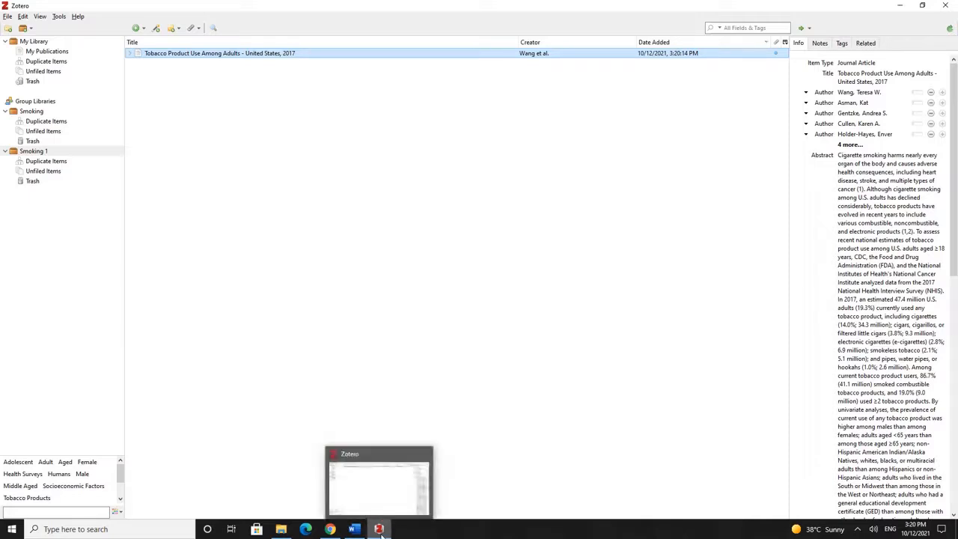
left_click(356, 529)
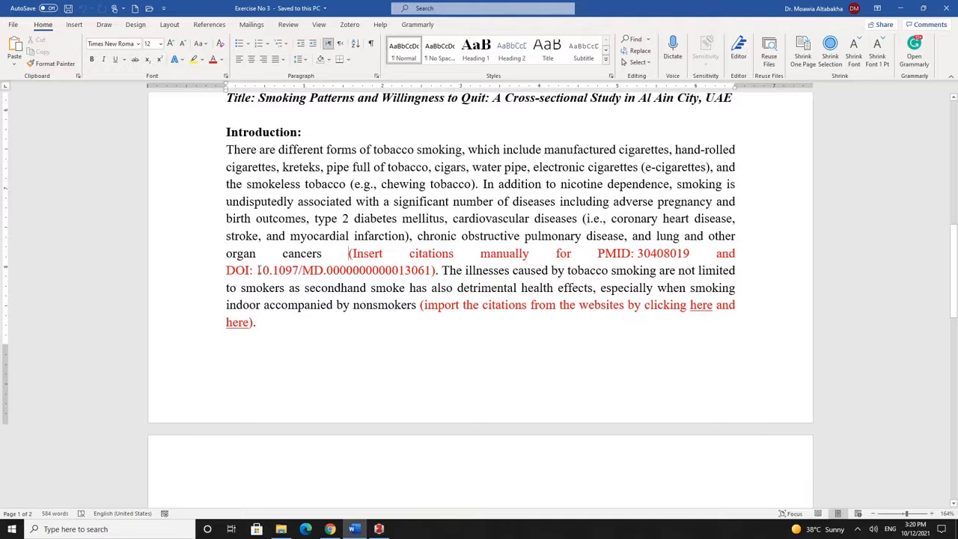
Copy the DOI 10.1097/MD.0000000000013061 from the red note and go back to Zotero
left_click_drag(257, 270, 431, 270)
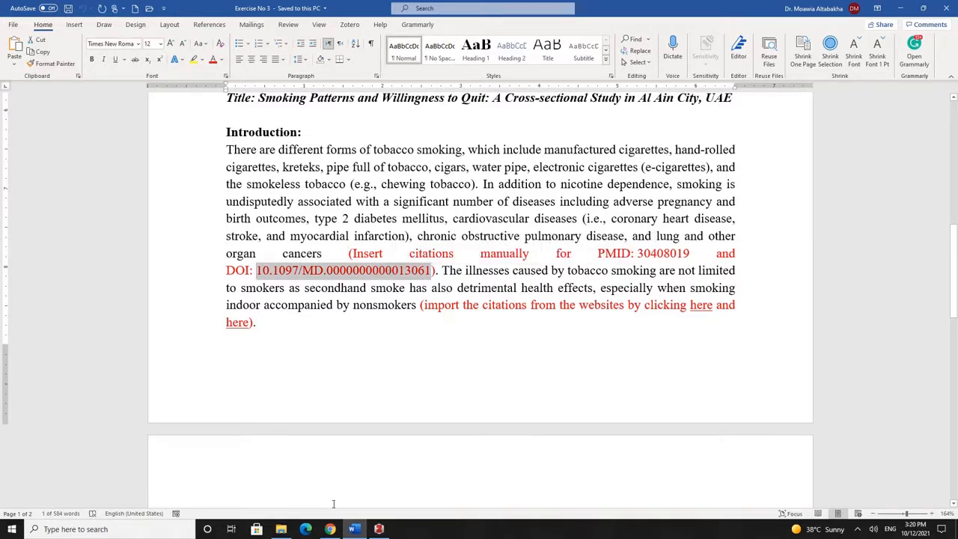
left_click(344, 250)
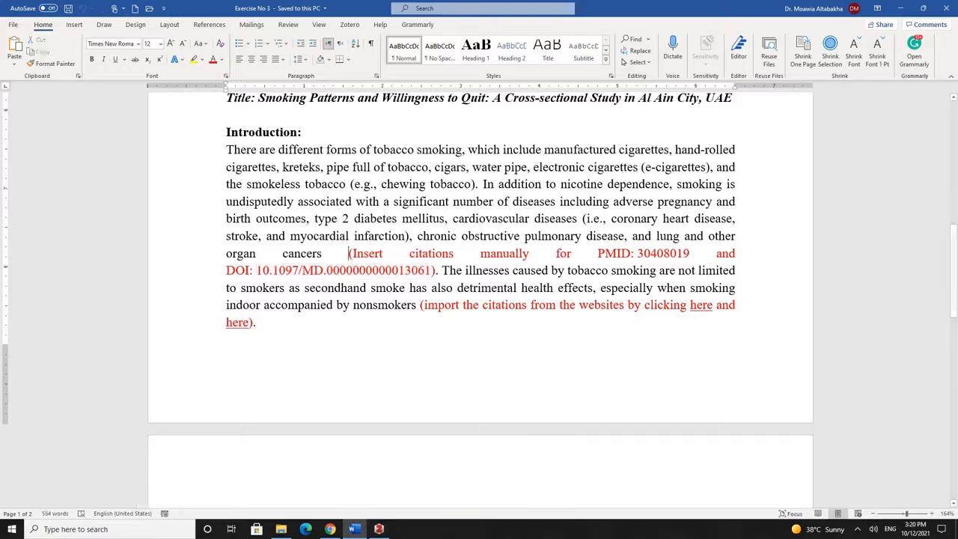
left_click(379, 529)
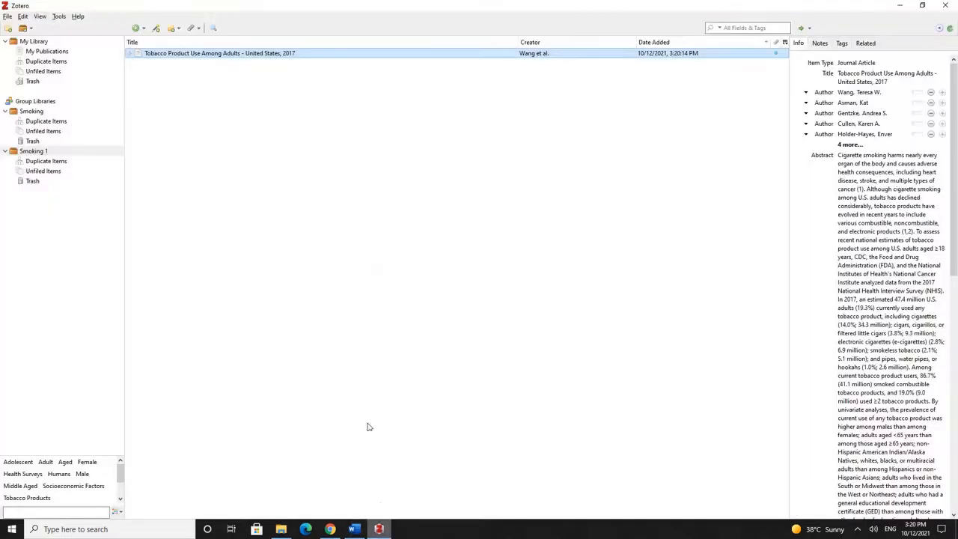
left_click(156, 28)
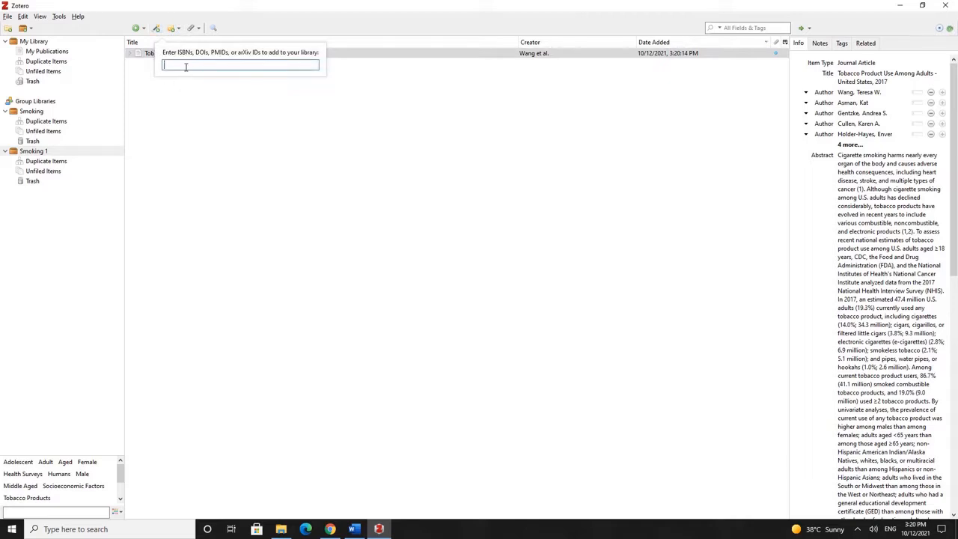
key("ctrl+v")
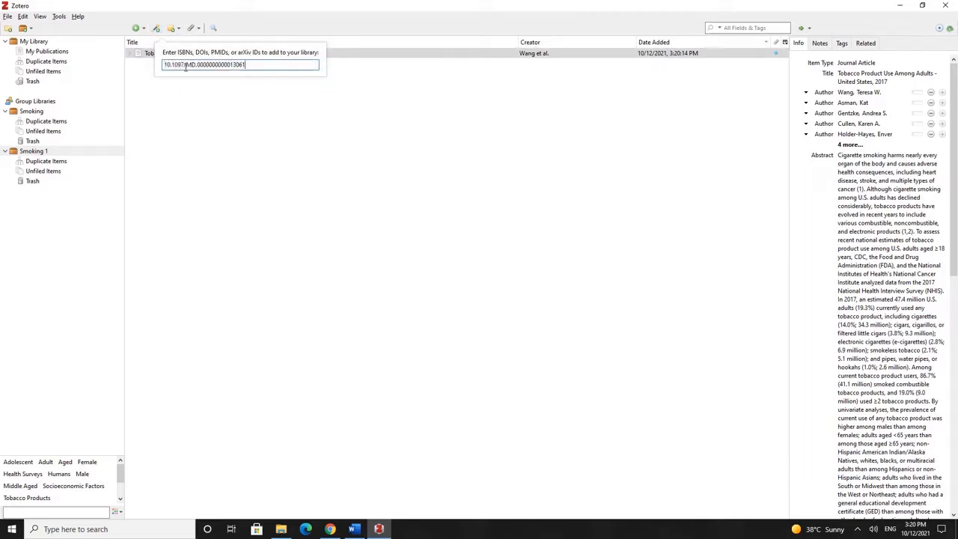
key("Return")
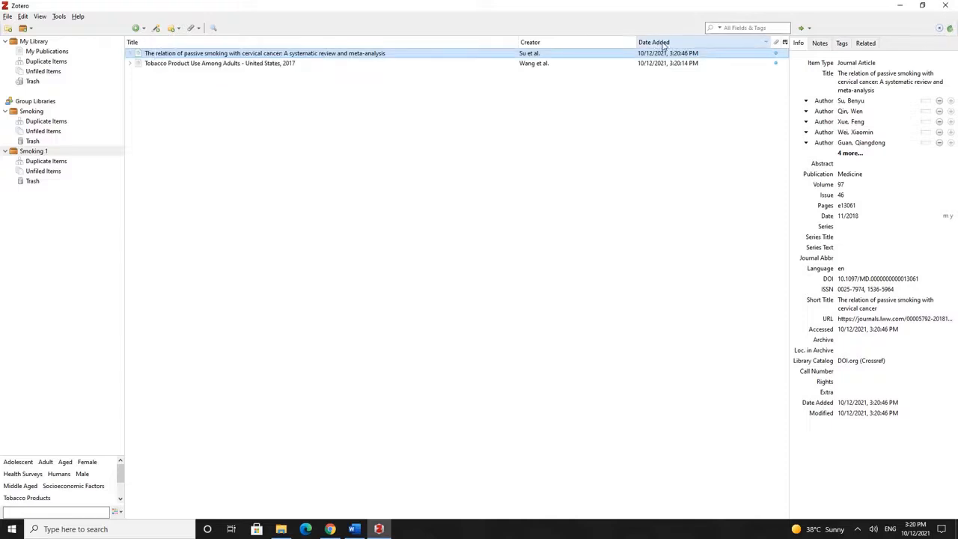
left_click(784, 44)
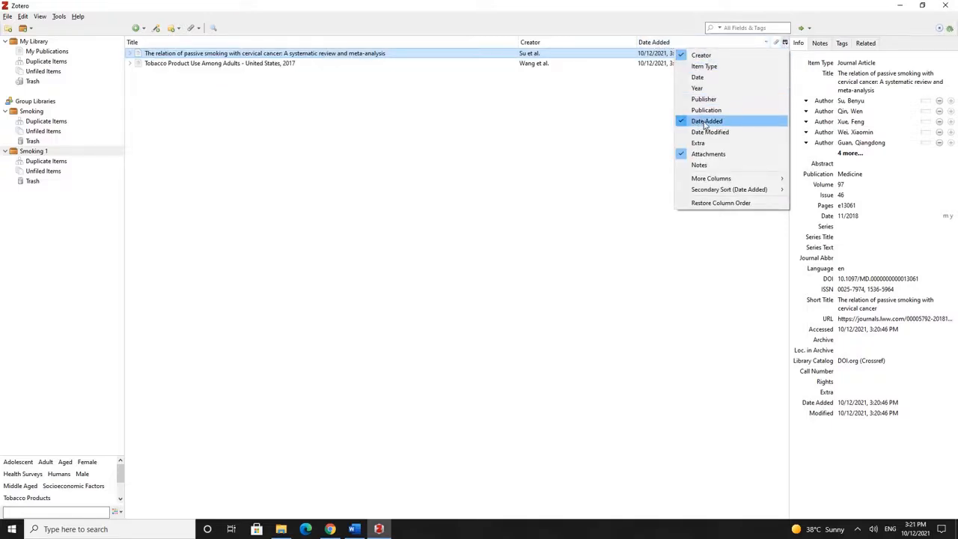
left_click(619, 19)
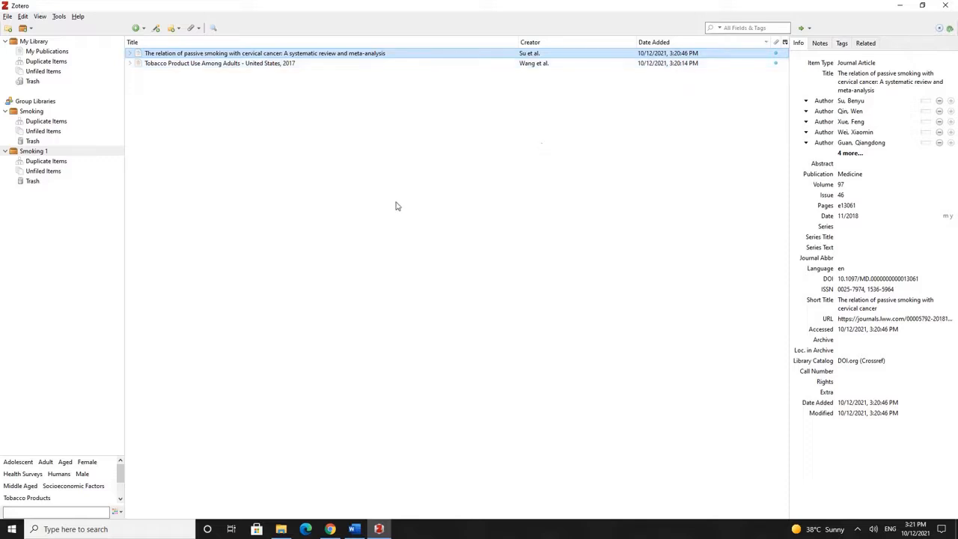
left_click(356, 530)
scroll(396, 123, "up", 2)
scroll(397, 123, "up", 3)
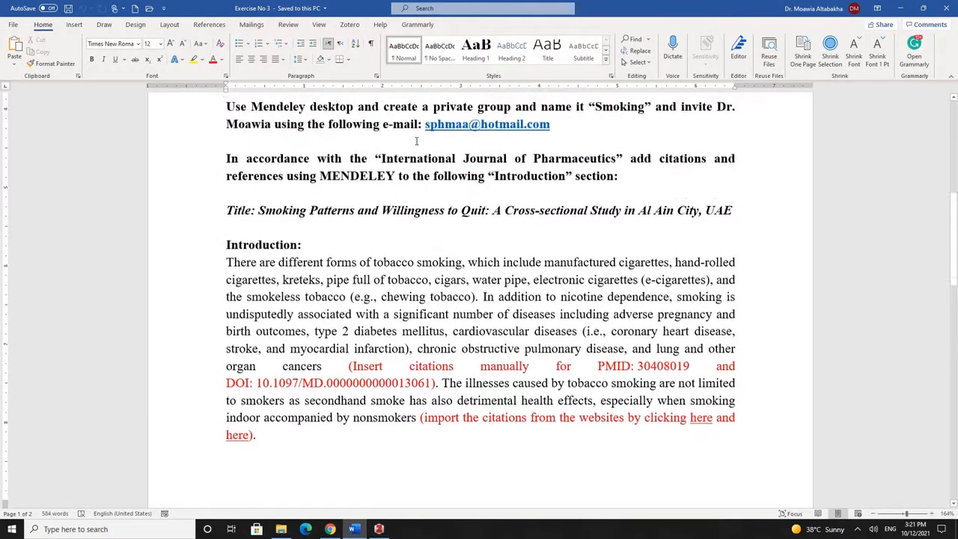
left_click_drag(380, 201, 616, 202)
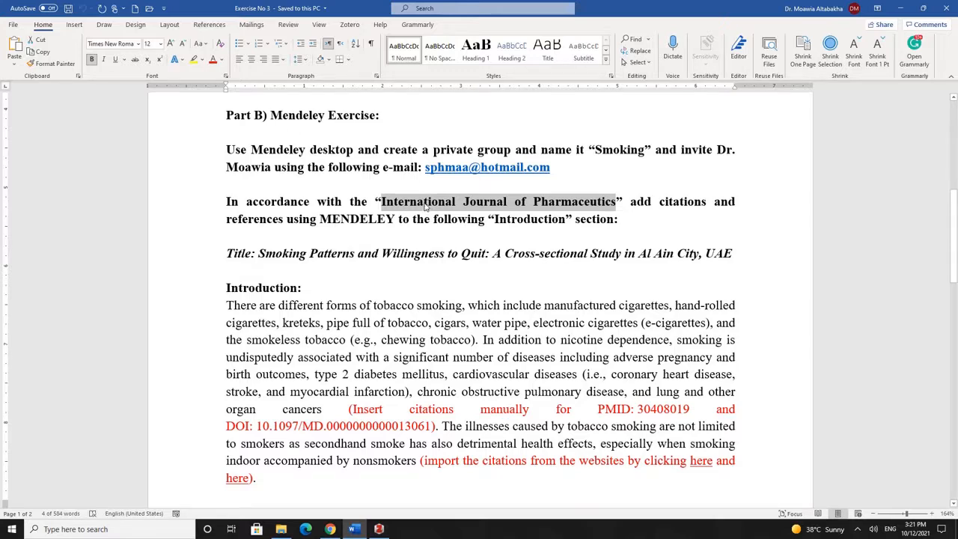
scroll(423, 204, "down", 3)
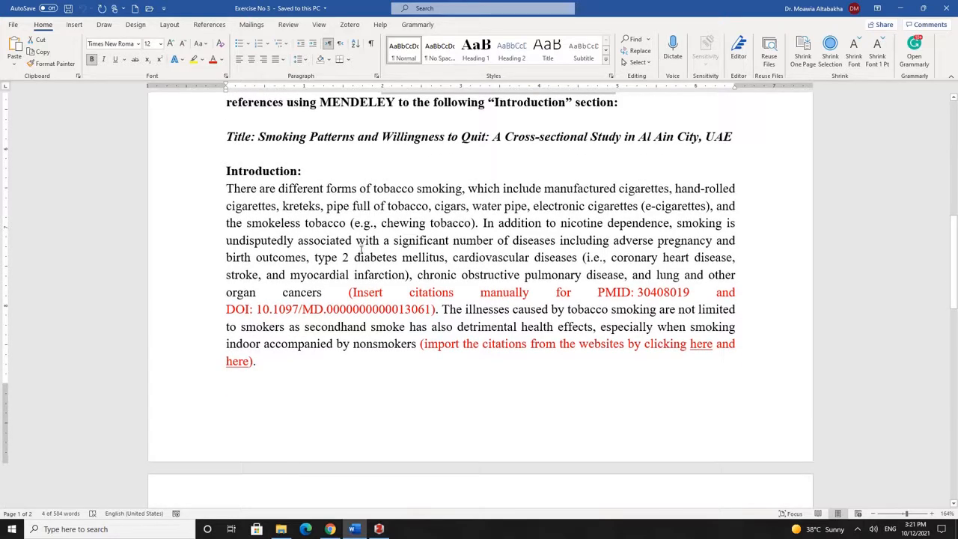
left_click(348, 290)
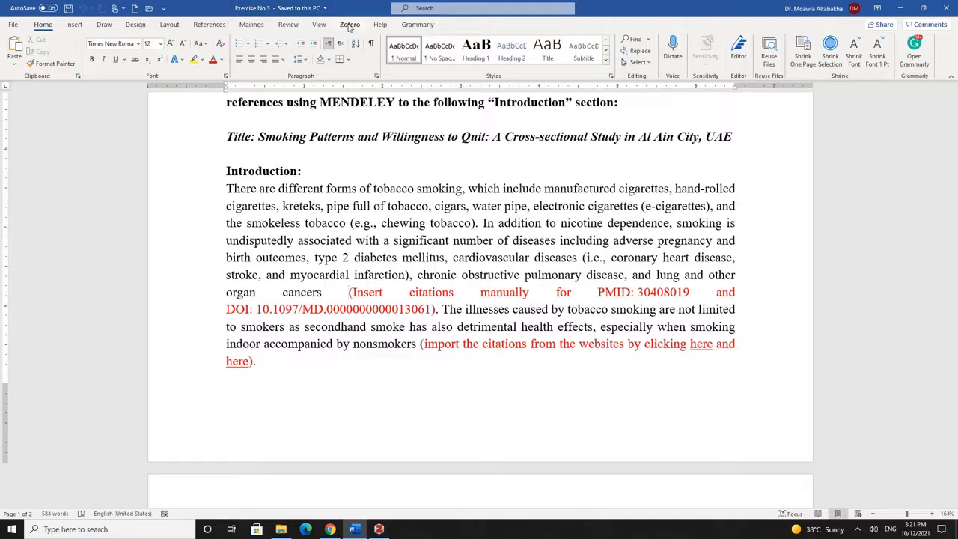
left_click(378, 529)
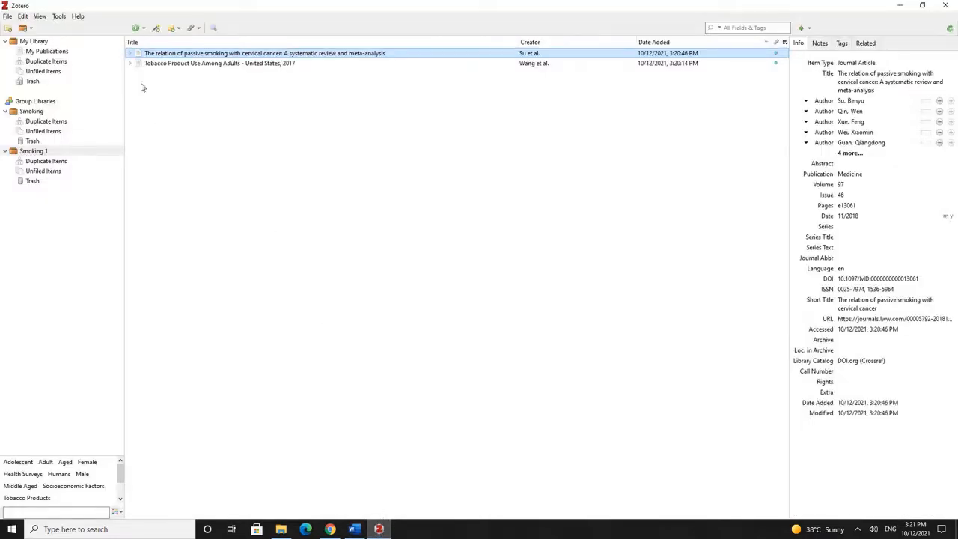
Verify the Word integration add-on is listed in Zotero's Add-ons, then switch to Chrome
left_click(59, 17)
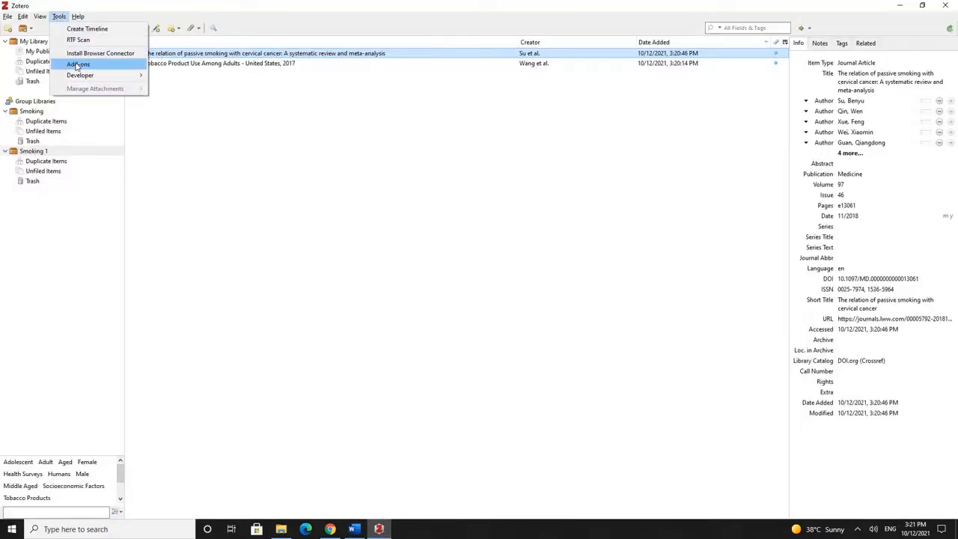
left_click(77, 64)
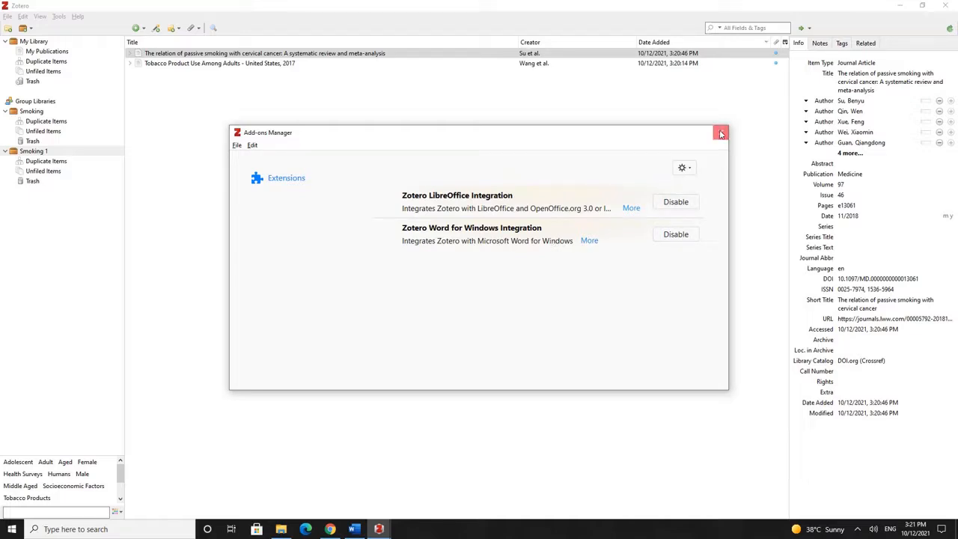
left_click(721, 132)
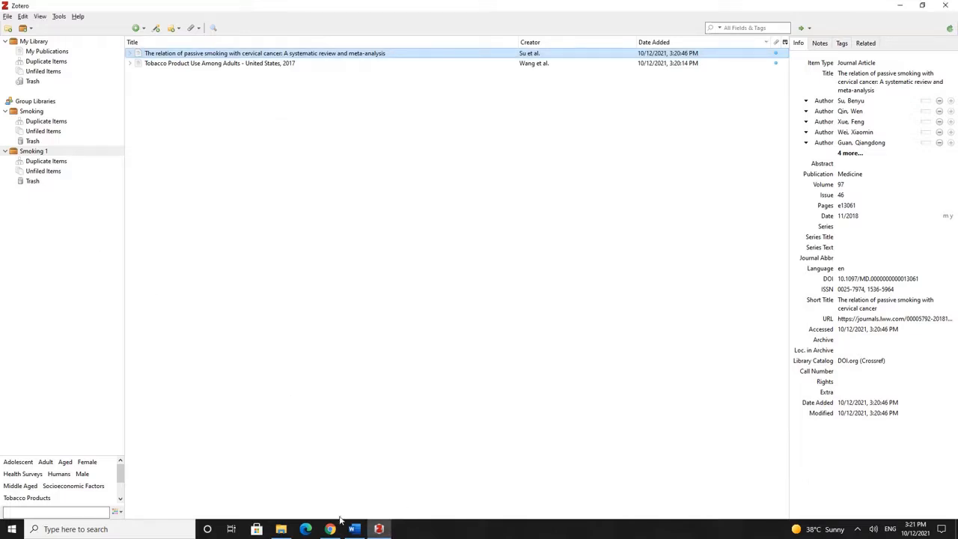
left_click(57, 17)
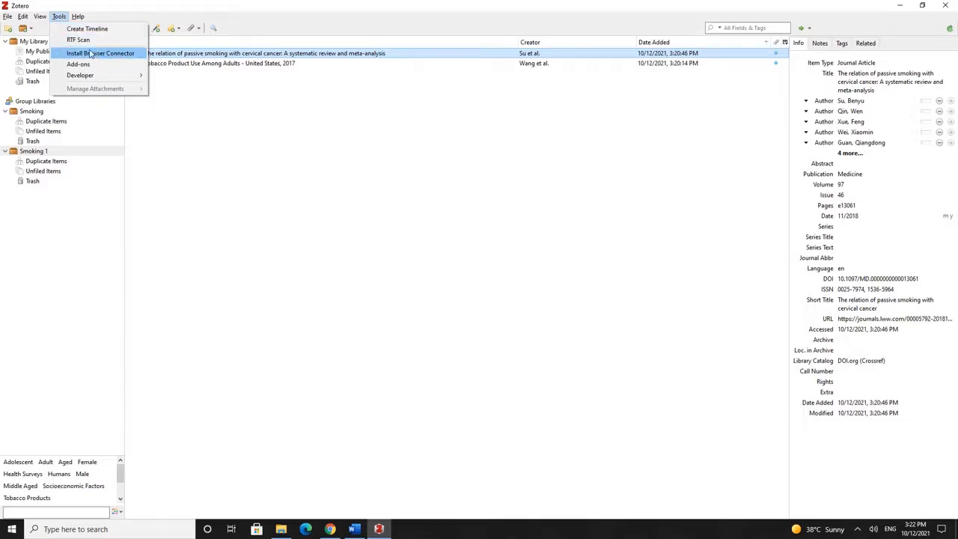
left_click(372, 268)
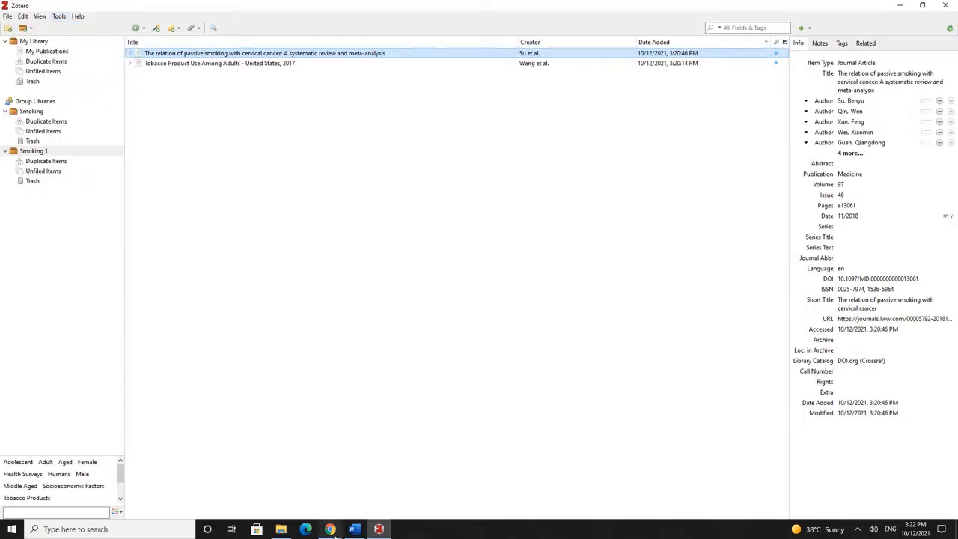
left_click(330, 529)
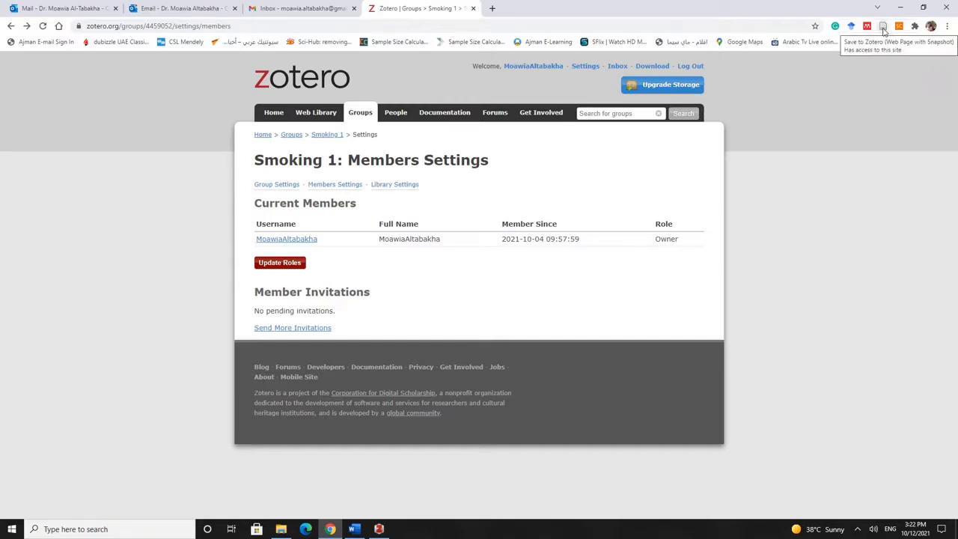
Verify the Zotero Connector extension is installed in Chrome, then go back to Word
left_click(884, 30)
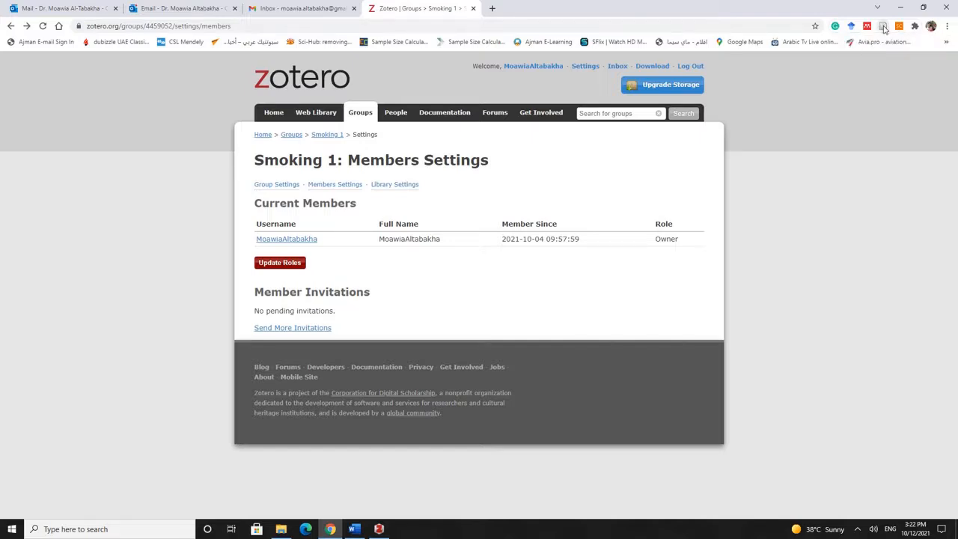
left_click(914, 29)
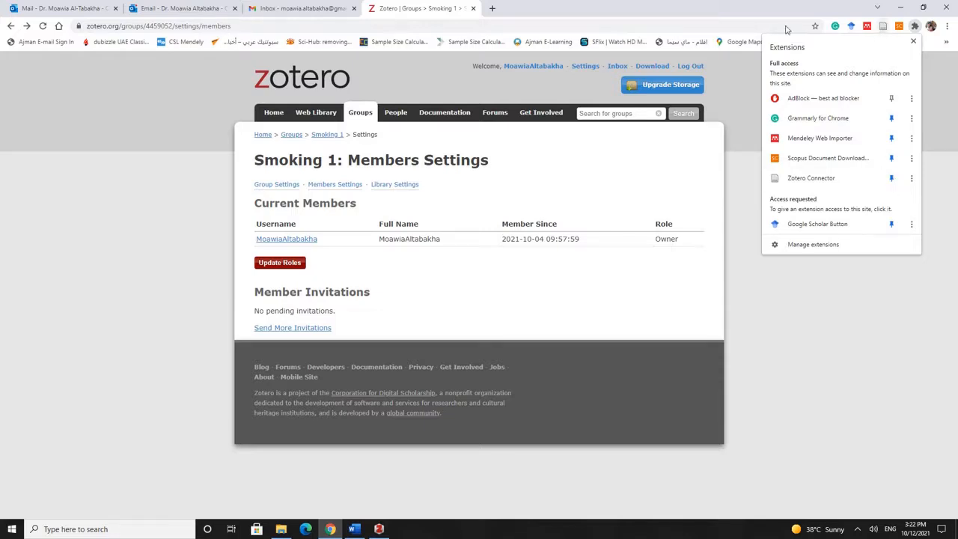
left_click(388, 5)
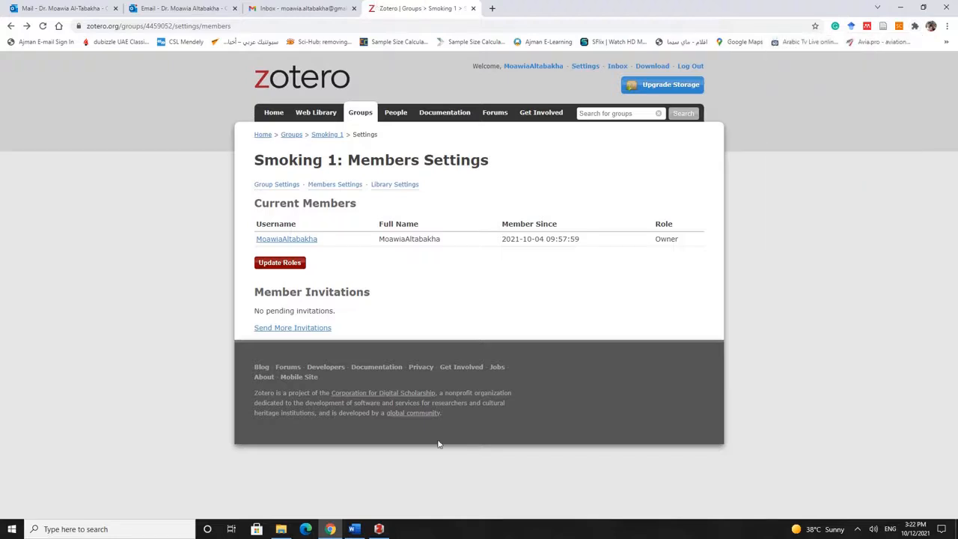
left_click(355, 530)
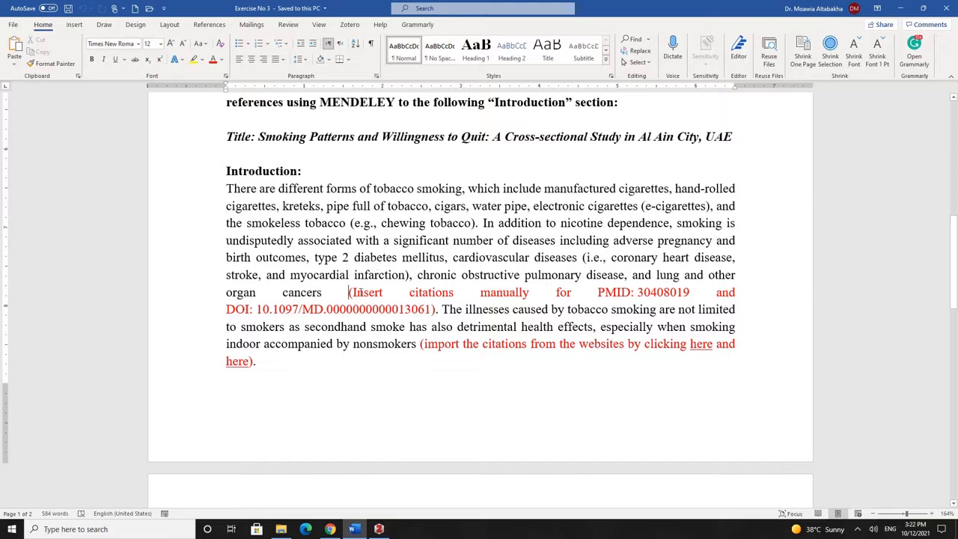
Browse the Citation Style list in Zotero's Document Preferences for this document
left_click(350, 25)
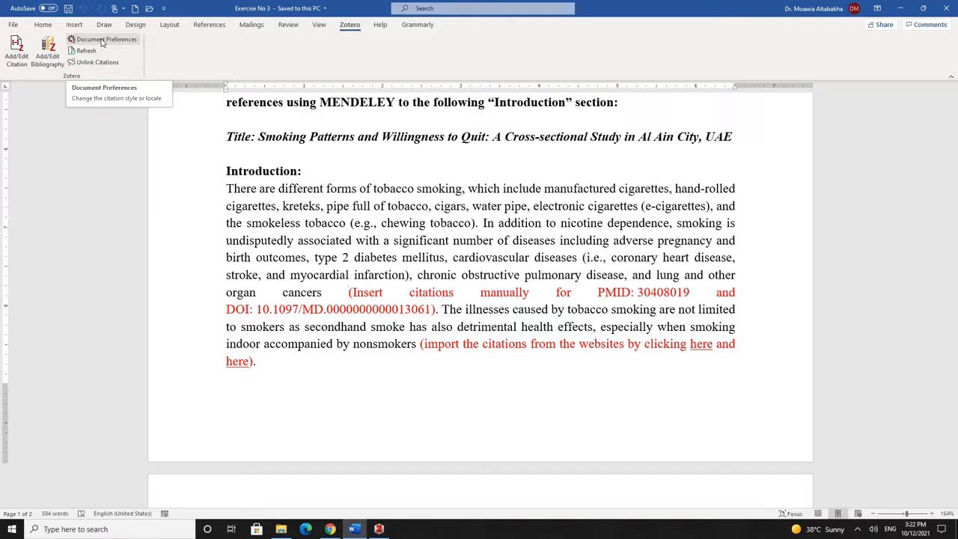
left_click(102, 41)
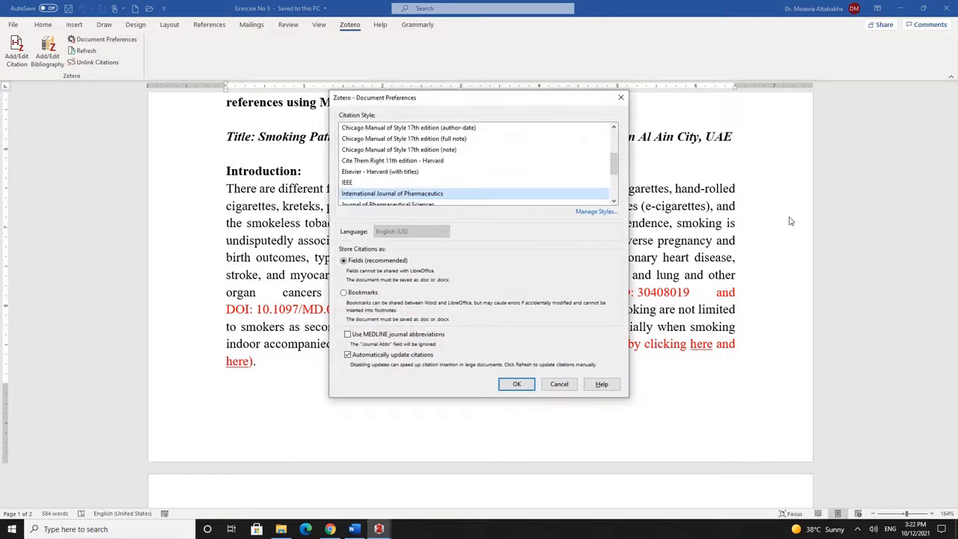
scroll(572, 182, "up", 2)
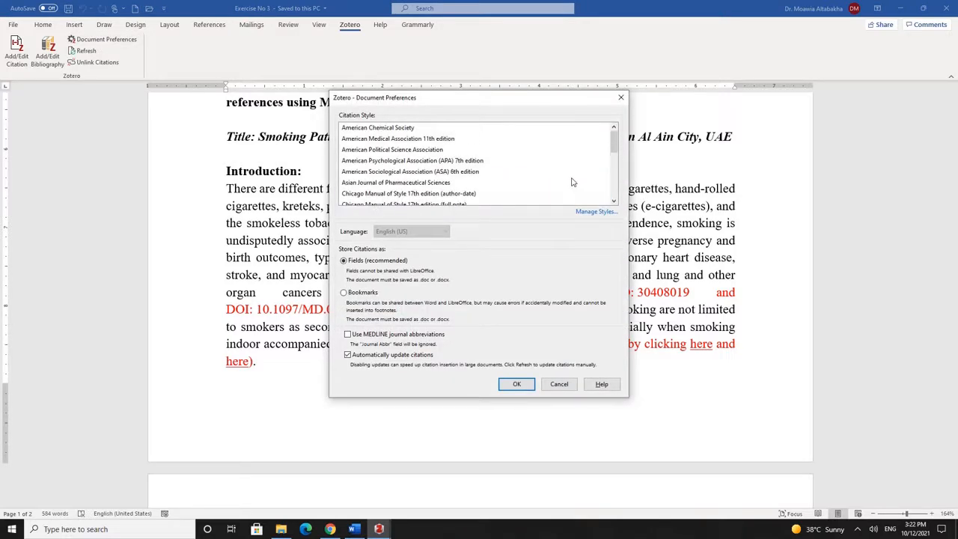
scroll(573, 182, "down", 3)
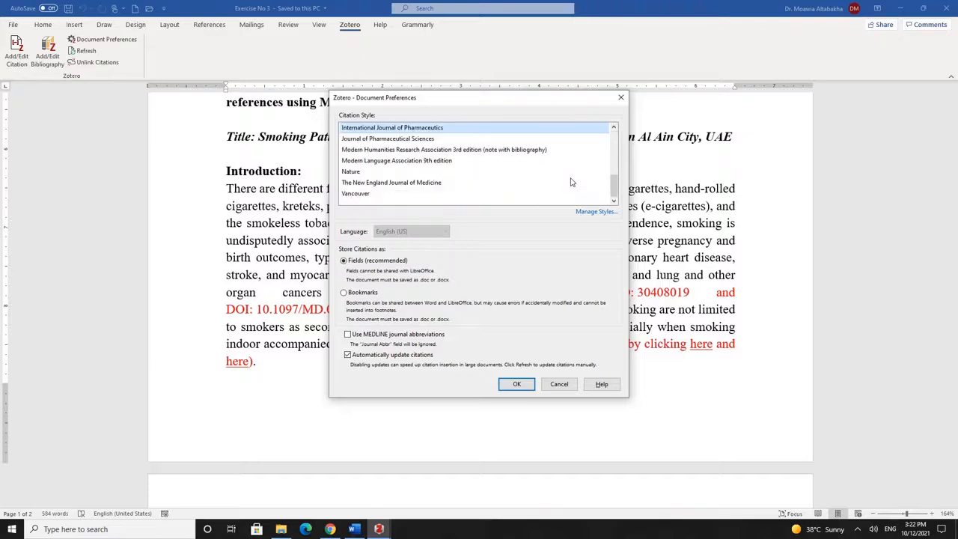
scroll(572, 182, "up", 2)
scroll(454, 187, "down", 2)
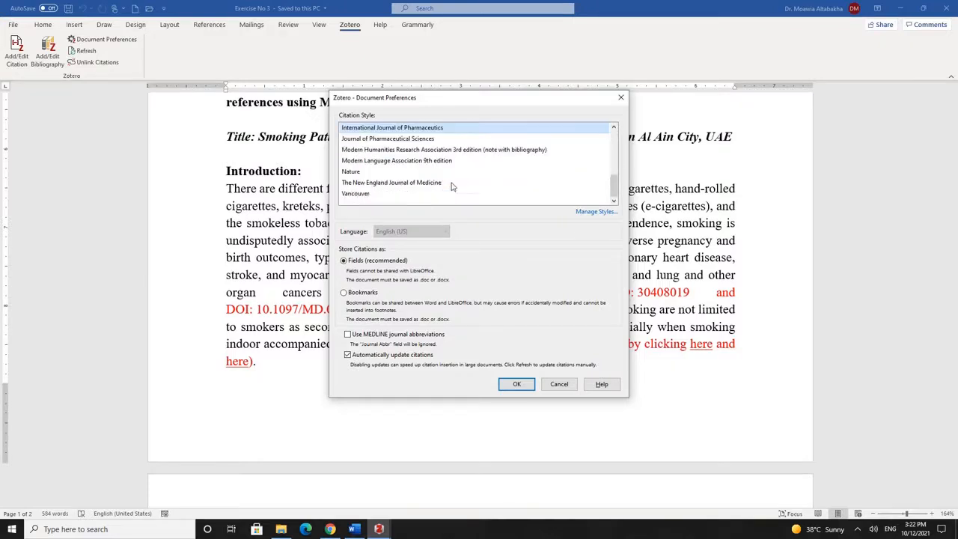
Bring up Zotero's citation style manager via Manage Styles
left_click(595, 212)
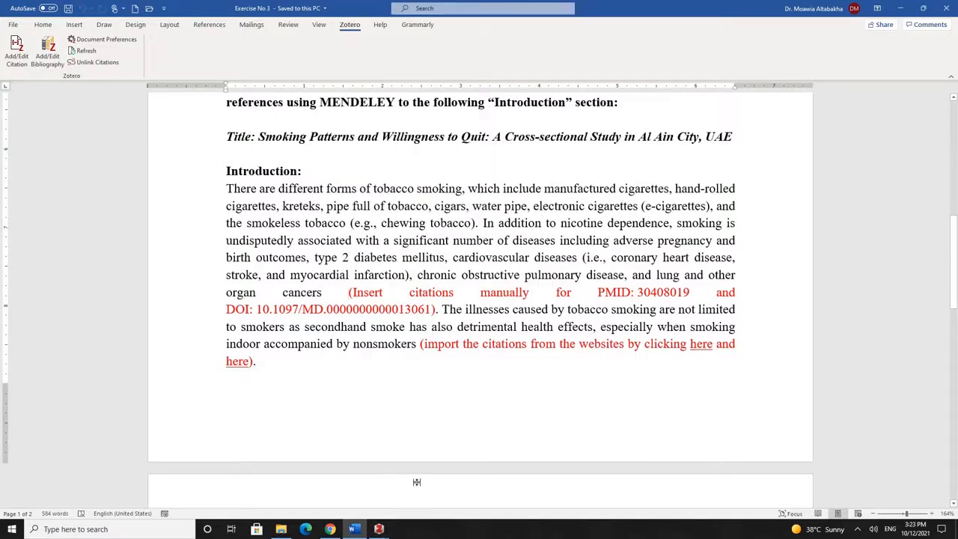
mouse_move(379, 529)
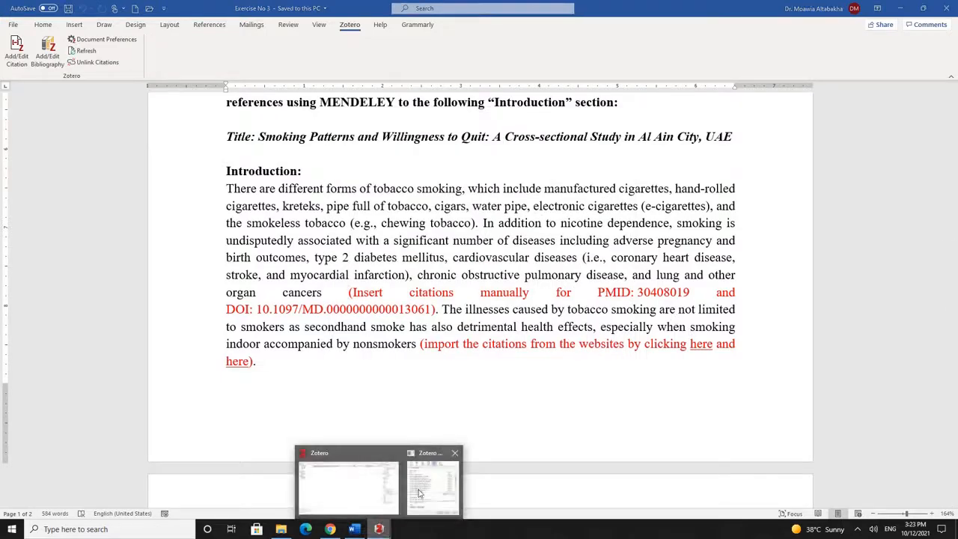
left_click(425, 488)
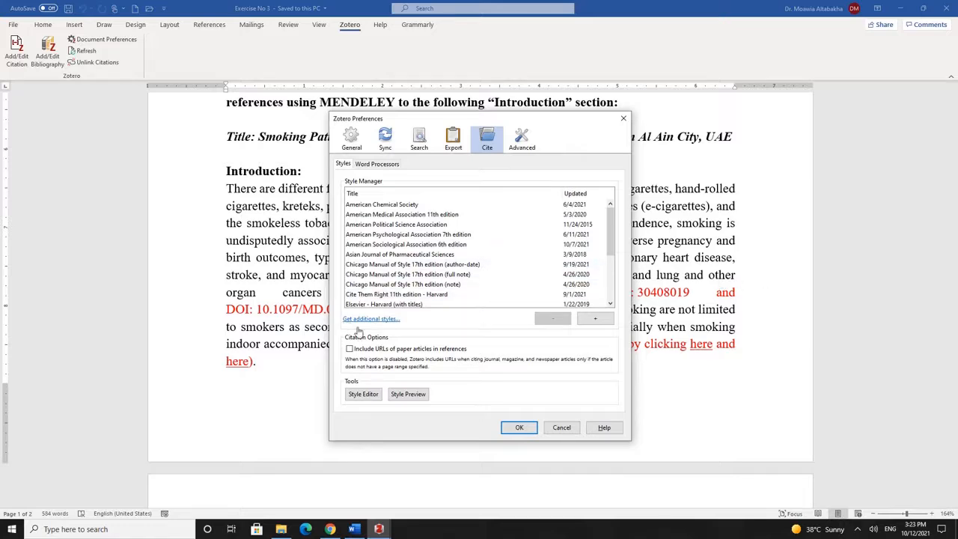
Search the style repository for 'Journal of Pharmaceutical Sciences', then close the search
scroll(470, 265, "down", 3)
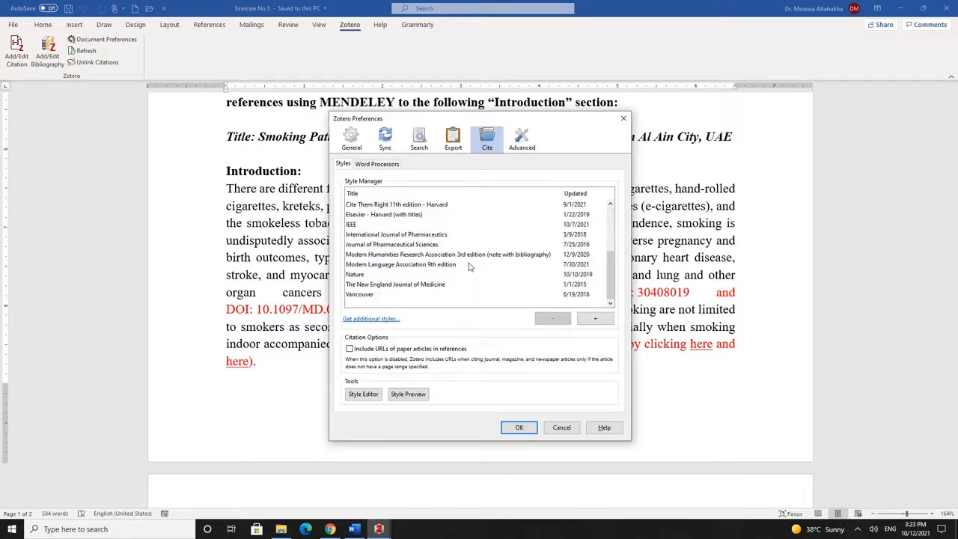
scroll(470, 266, "up", 3)
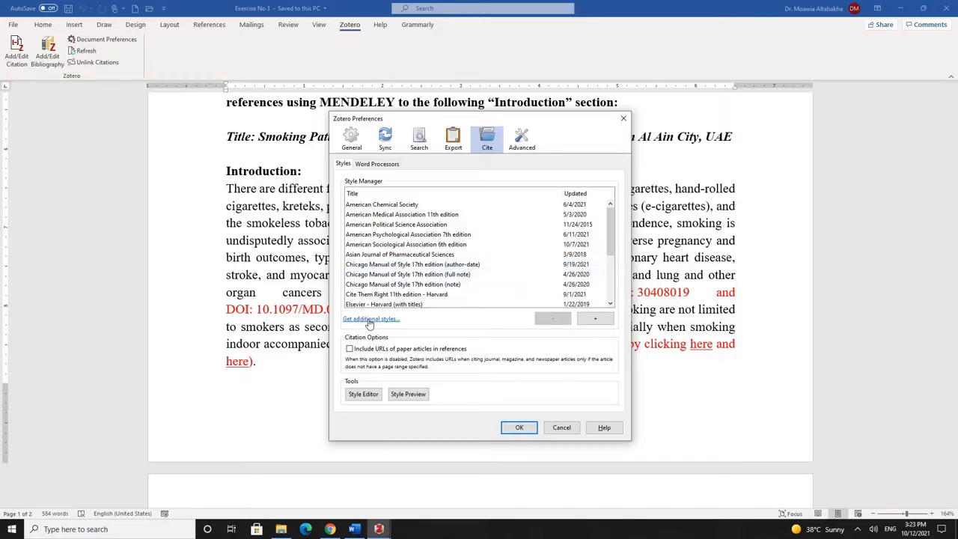
left_click(369, 320)
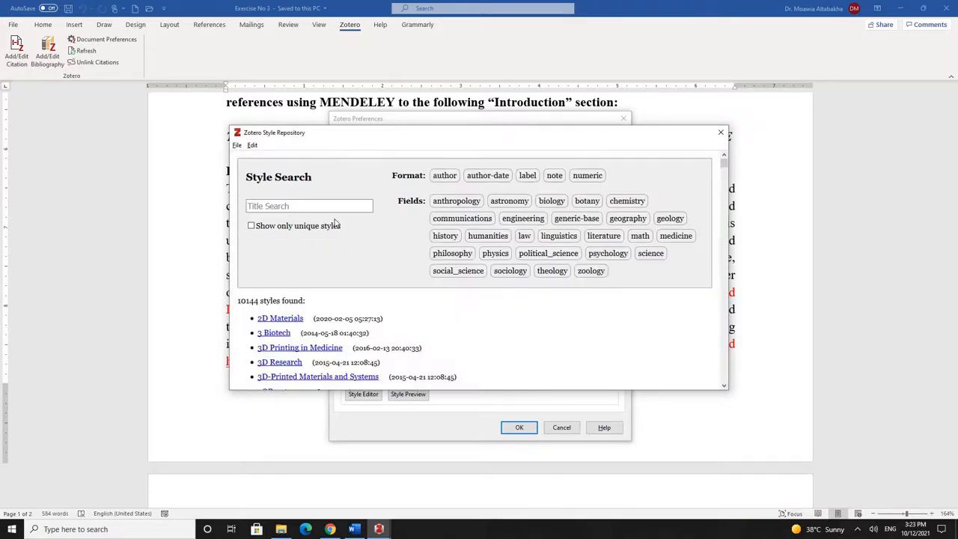
type("J")
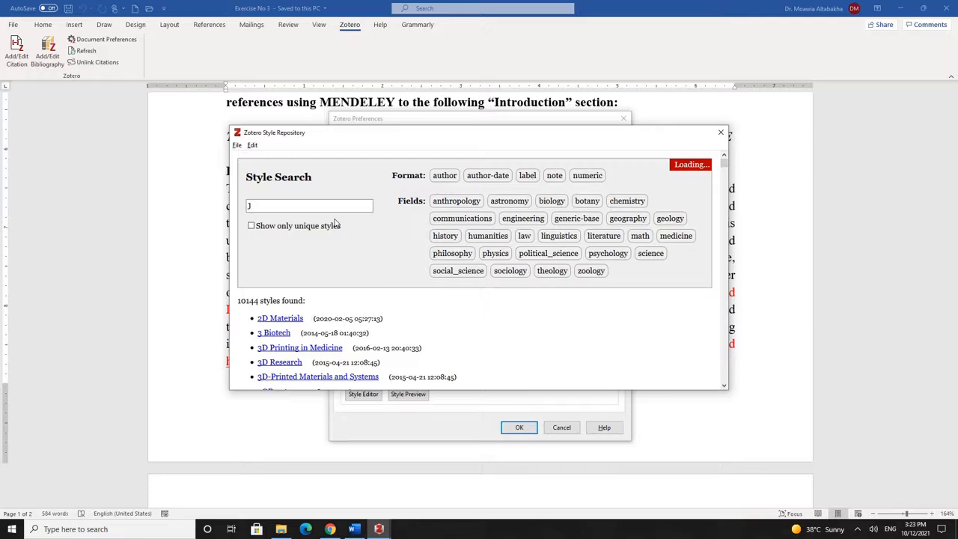
type("ournal of Pharmaceutical Sciences")
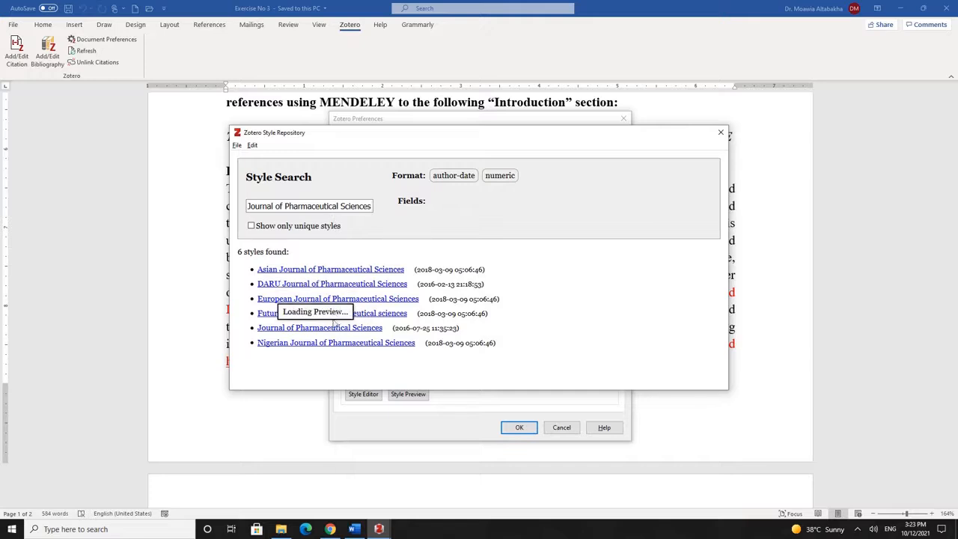
mouse_move(284, 330)
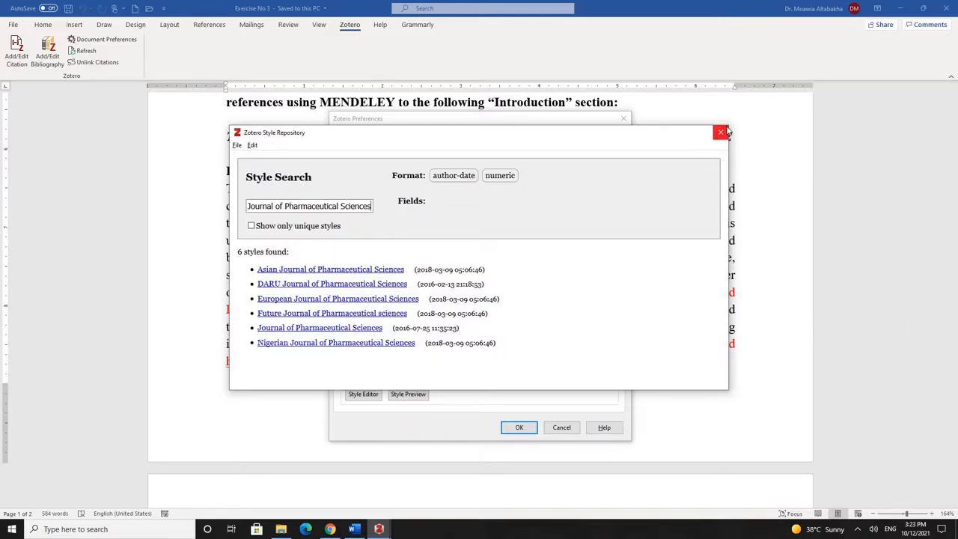
left_click(723, 133)
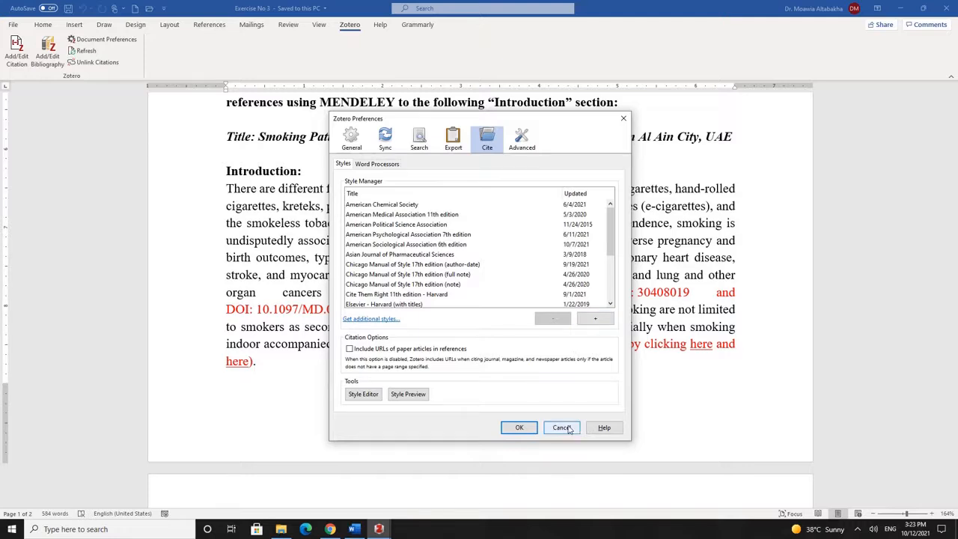
Select the International Journal of Pharmaceutics style and close Zotero Preferences
scroll(430, 277, "down", 2)
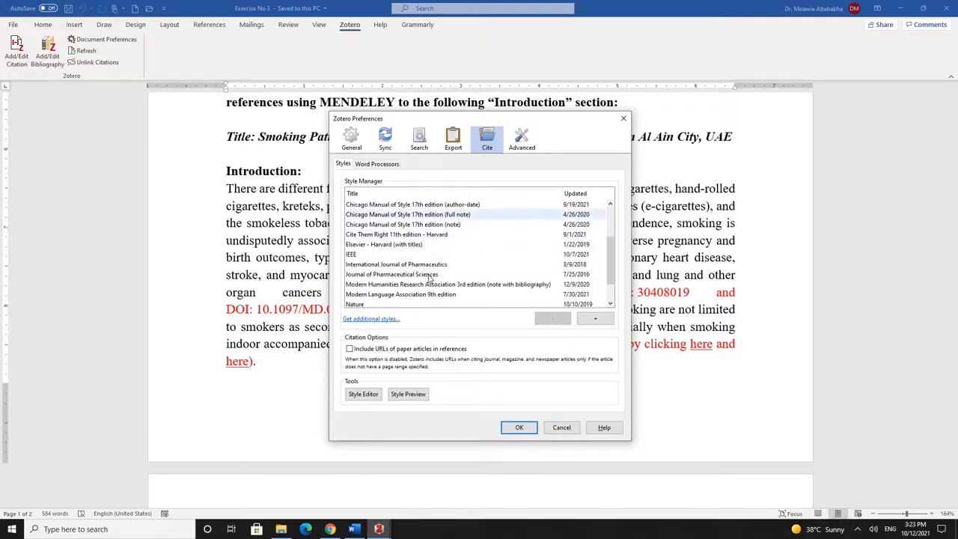
left_click(430, 265)
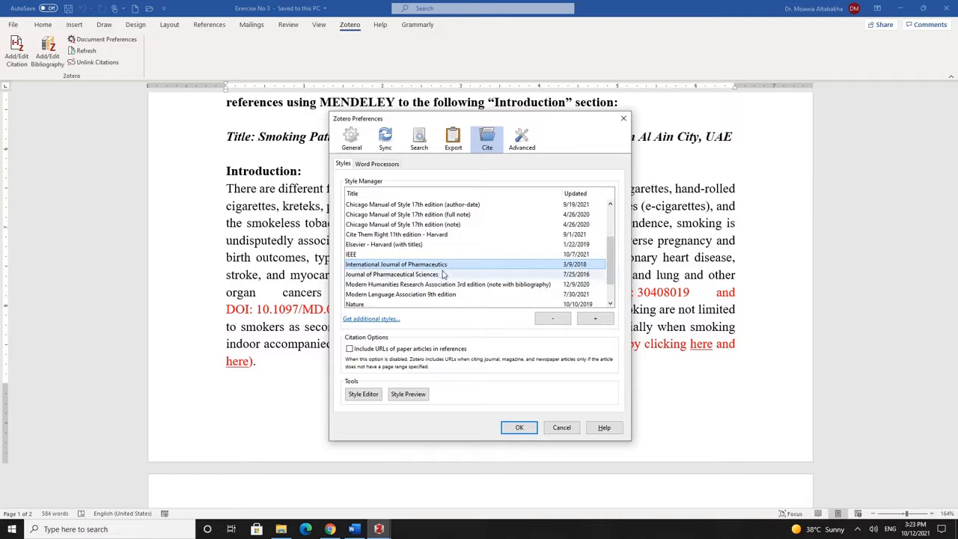
left_click(519, 427)
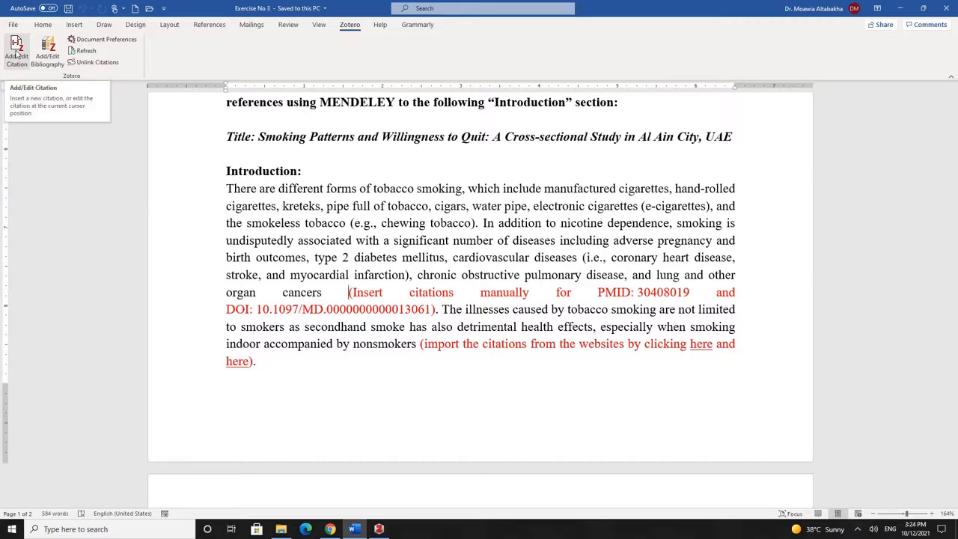
Start a Zotero citation, accept document settings, and open the Smoking 1 group in Classic View
left_click(17, 54)
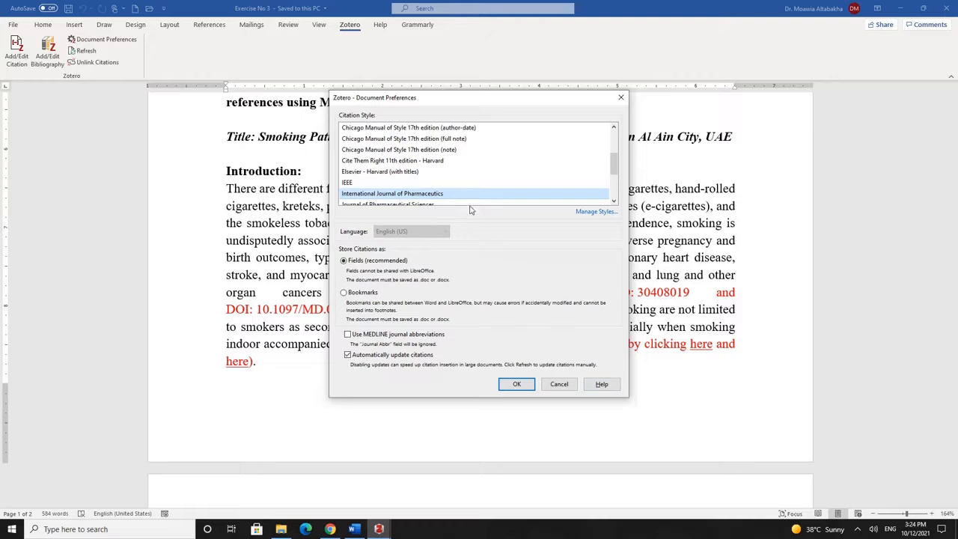
left_click(517, 384)
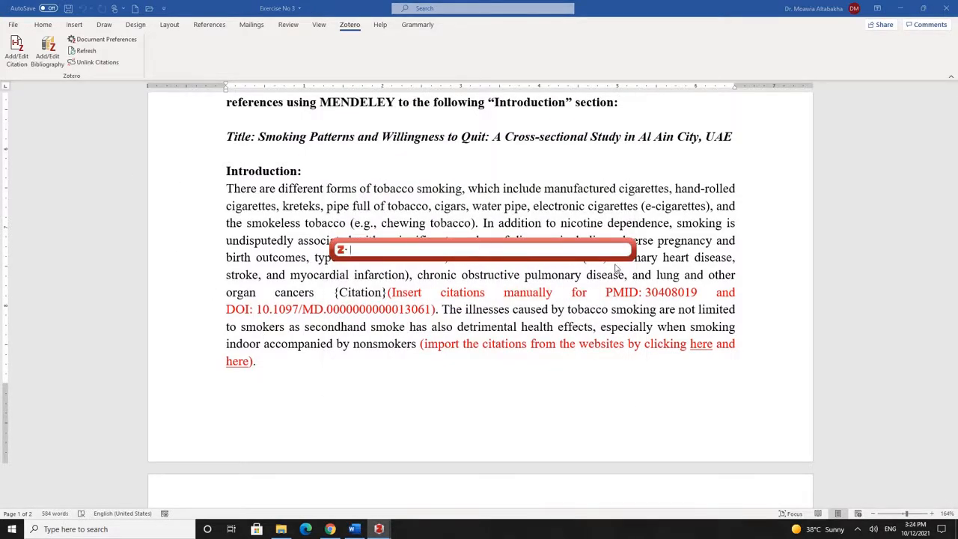
left_click(342, 250)
left_click(370, 274)
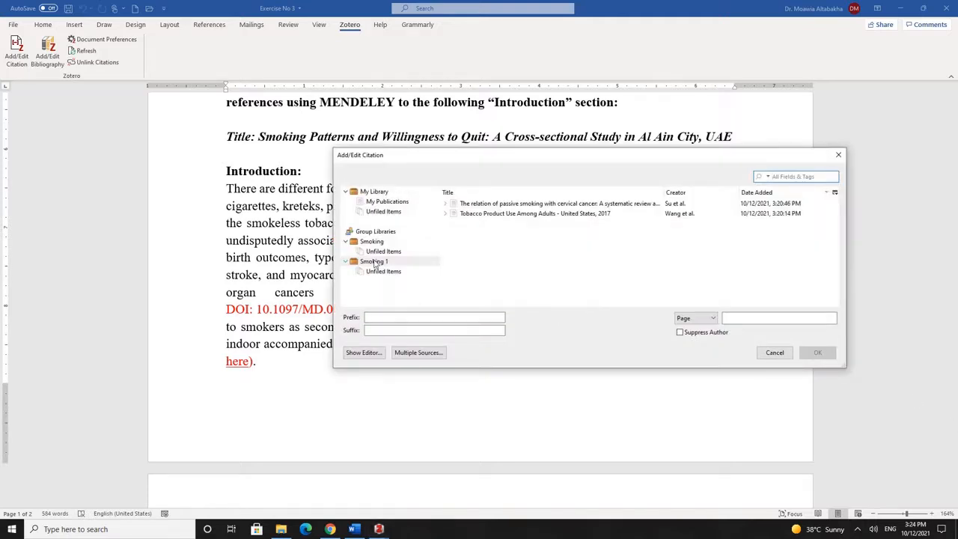
left_click(374, 261)
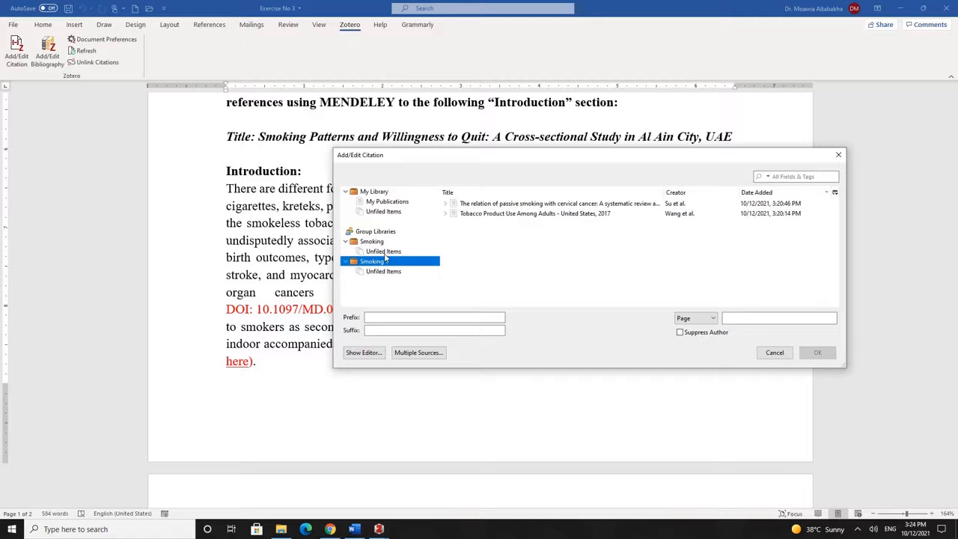
Cite both Smoking 1 articles together as (Su et al., 2018; Wang et al., 2018)
left_click(488, 205)
left_click(475, 213)
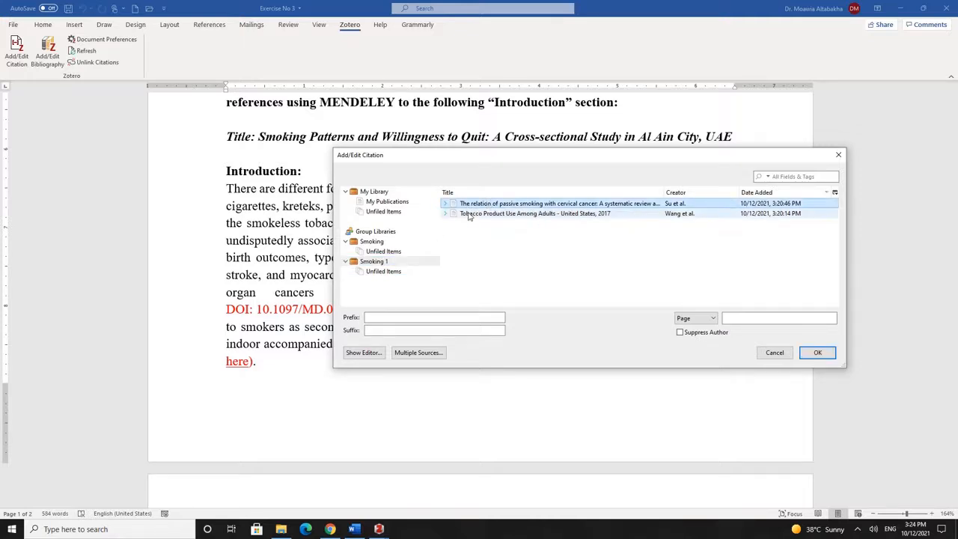
left_click(477, 205)
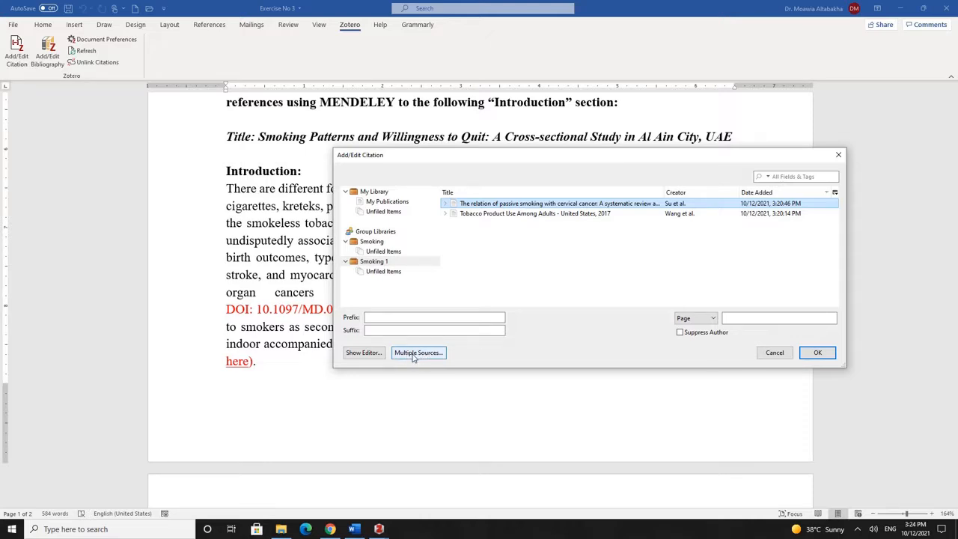
left_click(413, 355)
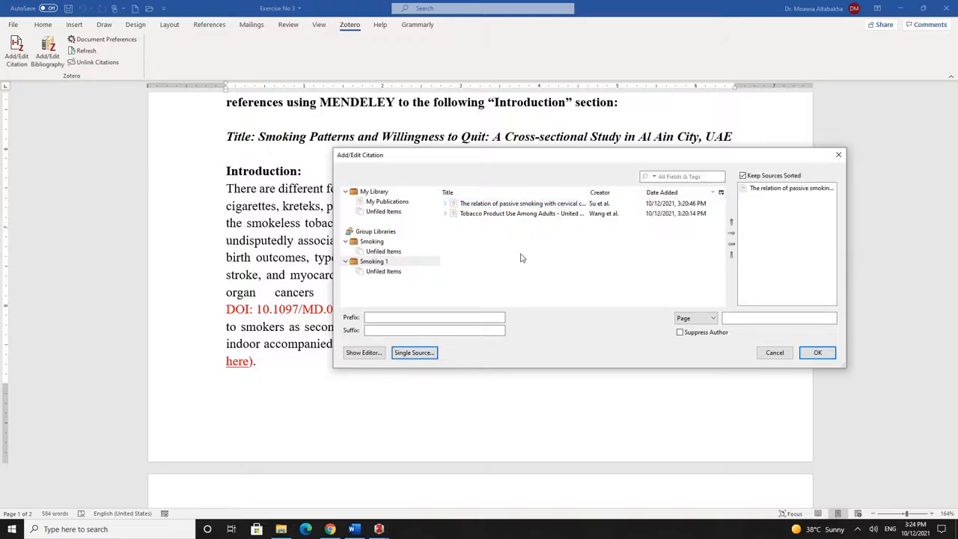
left_click(506, 204)
left_click(547, 214)
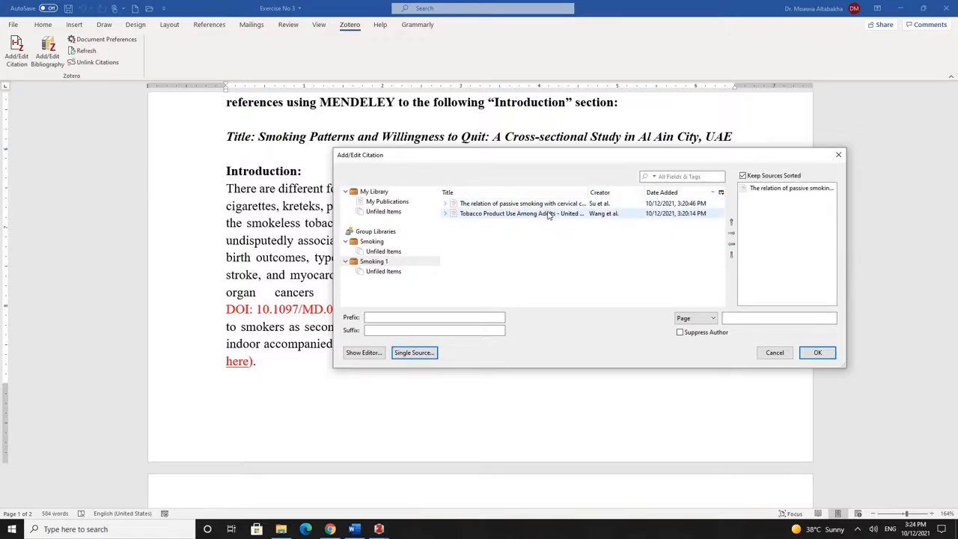
left_click(731, 233)
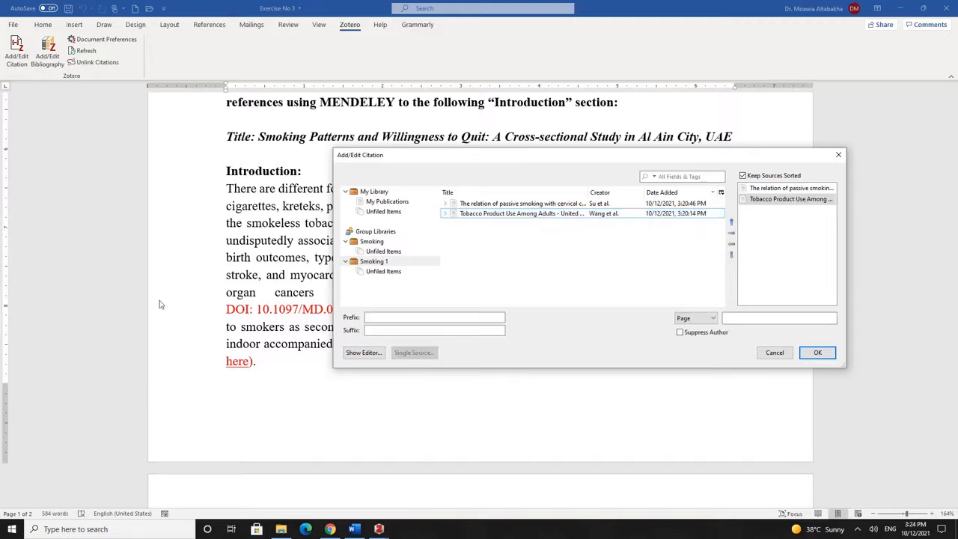
left_click(818, 353)
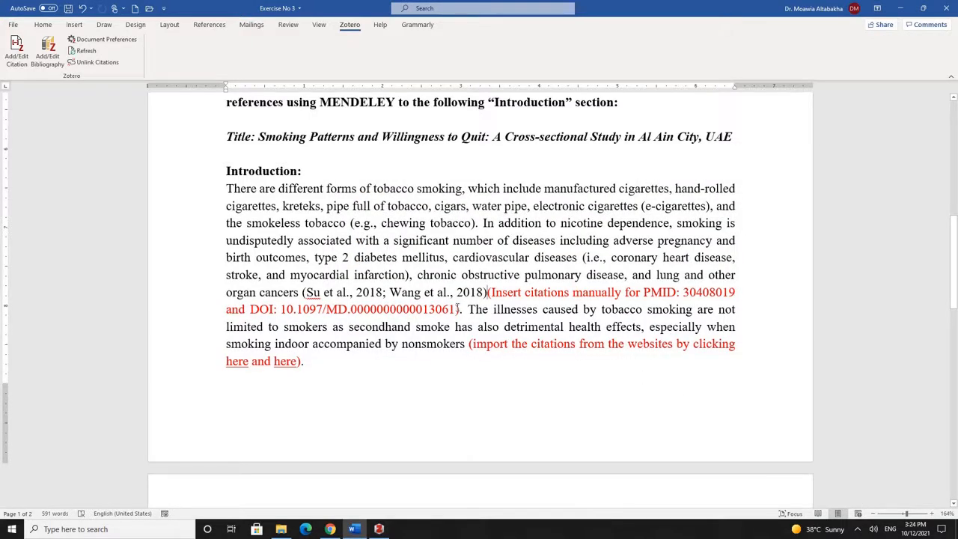
Delete the red PMID/DOI note after the citation and end the sentence with a full stop
left_click_drag(461, 309, 492, 296)
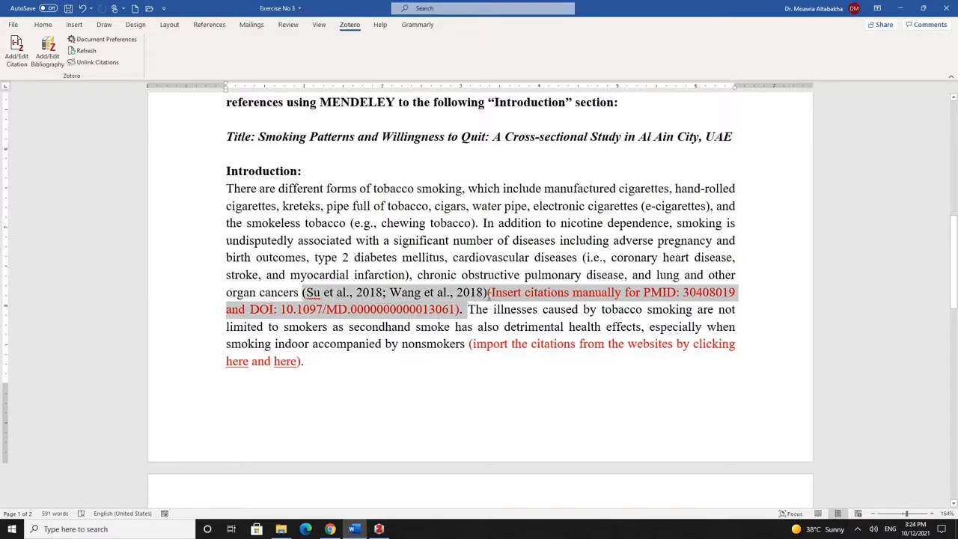
key("Delete")
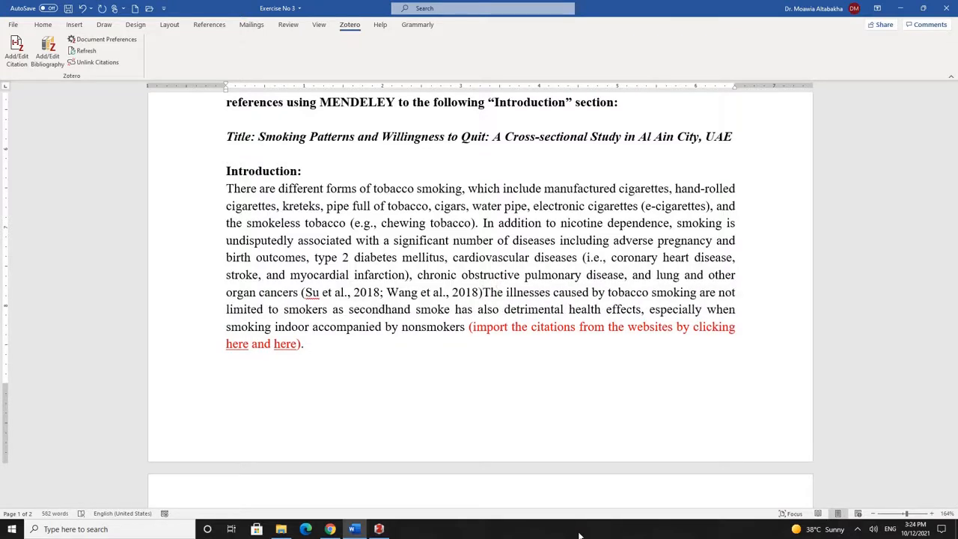
type(".")
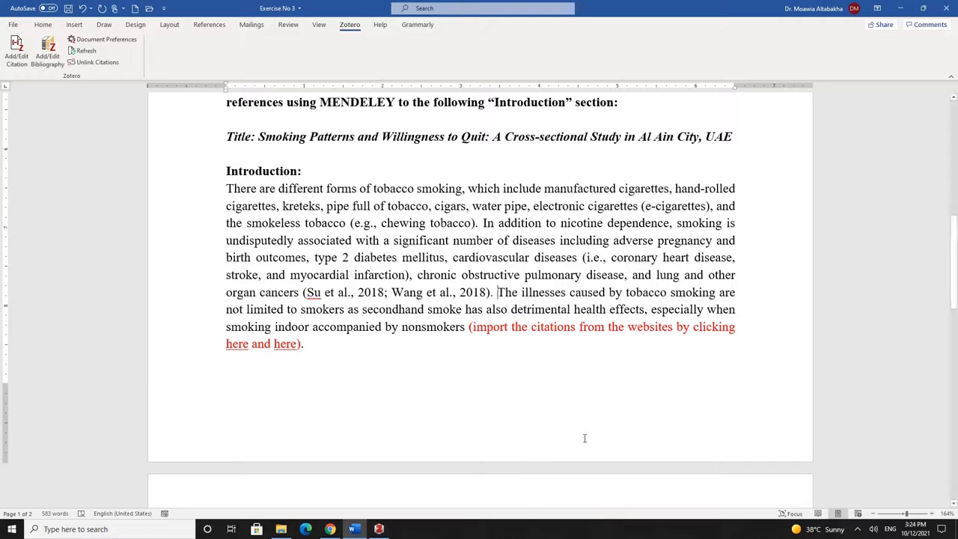
Open the linked 'Vital signs' article in PubMed, select PMID 25654612, and switch to Zotero
left_click(239, 345, "ctrl")
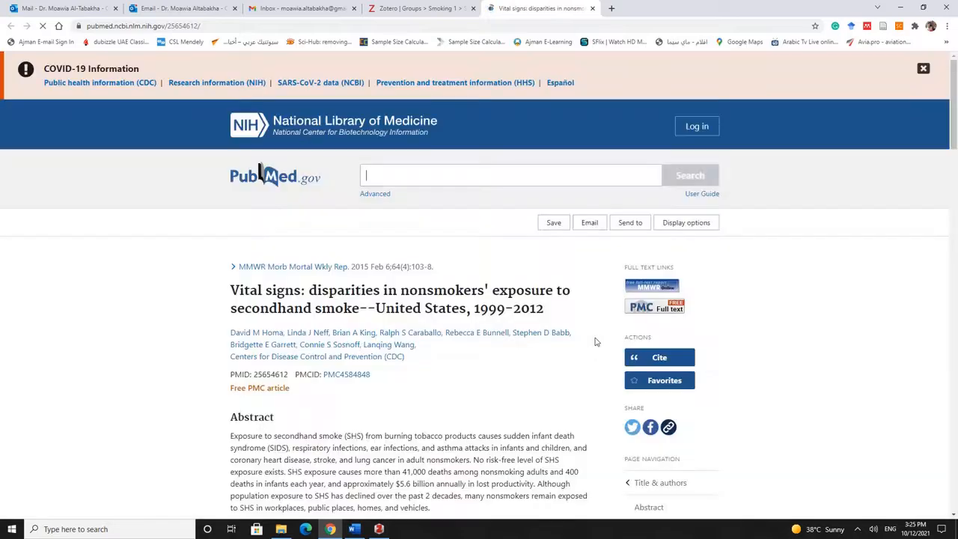
double_click(280, 375)
key("ctrl+c")
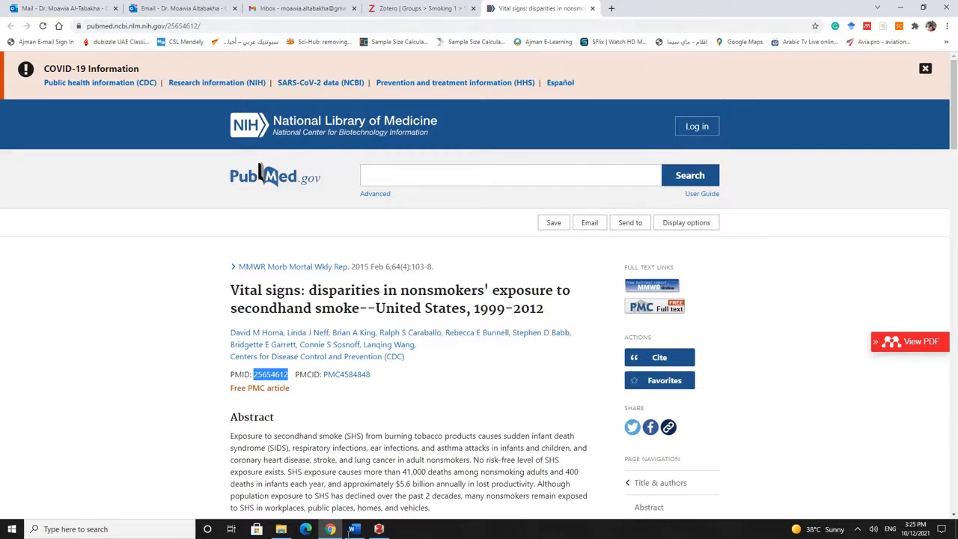
left_click(364, 484)
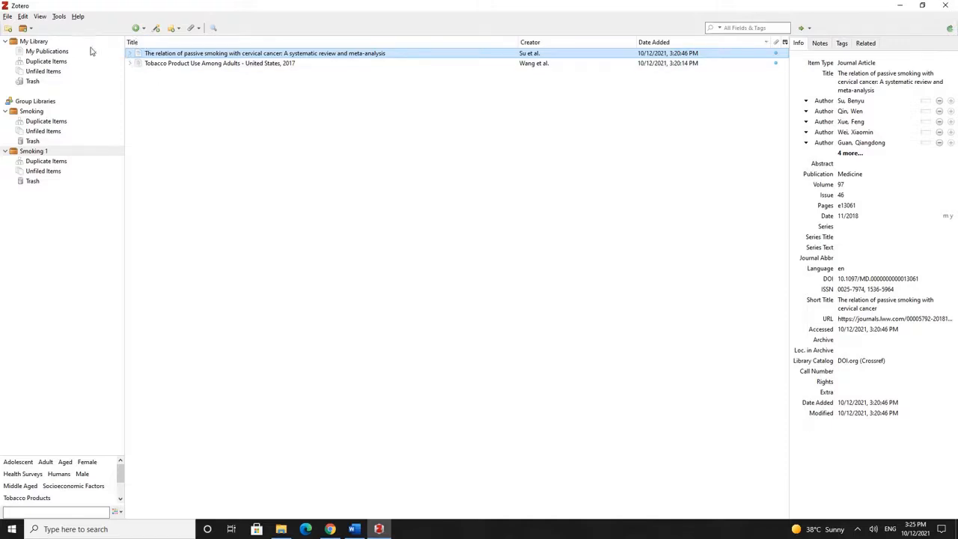
Add PMID 25654612 to Smoking 1 by identifier, then return to Word
left_click(156, 29)
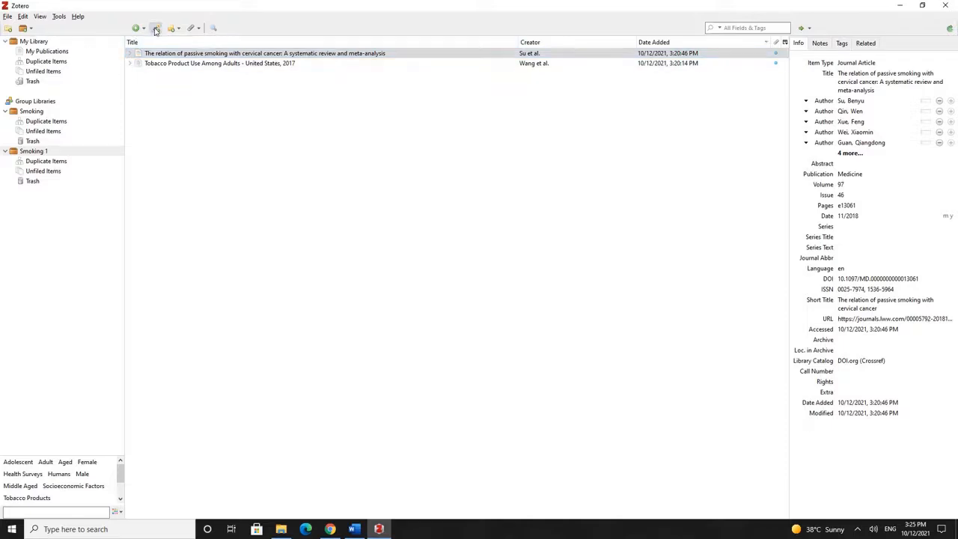
key("ctrl+v")
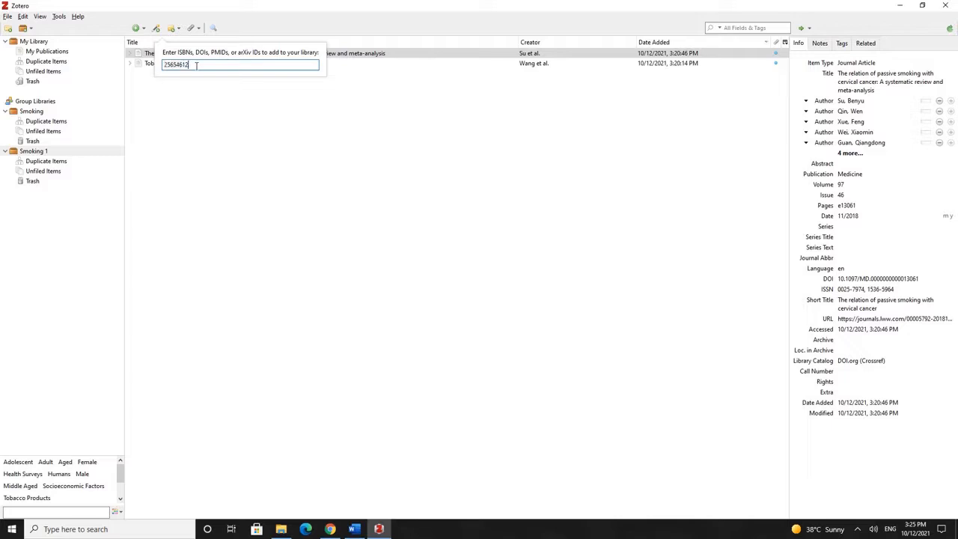
key("Return")
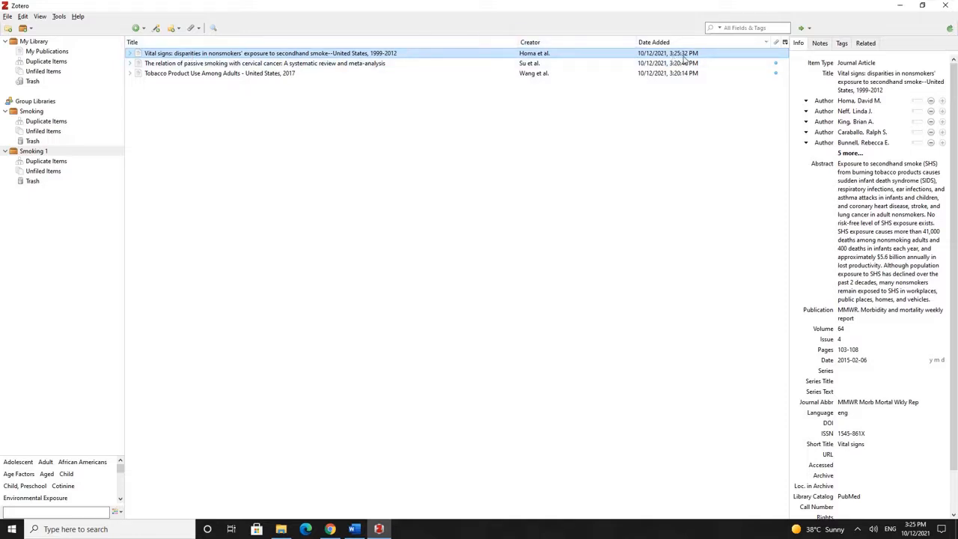
left_click(355, 529)
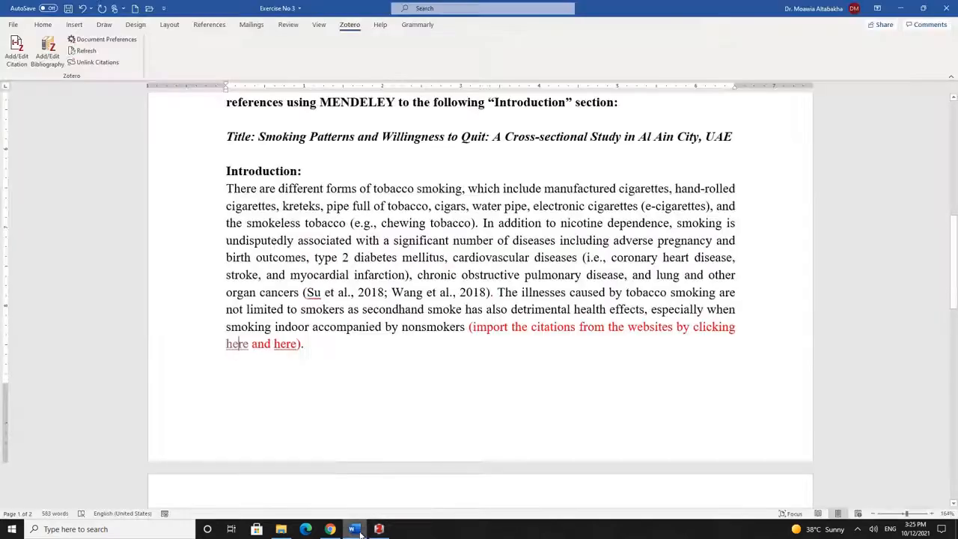
Open the linked 'Legislative smoking bans' PubMed record and copy its PMID 26842828
left_click(287, 349, "ctrl")
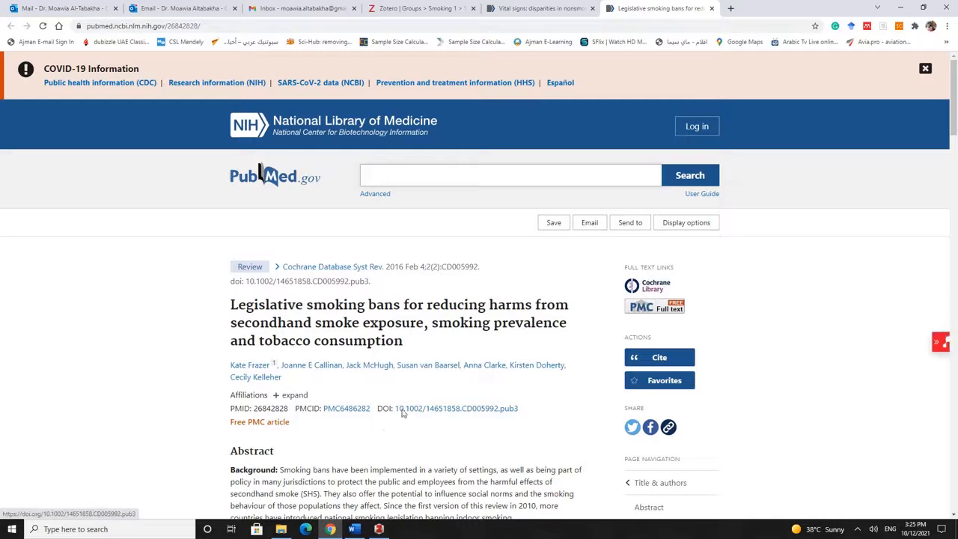
double_click(270, 408)
key("ctrl+c")
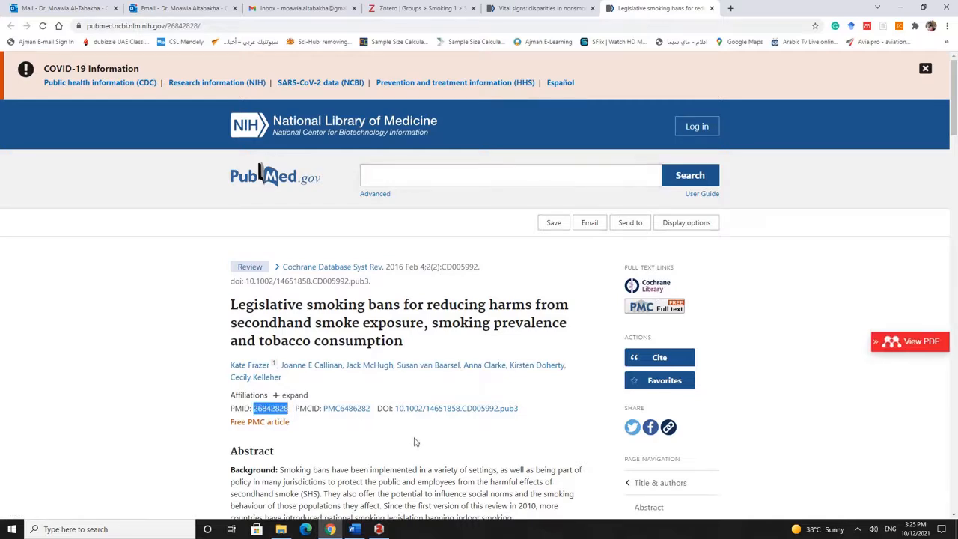
left_click(379, 529)
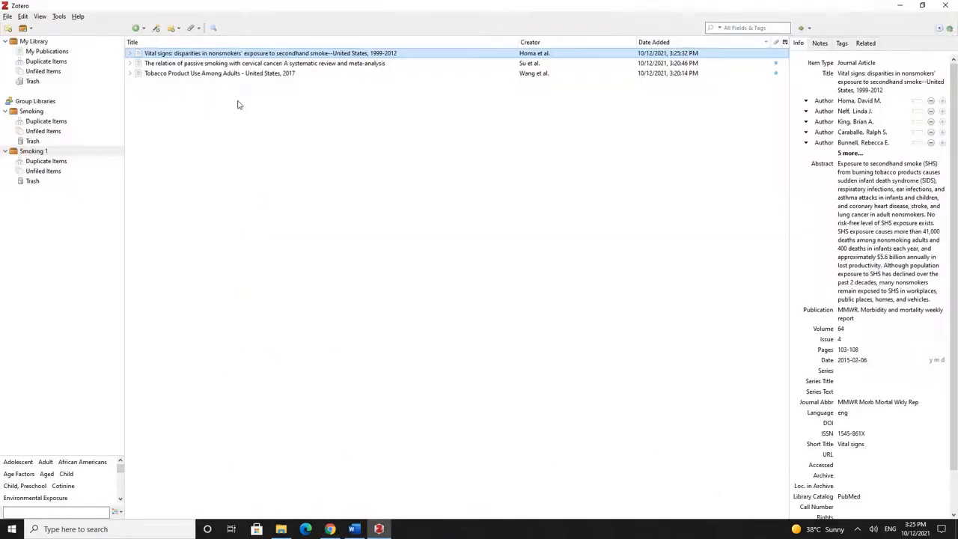
Add the Legislative smoking bans review to Smoking 1 by PMID 26842828 and check the new items
left_click(156, 30)
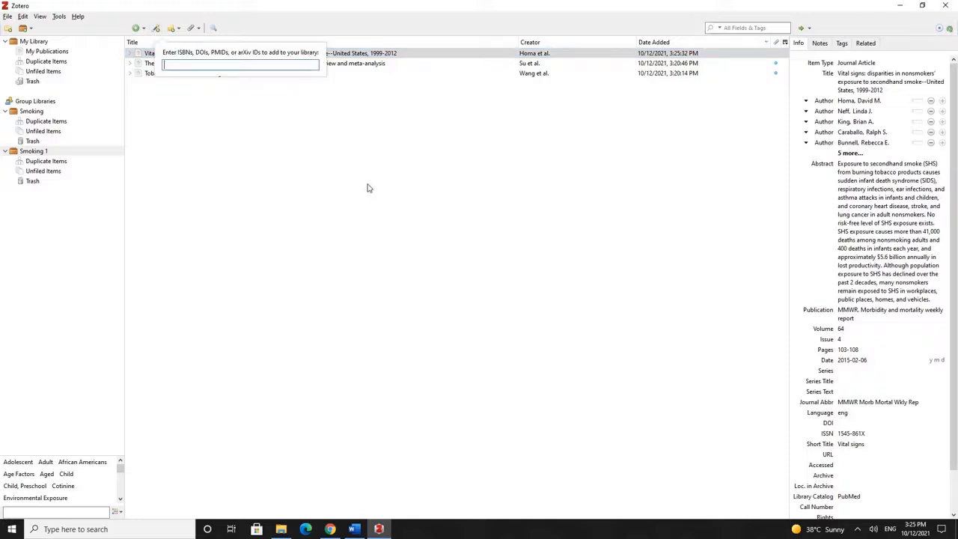
key("ctrl+v")
key("Return")
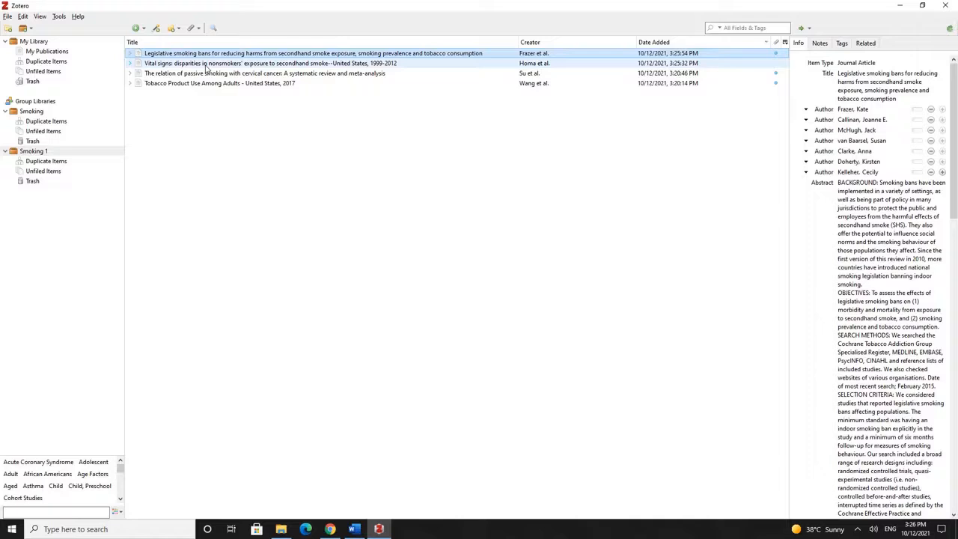
left_click(273, 62)
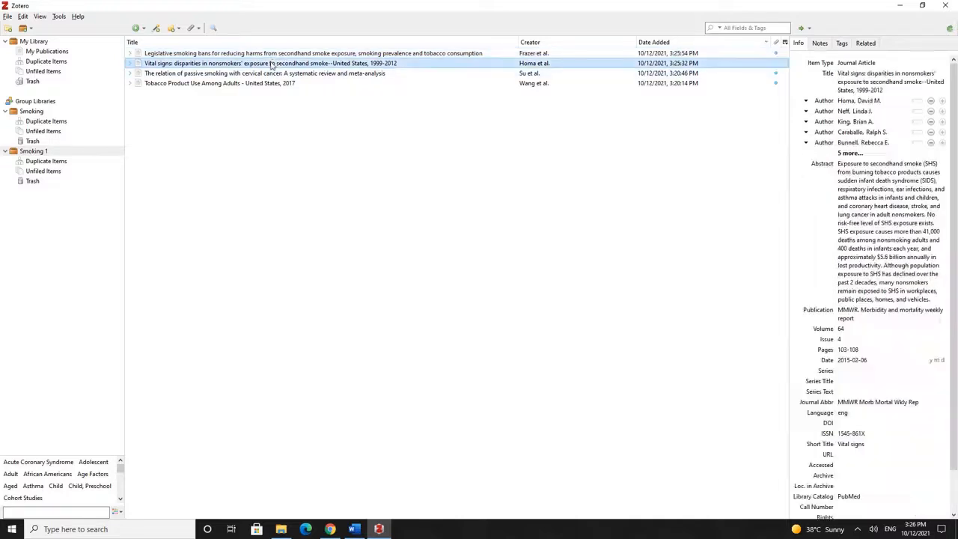
left_click(274, 54)
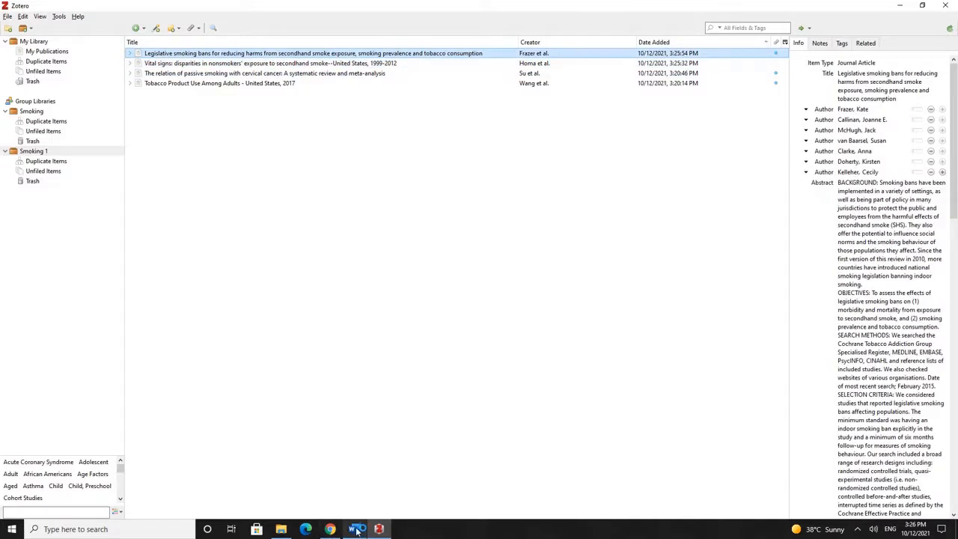
left_click(355, 529)
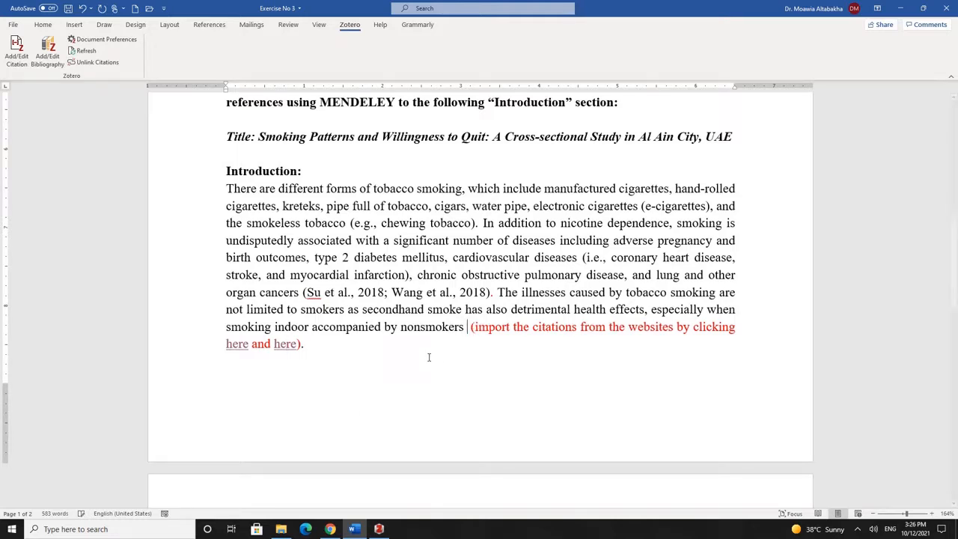
Insert the two-source citation (Frazer et al., 2016; Homa et al., 2015) after 'nonsmokers'
left_click(19, 58)
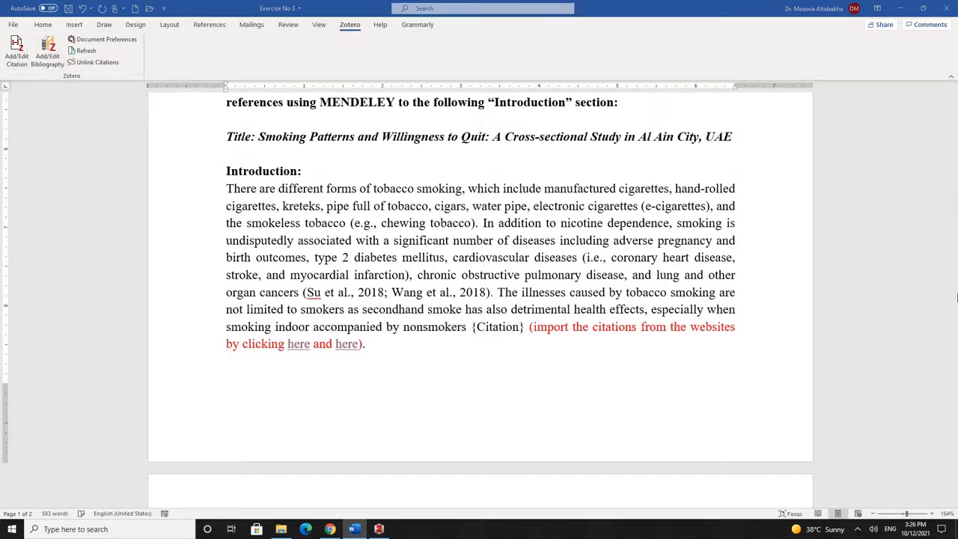
left_click(343, 251)
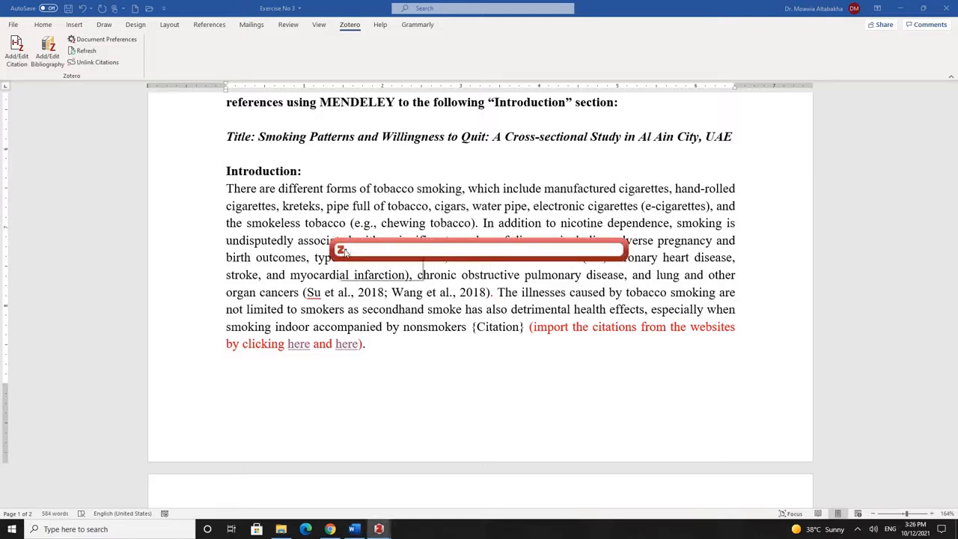
left_click(359, 273)
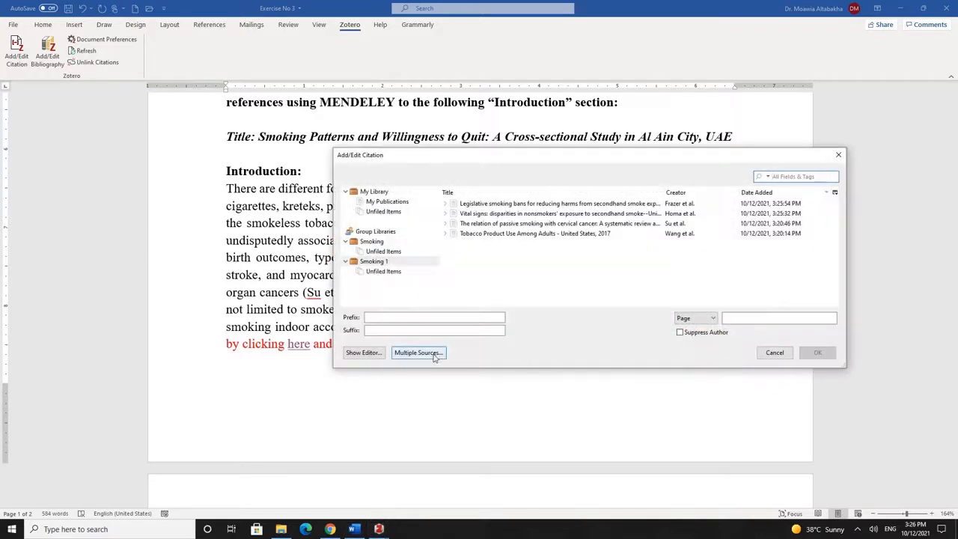
left_click(430, 354)
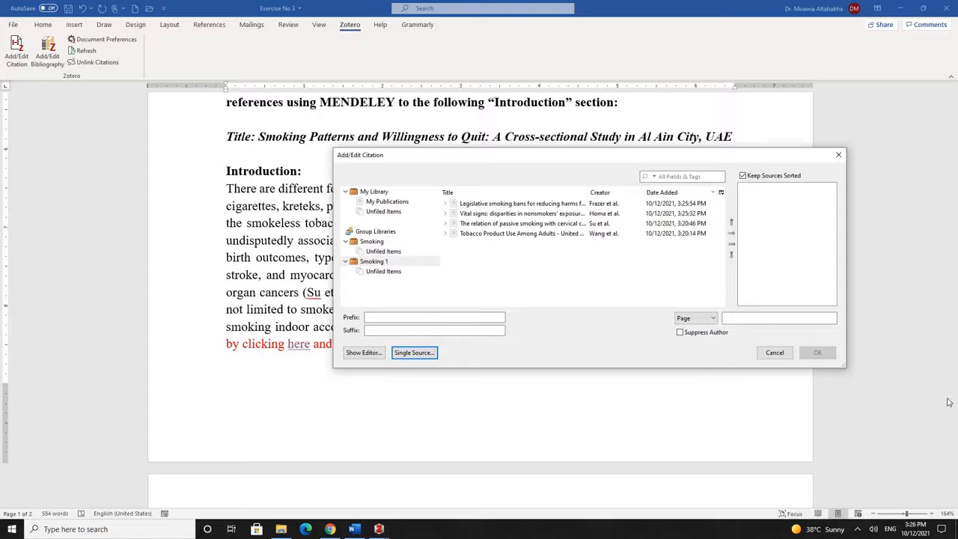
left_click(519, 203)
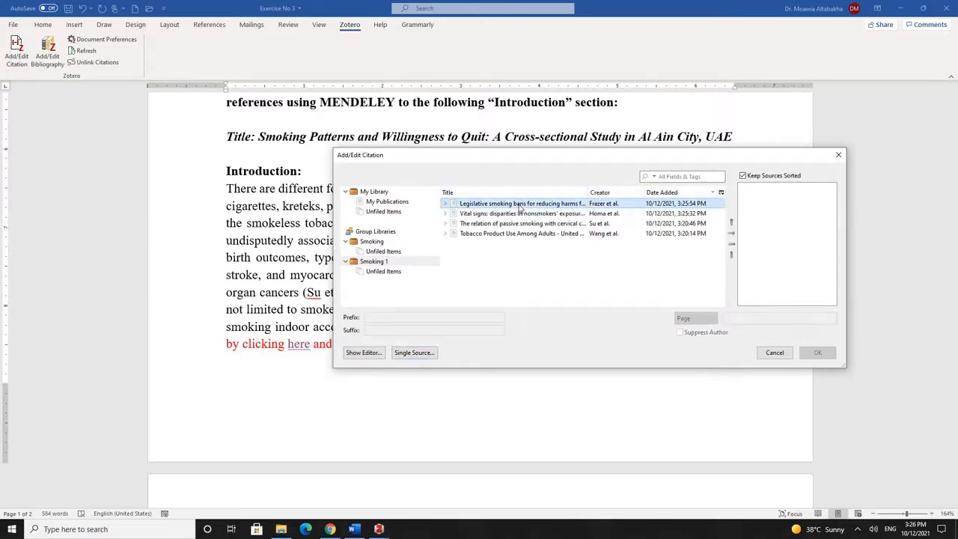
left_click(732, 233)
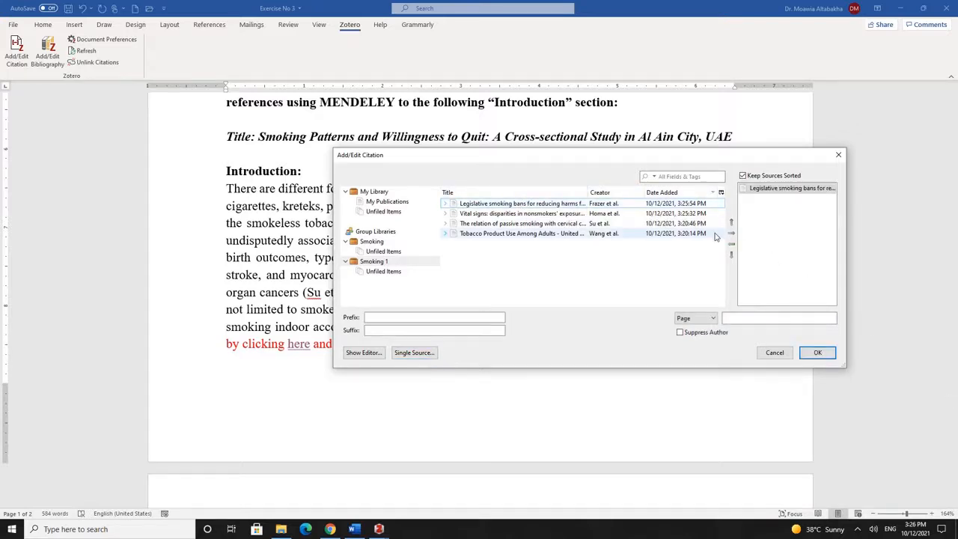
left_click(614, 214)
left_click(731, 234)
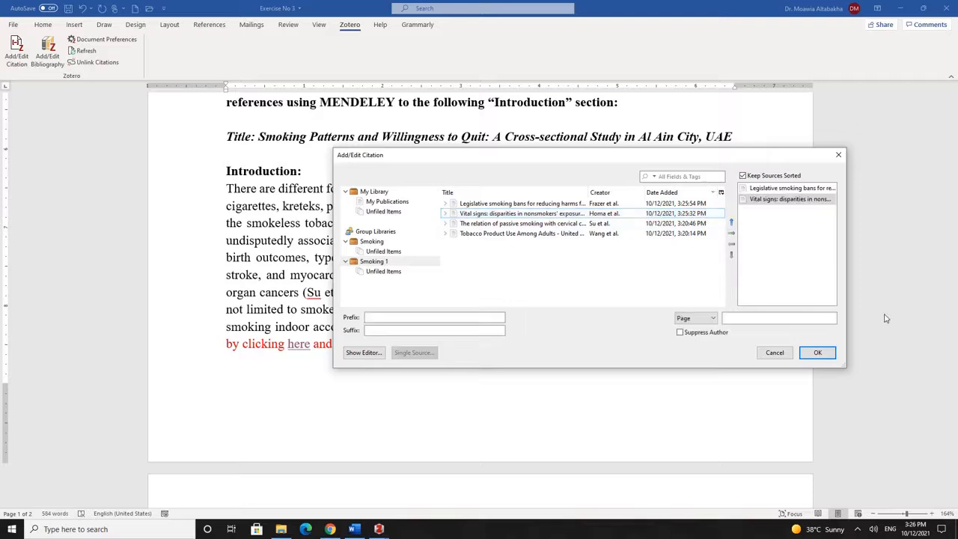
left_click(817, 353)
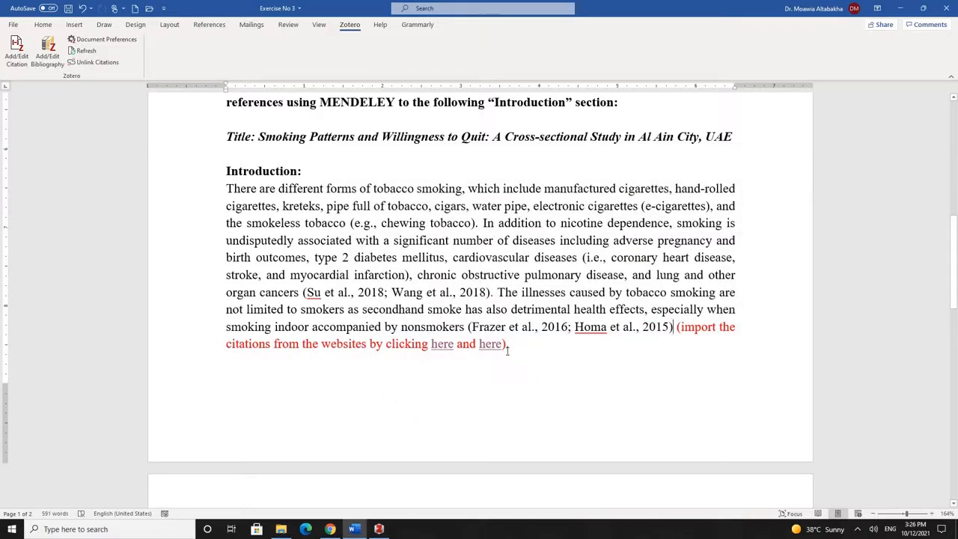
Delete the red import instruction and follow the next red placeholder's link
left_click_drag(509, 344, 676, 327)
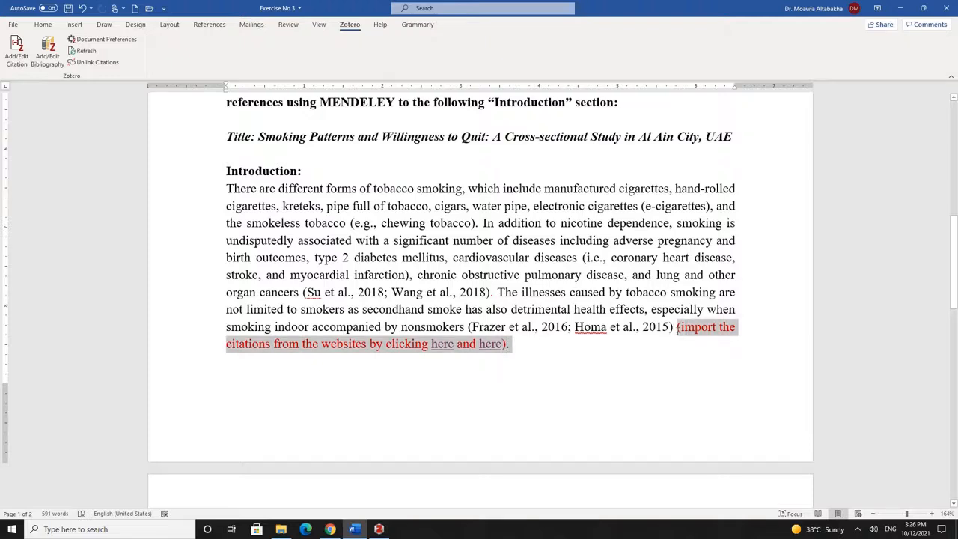
key("Delete")
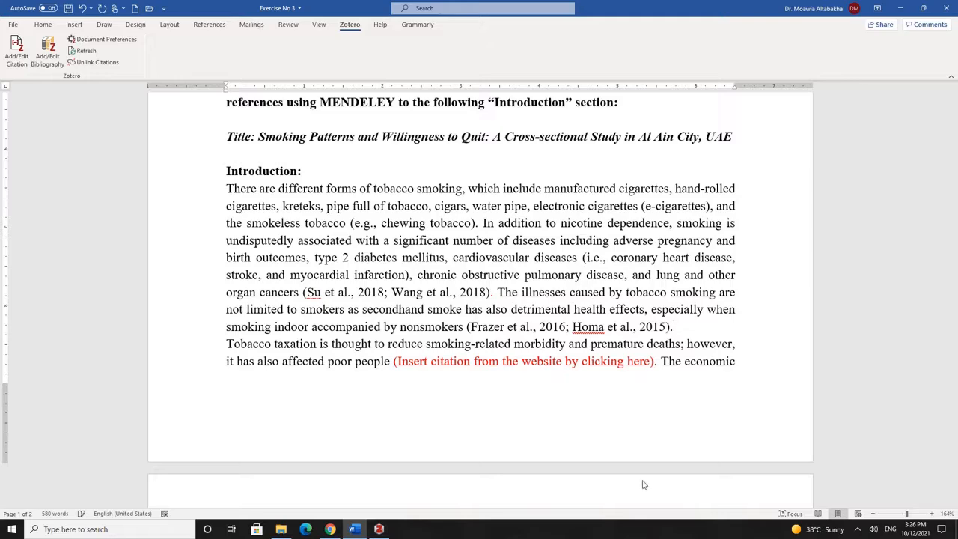
scroll(482, 241, "down", 2)
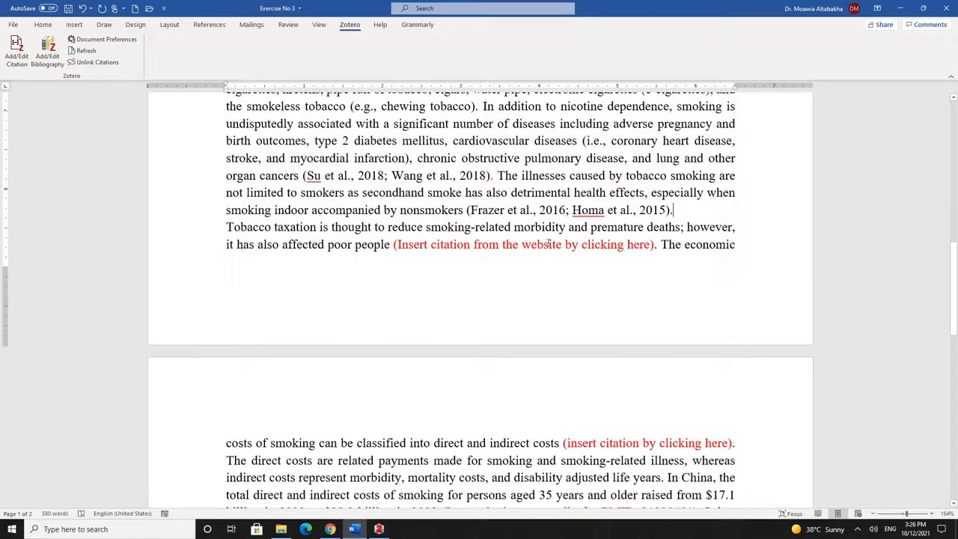
left_click(639, 245)
left_click_drag(640, 246, 635, 245)
left_click(638, 245)
Open the Lancet Global Health tobacco tax article, close old tabs, and save it to Smoking 1
left_click(639, 249, "ctrl")
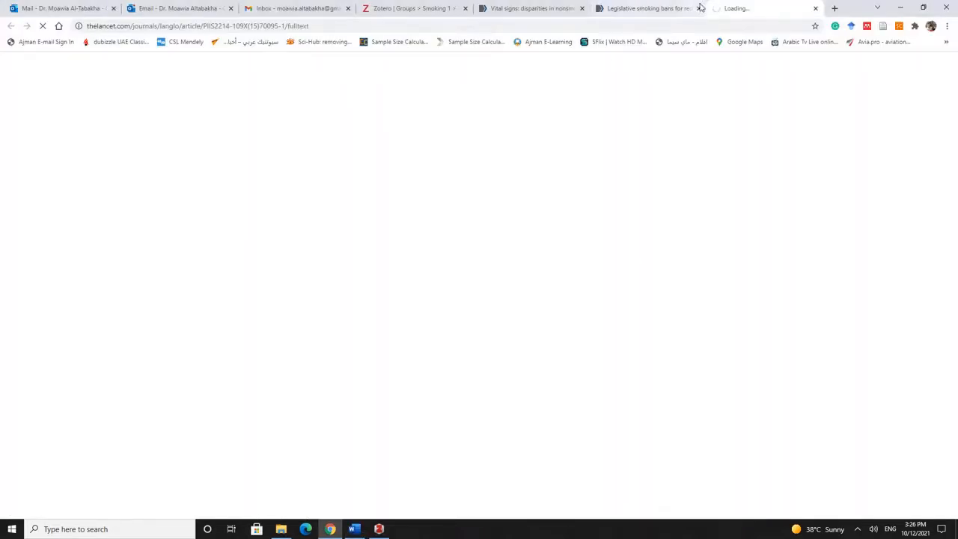
left_click(678, 9)
left_click(582, 9)
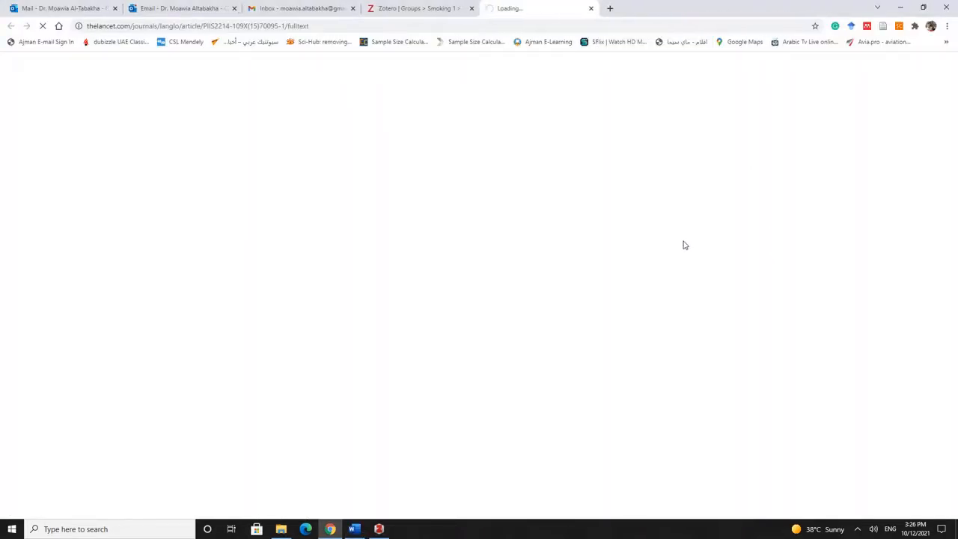
left_click(473, 9)
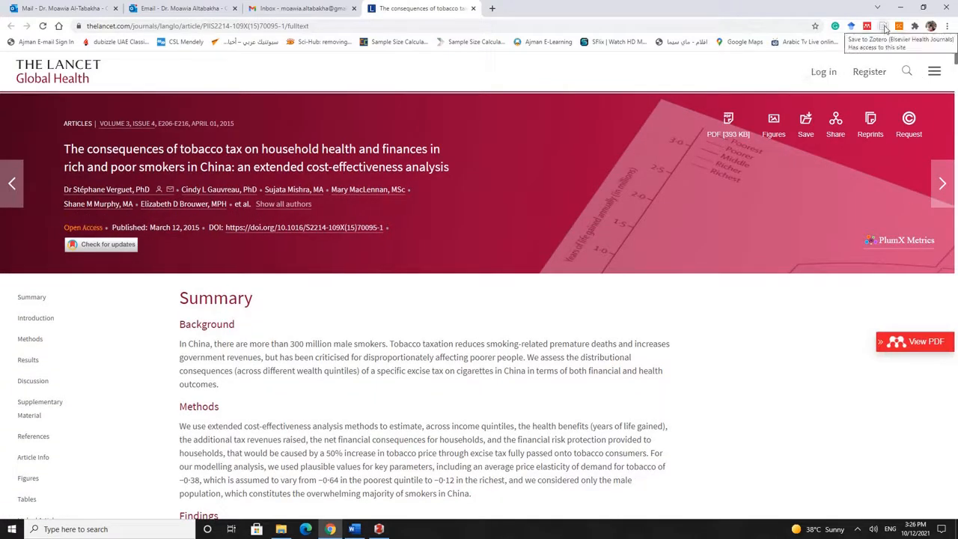
left_click(885, 27)
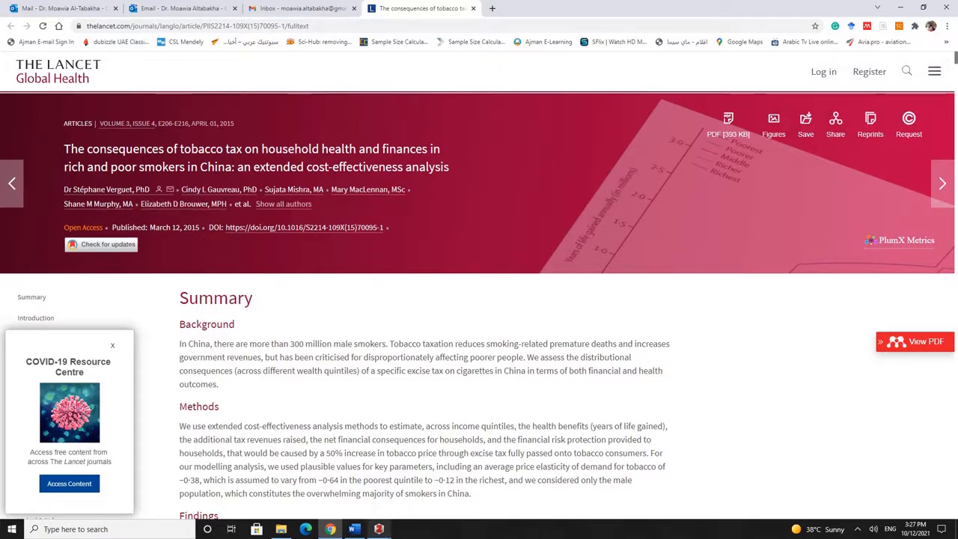
left_click(360, 531)
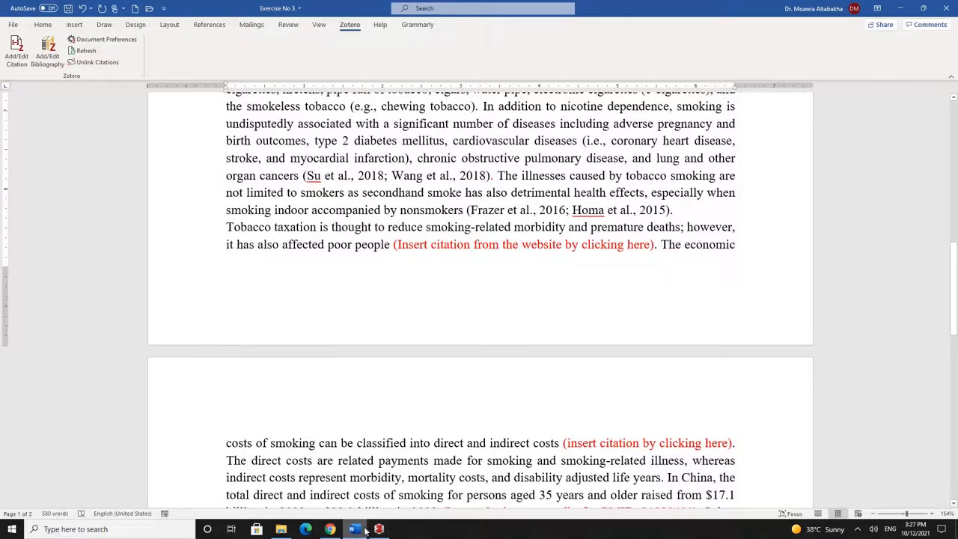
left_click(378, 529)
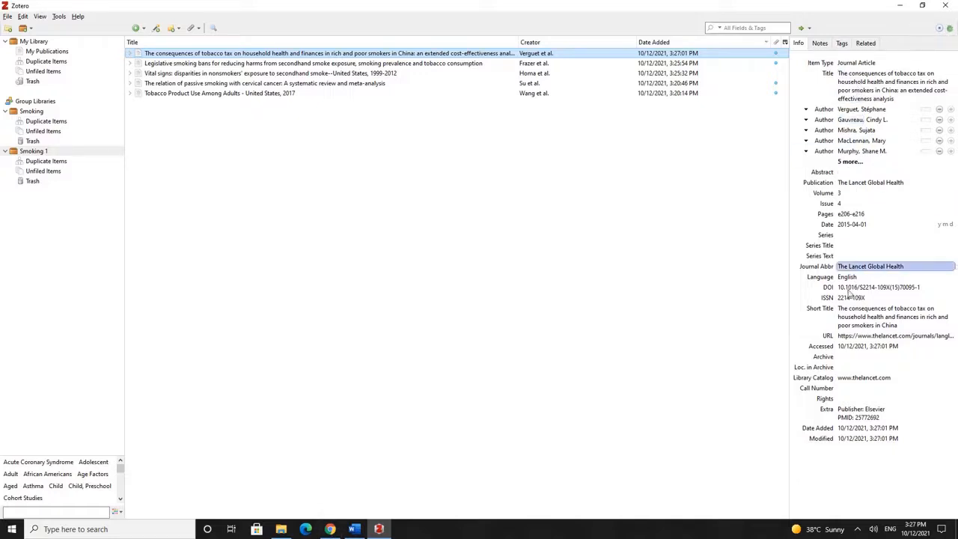
left_click(357, 527)
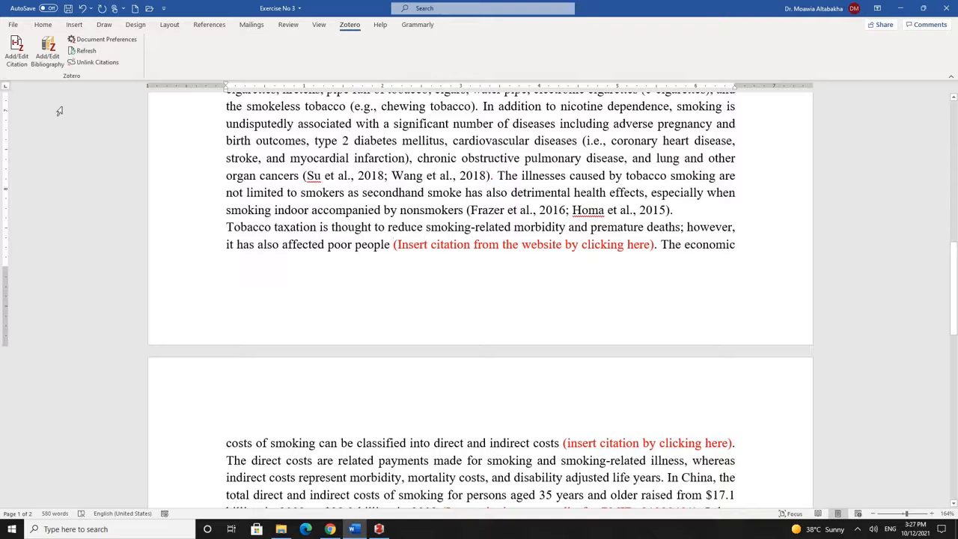
Insert the (Verguet et al., 2015) citation after 'poor people' using the classic citation dialog
left_click(17, 52)
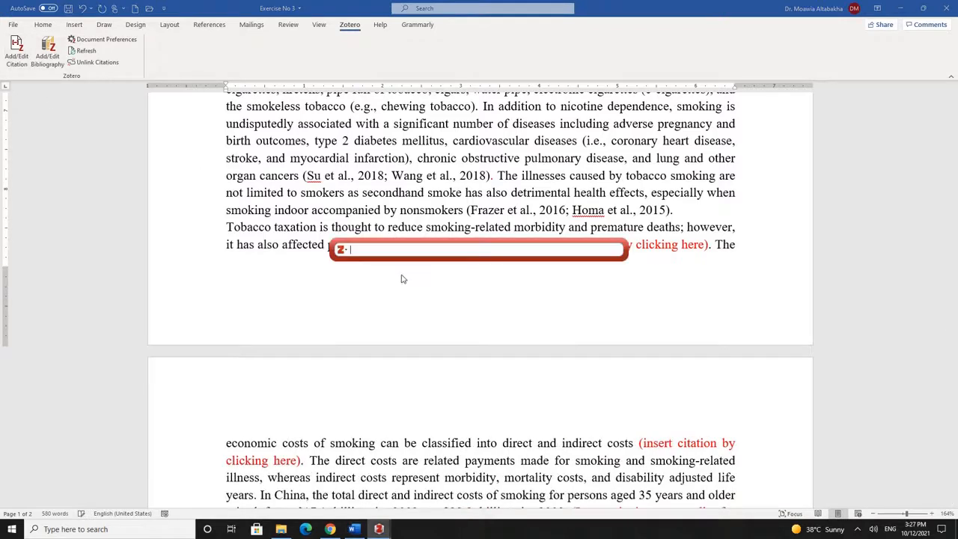
left_click(345, 251)
left_click(359, 274)
left_click(515, 205)
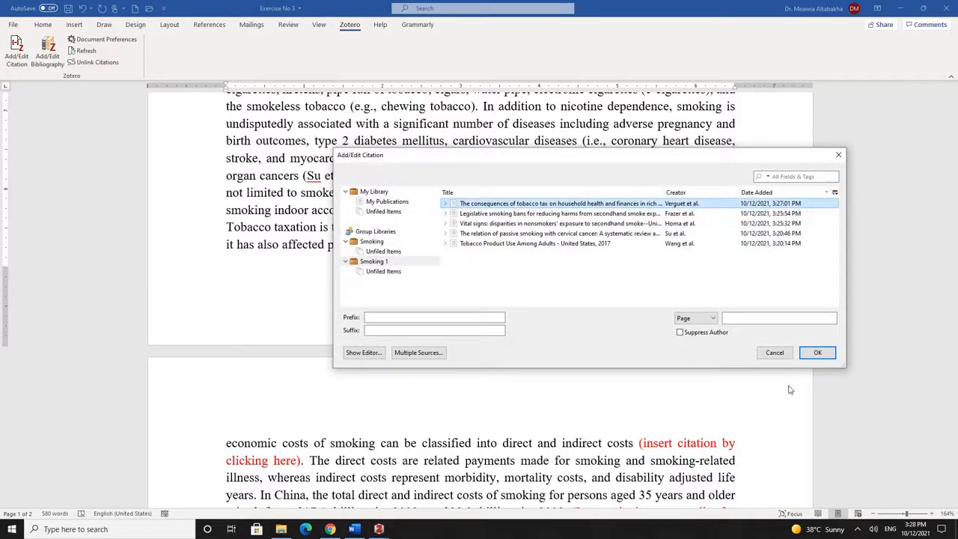
left_click(817, 352)
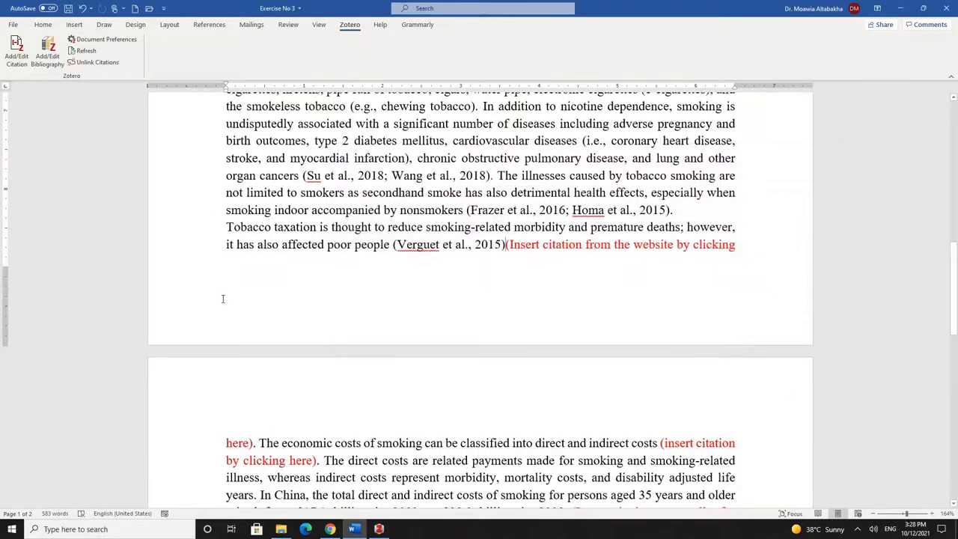
Delete the red insert-citation placeholder and open the next placeholder's linked source
left_click_drag(253, 443, 509, 245)
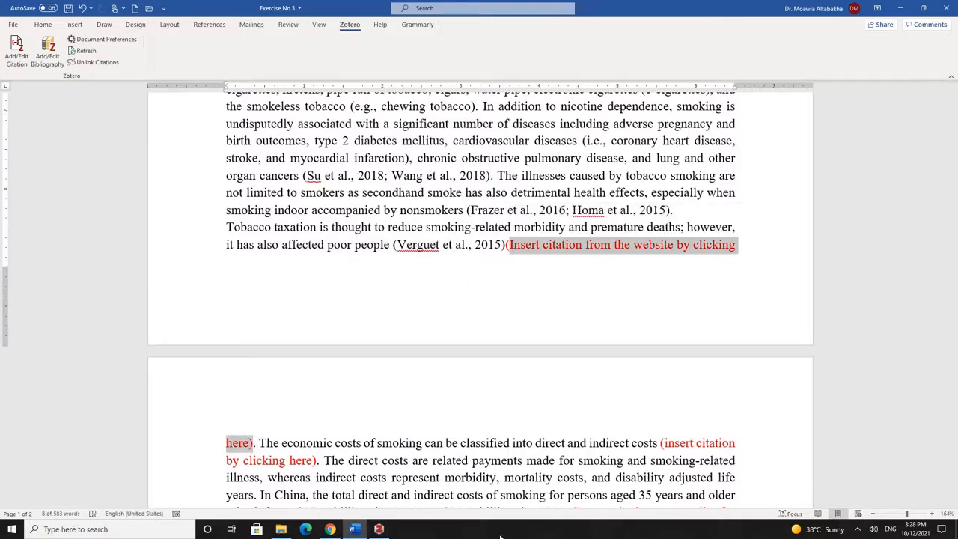
key("Delete")
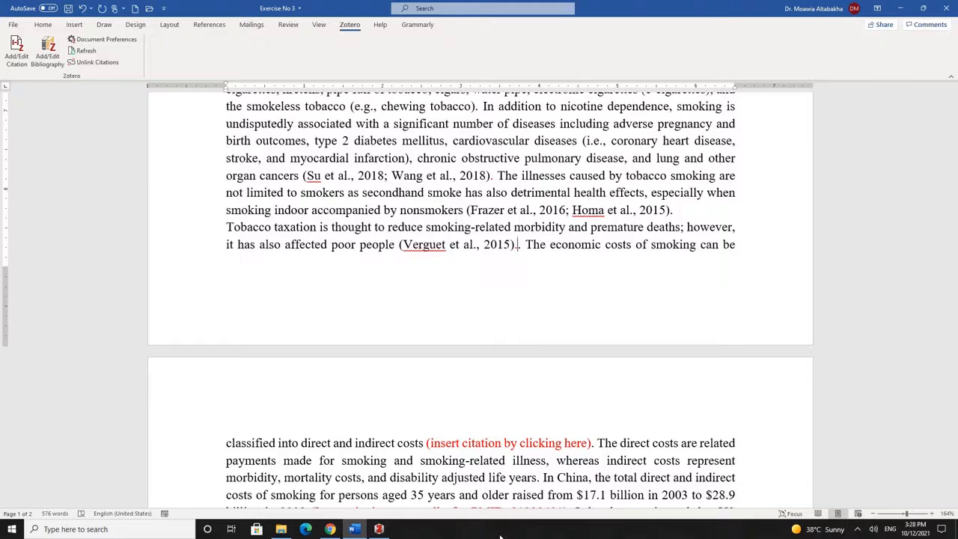
scroll(582, 312, "down", 3)
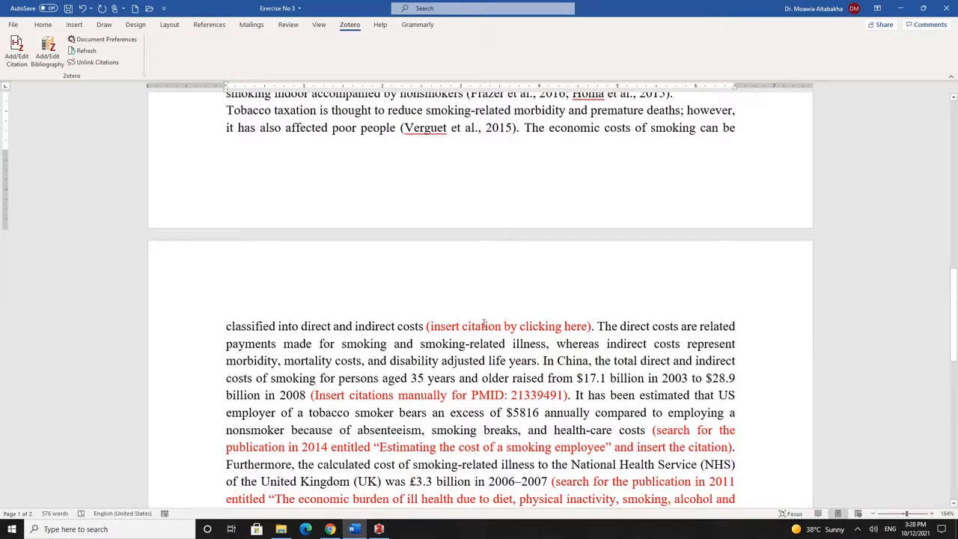
left_click(570, 326, "ctrl")
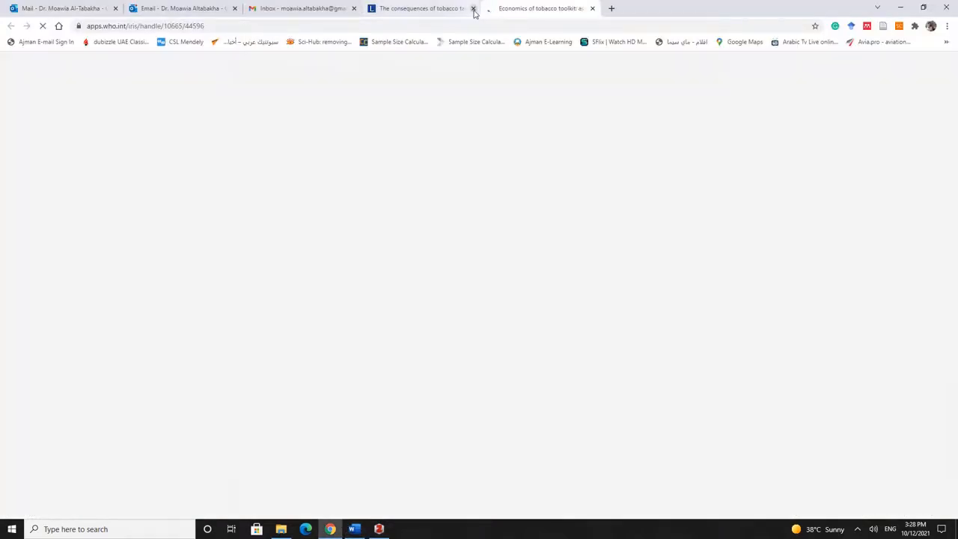
Export the WHO IRIS Economics of tobacco toolkit record as a BibTeX file to the Desktop
left_click(473, 9)
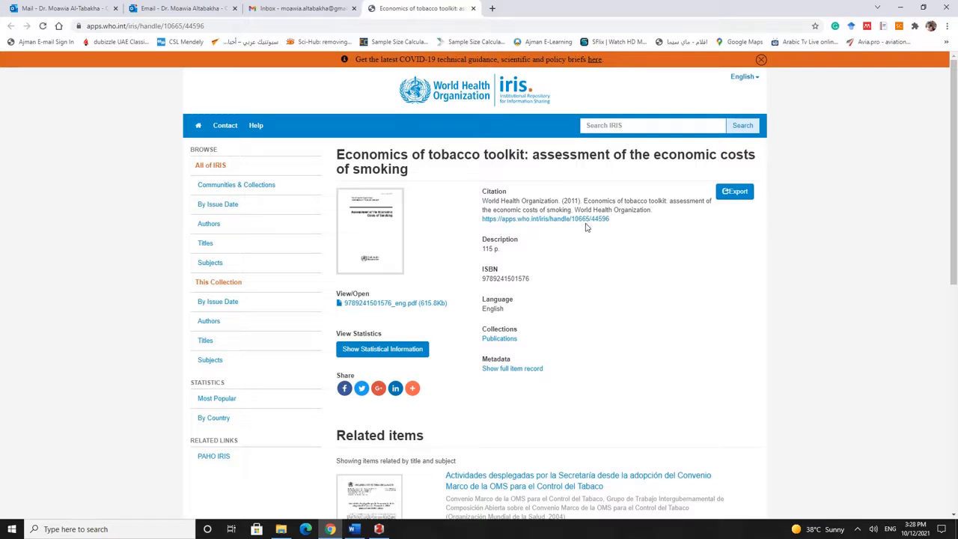
left_click_drag(481, 191, 646, 222)
left_click(747, 223)
left_click(732, 191)
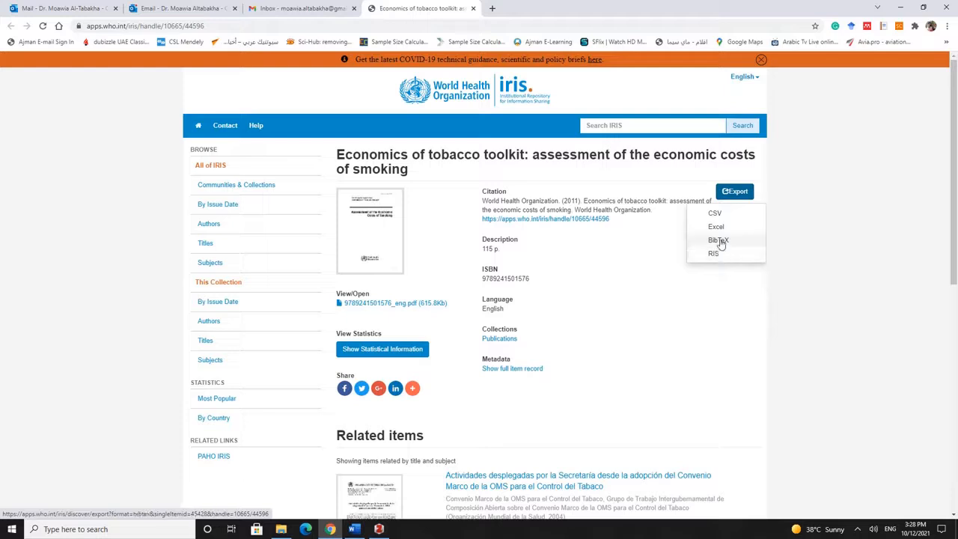
left_click(718, 239)
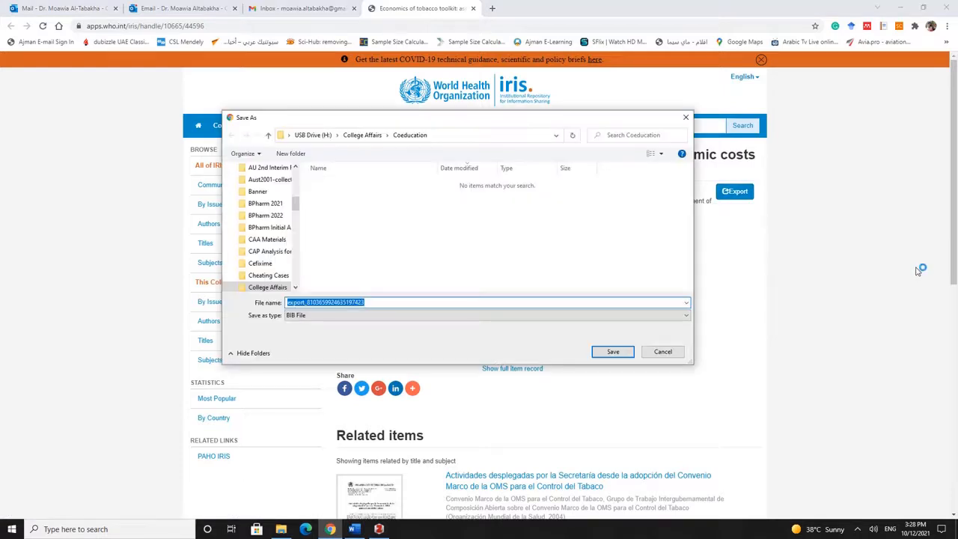
scroll(296, 180, "up", 3)
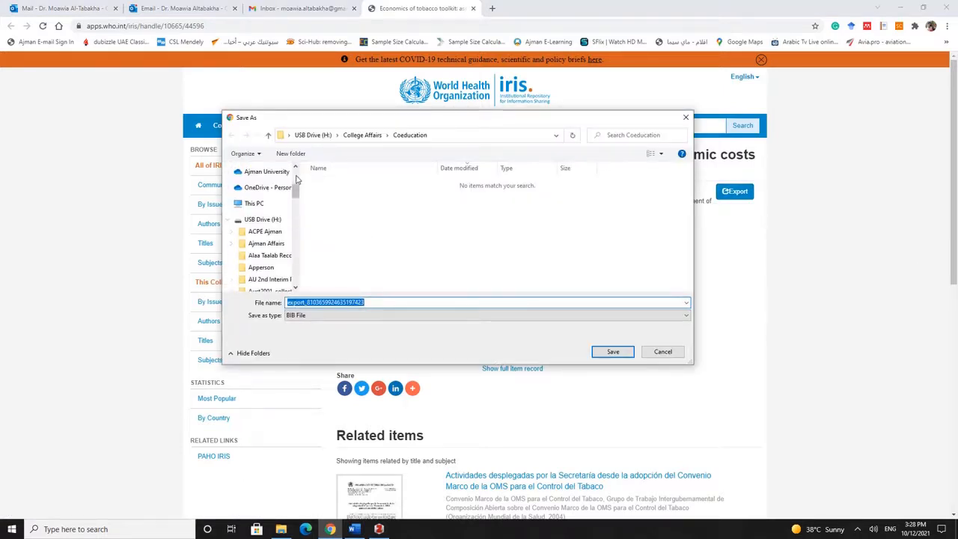
scroll(296, 180, "up", 3)
left_click(258, 199)
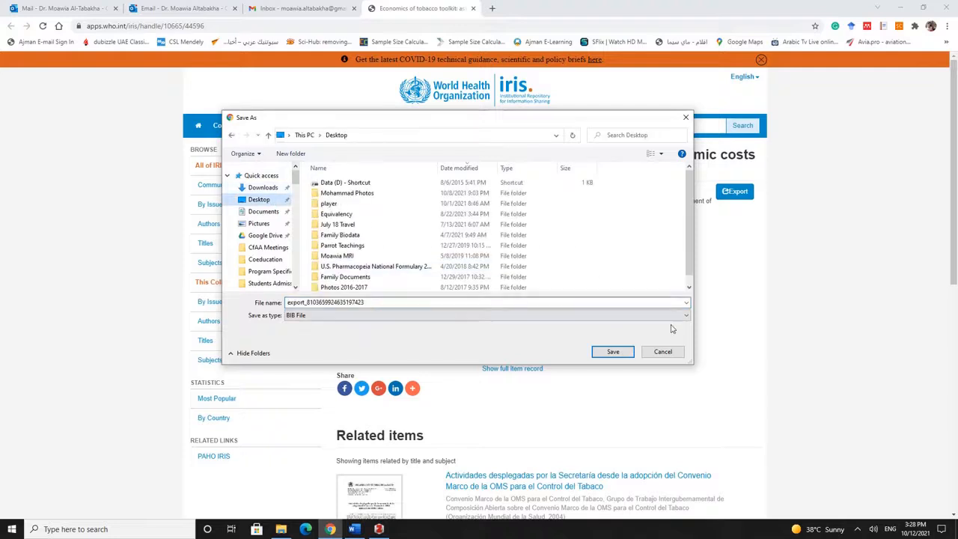
left_click(625, 353)
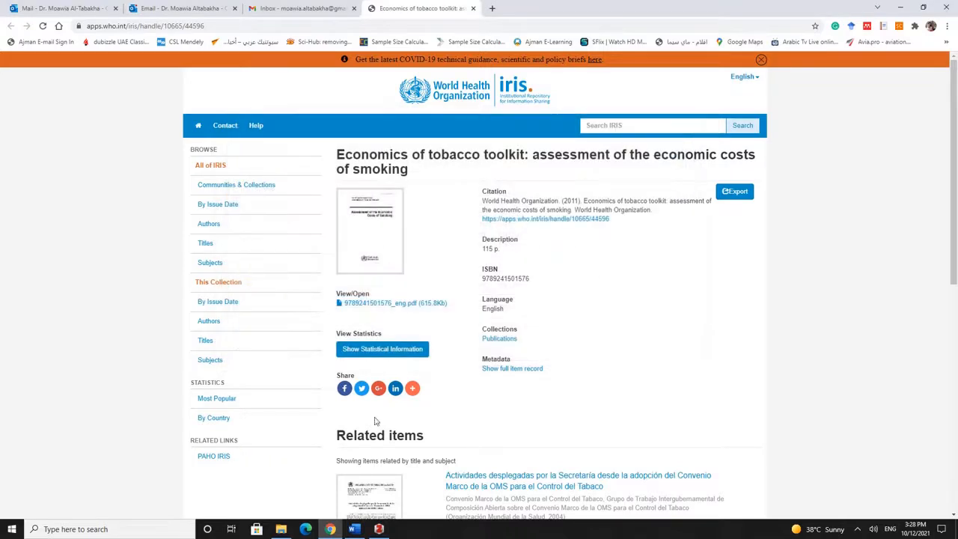
left_click(379, 529)
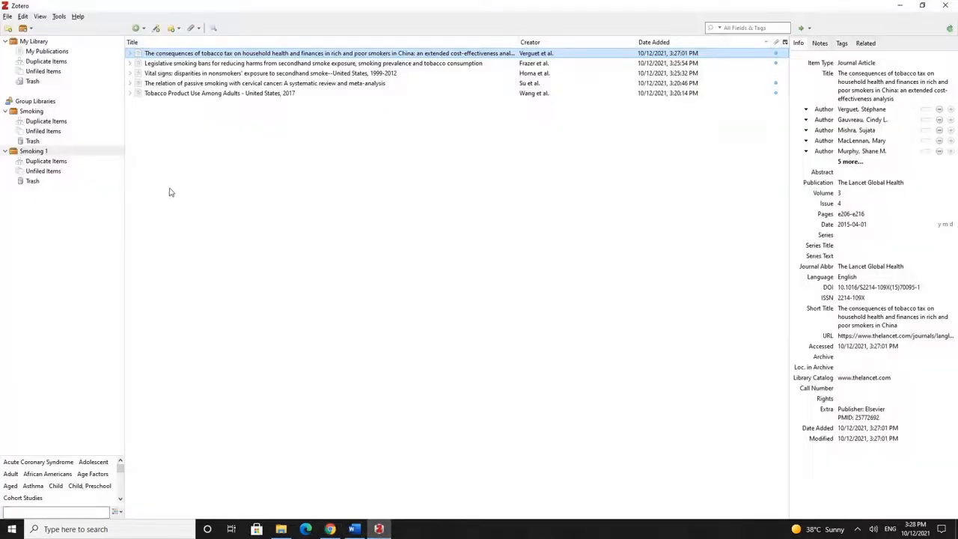
Import the Desktop BibTeX file into Smoking 1 without a new collection and check the toolkit item
left_click(7, 16)
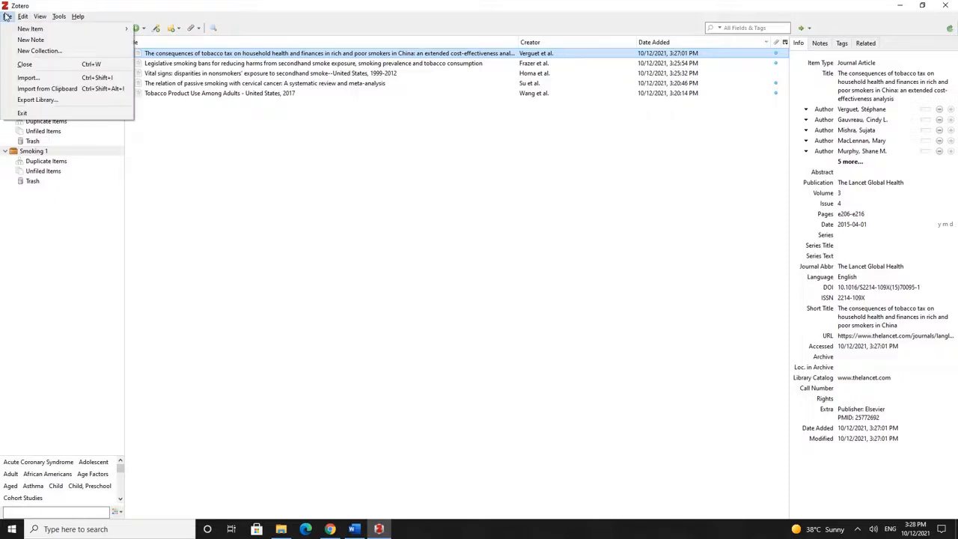
mouse_move(13, 30)
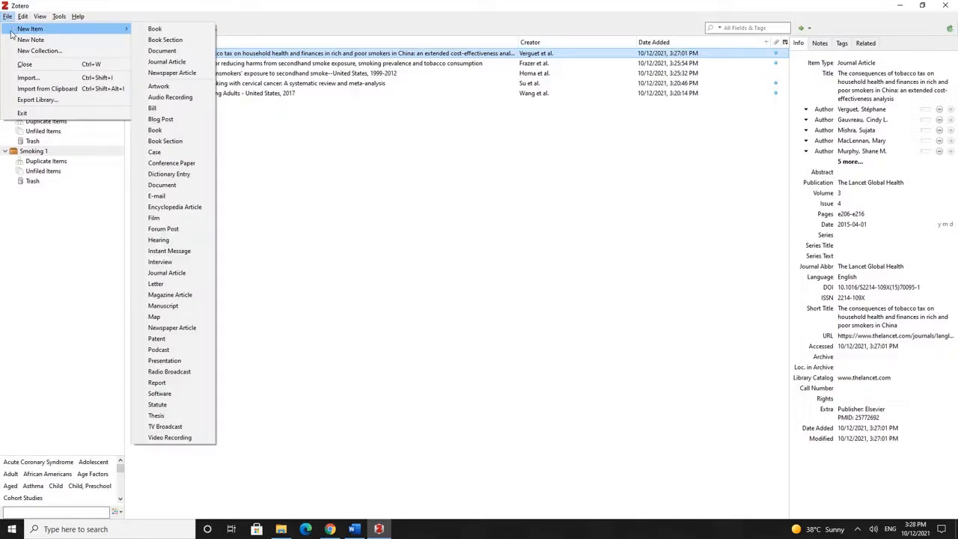
left_click(28, 79)
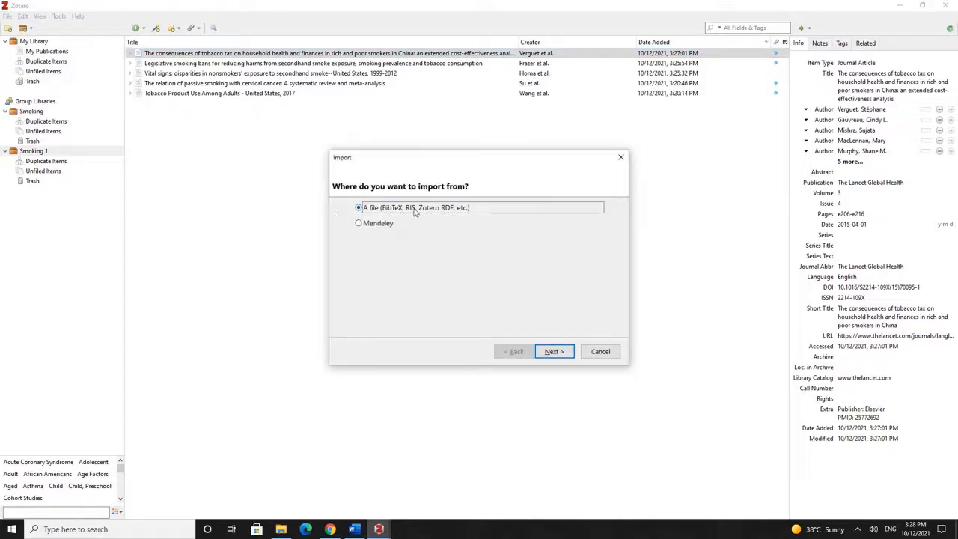
left_click(554, 351)
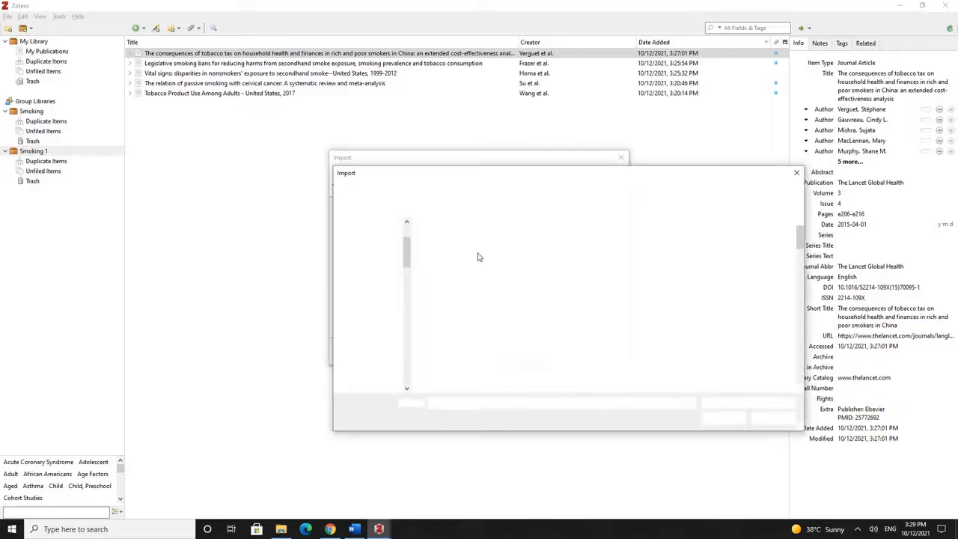
left_click(464, 237)
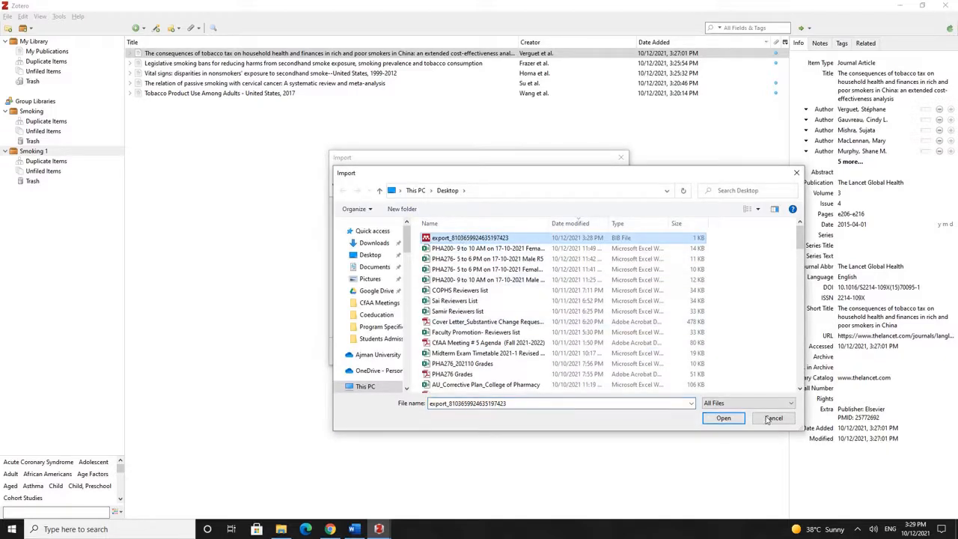
left_click(731, 419)
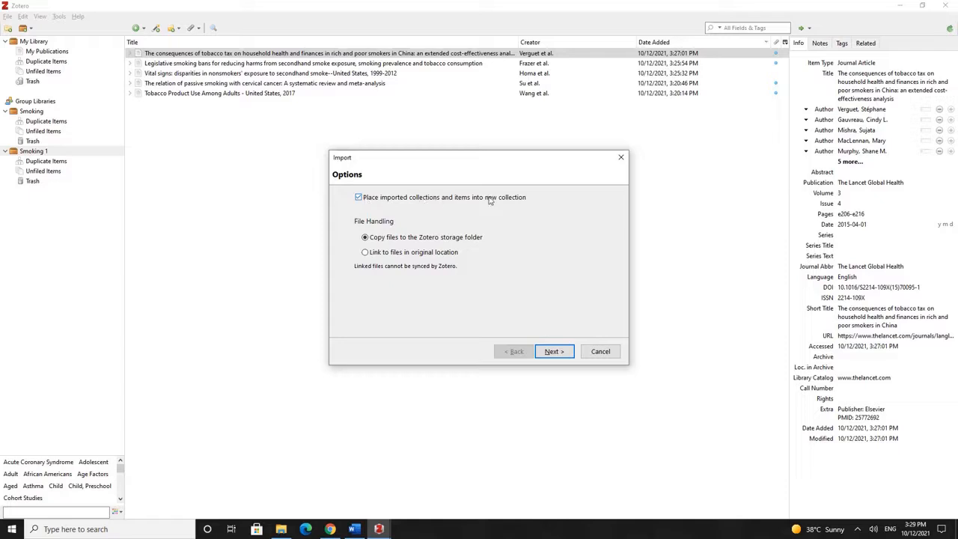
left_click(358, 197)
left_click(553, 351)
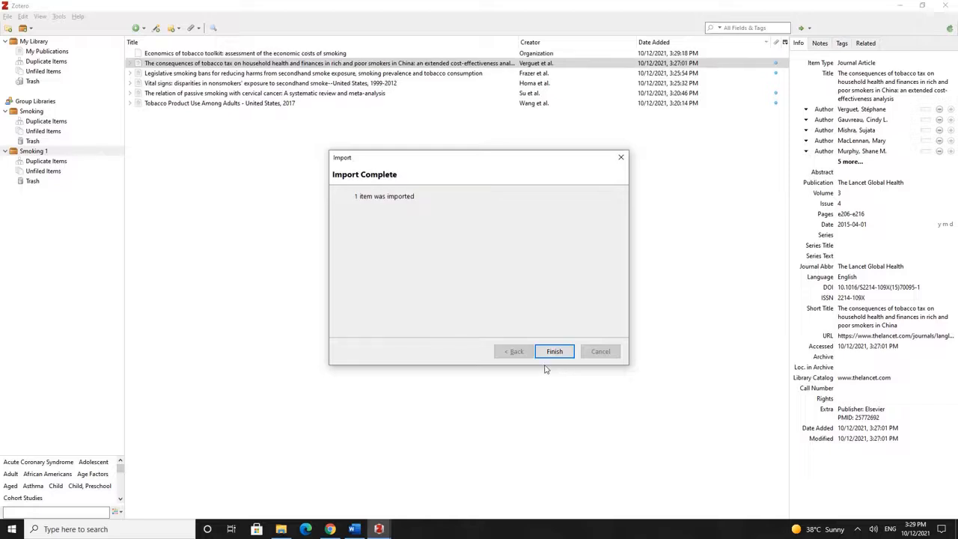
left_click(561, 354)
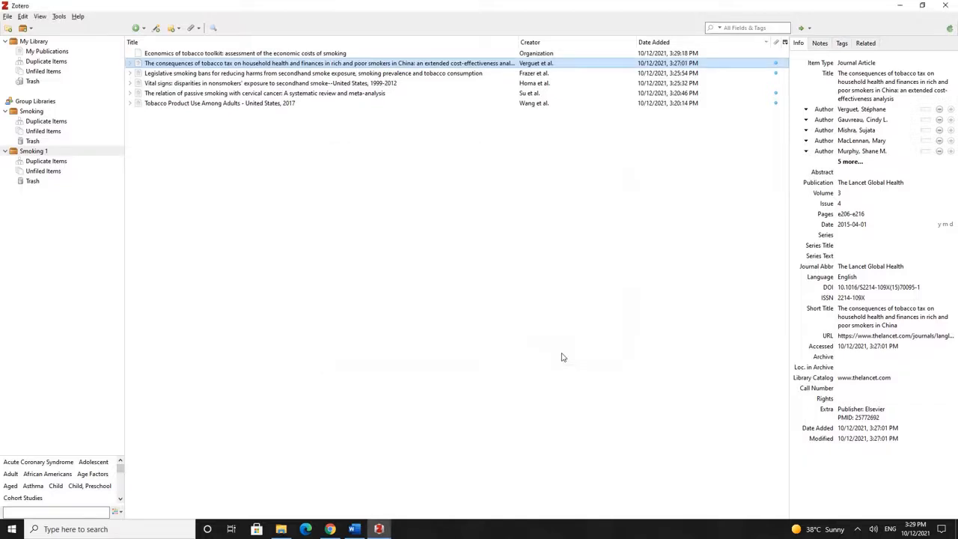
left_click(310, 53)
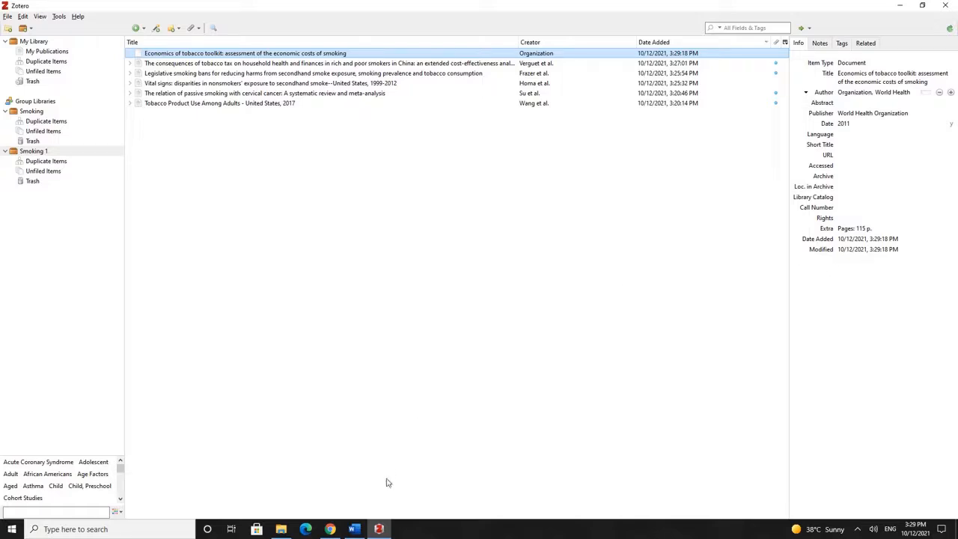
left_click(330, 529)
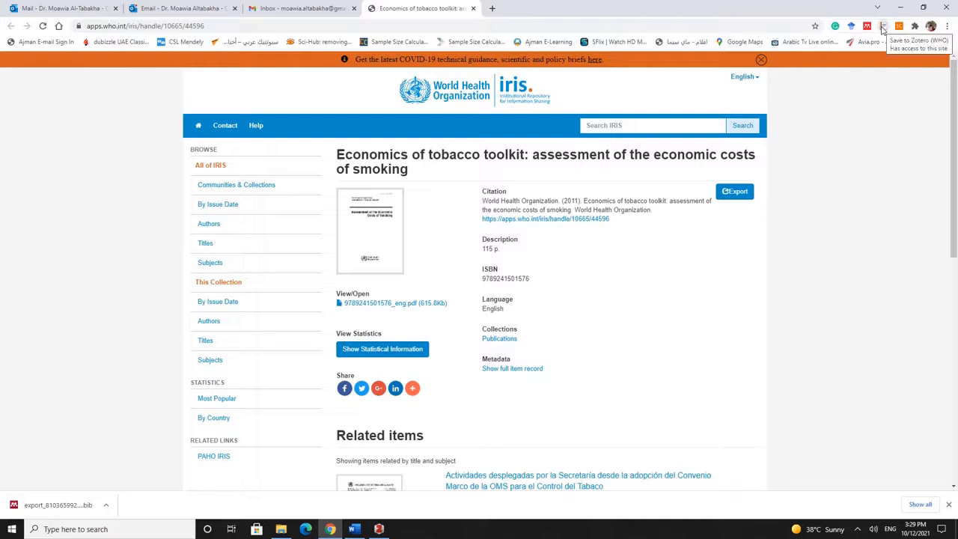
Cite the Economics of tobacco toolkit as (Organization, 2011) after 'direct and indirect costs'
left_click(355, 529)
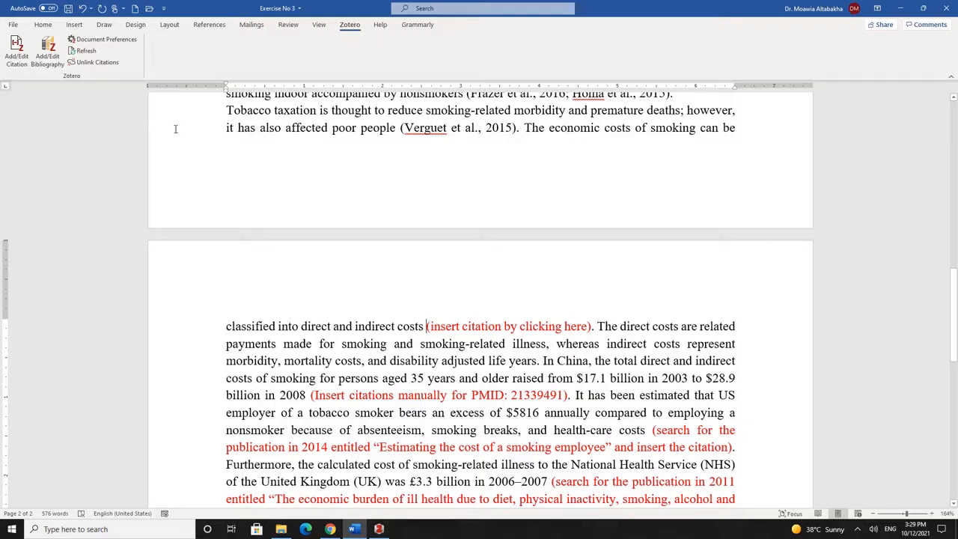
left_click(16, 52)
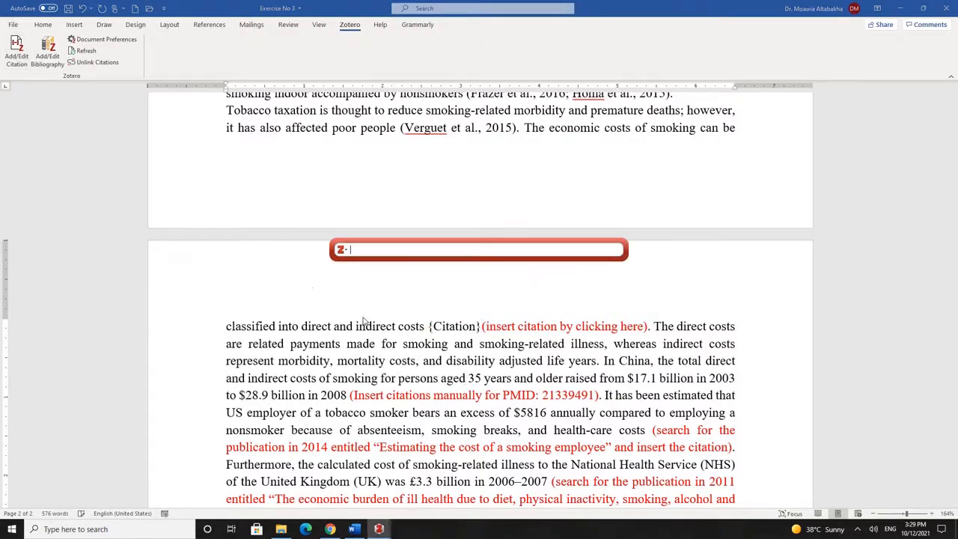
left_click(341, 250)
left_click(360, 273)
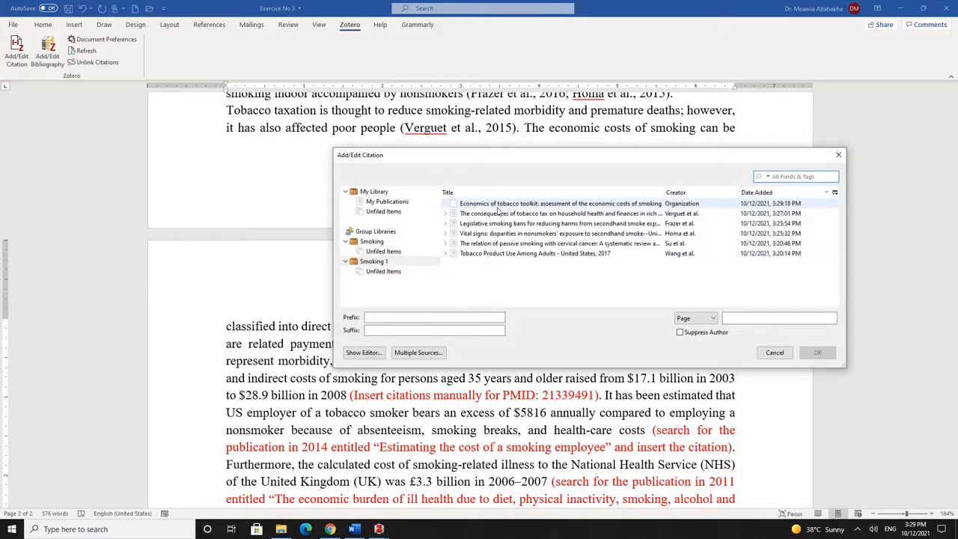
left_click(499, 205)
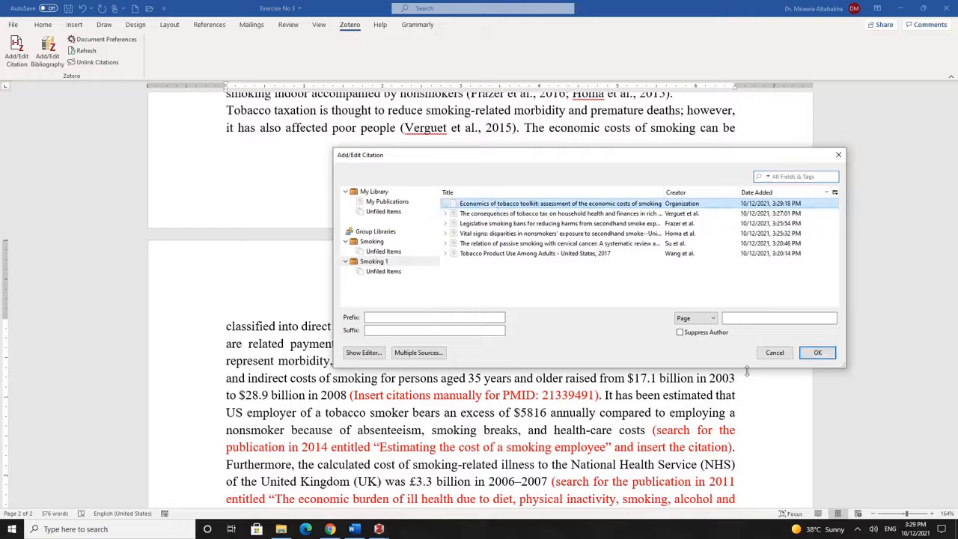
left_click(817, 352)
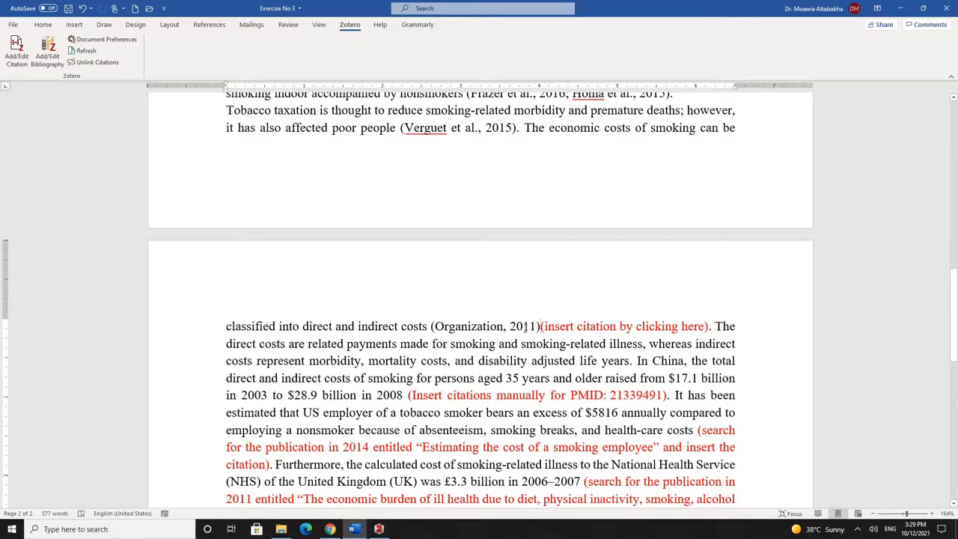
double_click(457, 326)
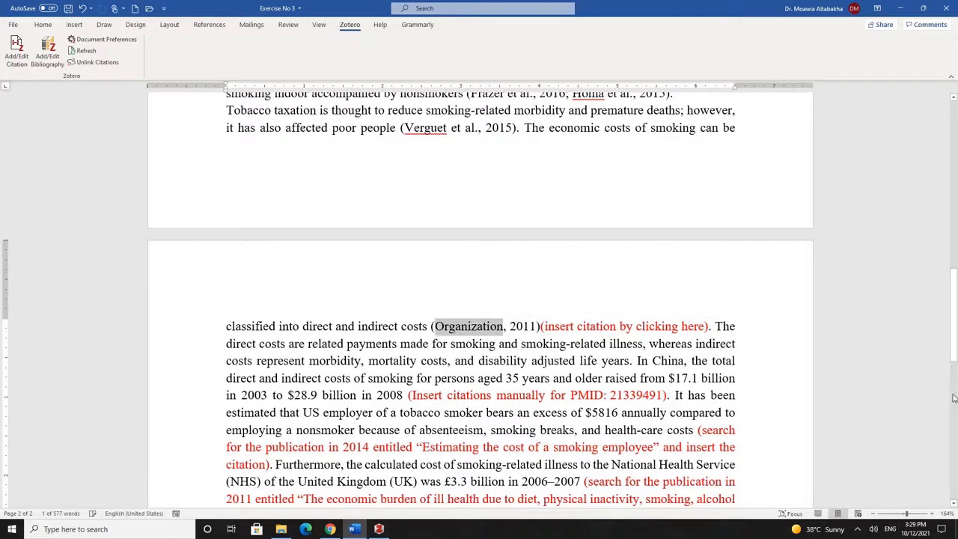
left_click(379, 529)
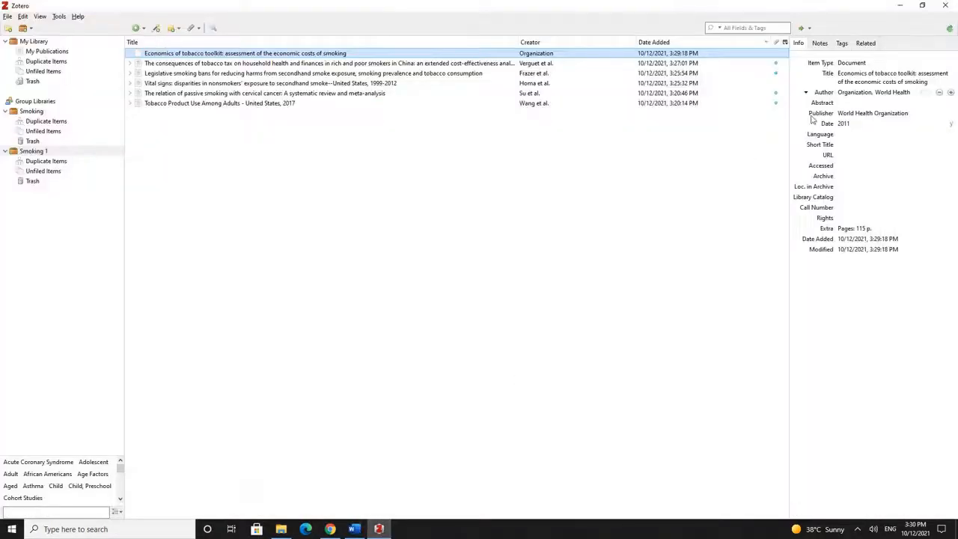
Replace the toolkit's author 'Organization, World Health' with the single-field name 'WHO'
left_click(880, 93)
left_click(861, 92)
left_click(926, 92)
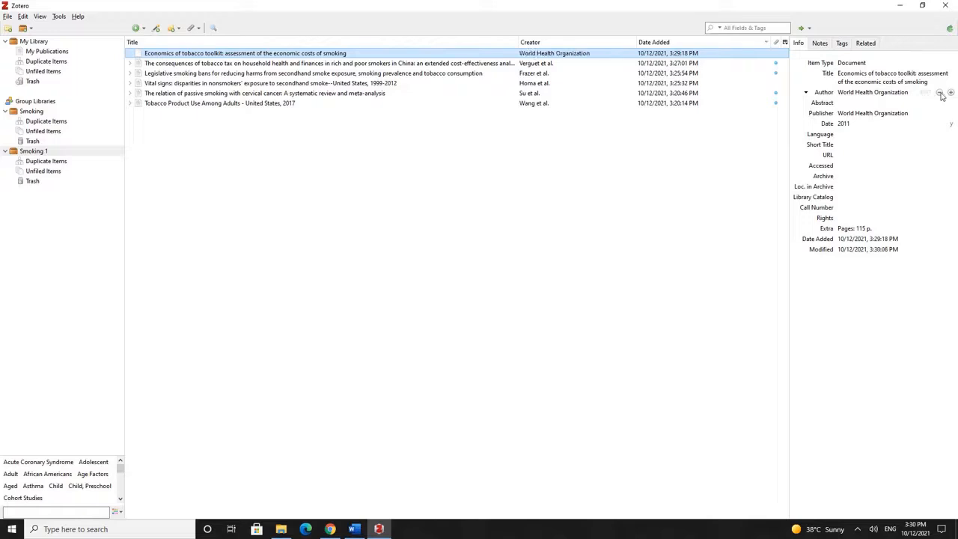
left_click(940, 92)
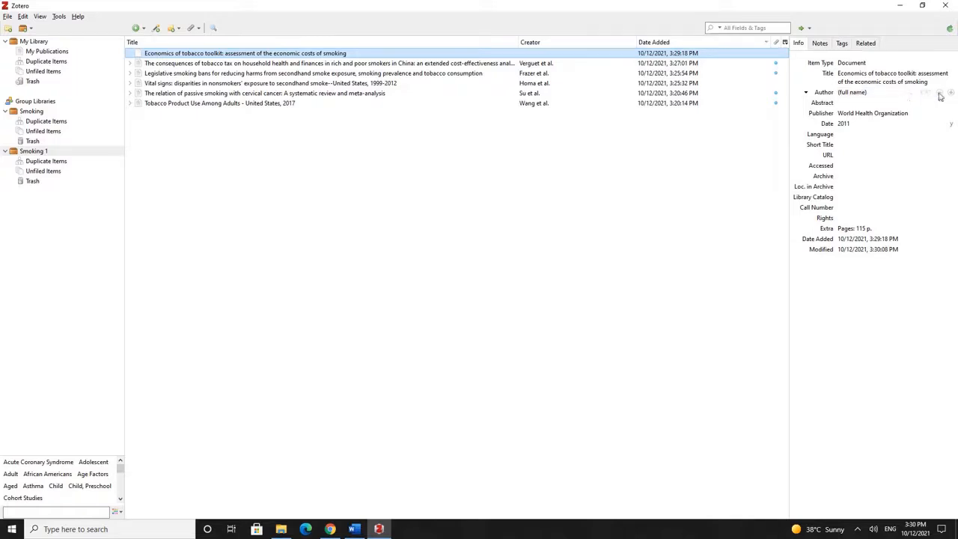
left_click(882, 94)
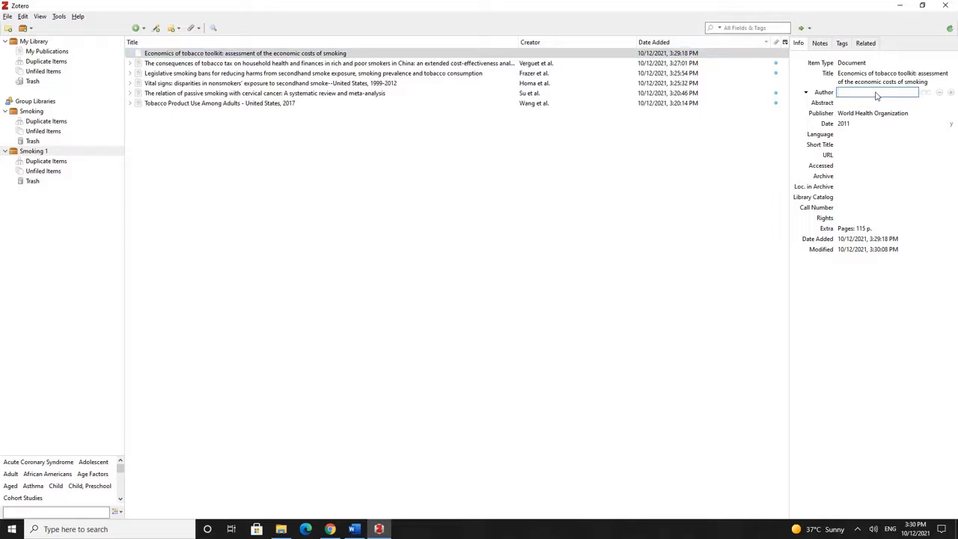
type("WHO")
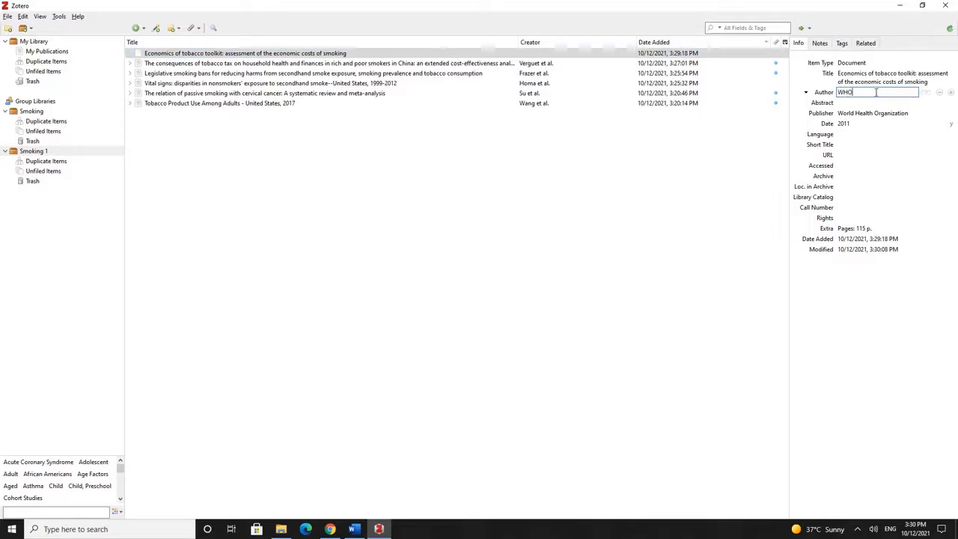
key("Return")
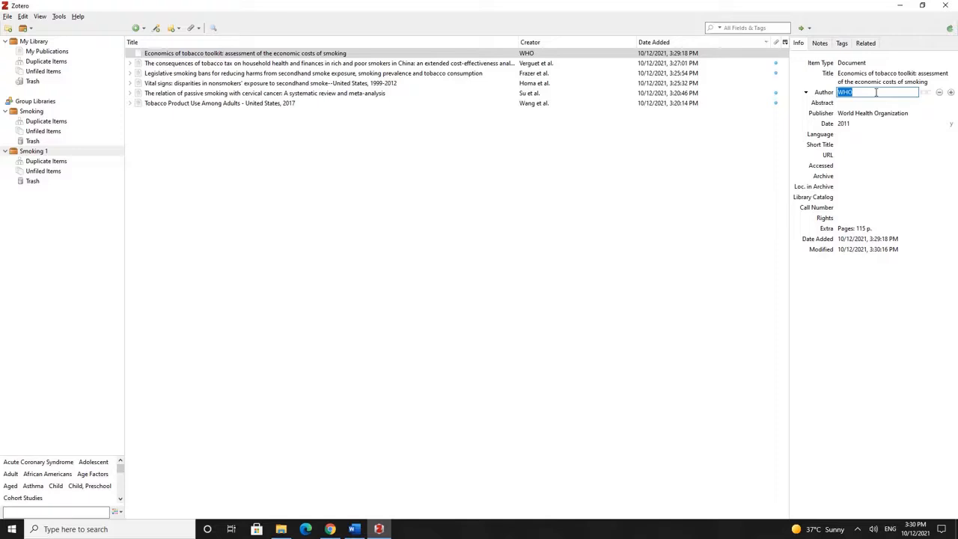
left_click(470, 276)
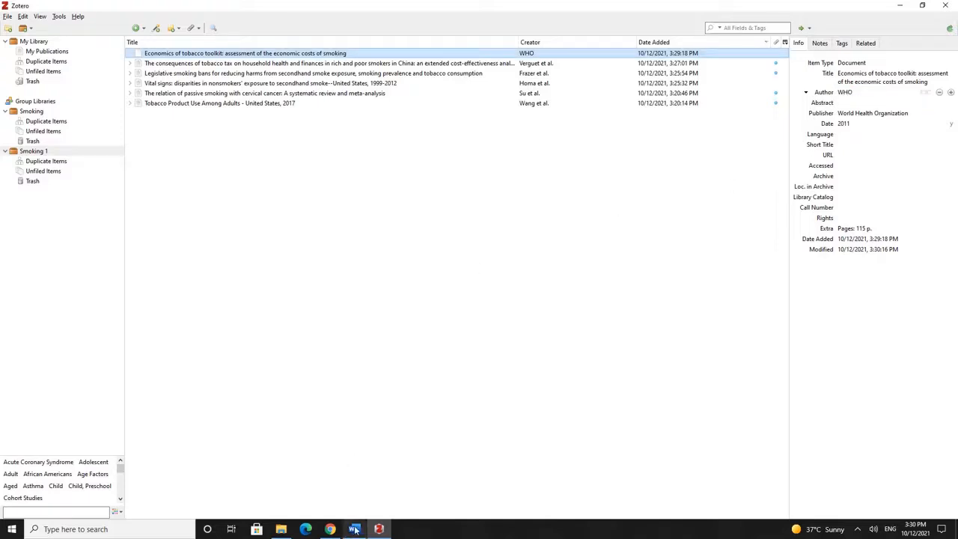
left_click(355, 530)
Refresh the citation to (WHO, 2011), delete the red placeholder and extra space, then select PMID 21339491
left_click(409, 331)
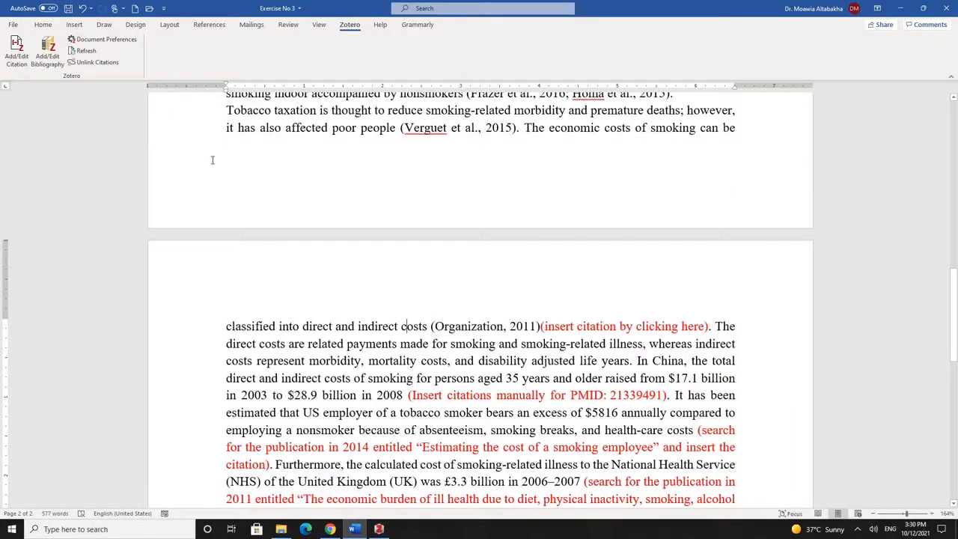
left_click(84, 50)
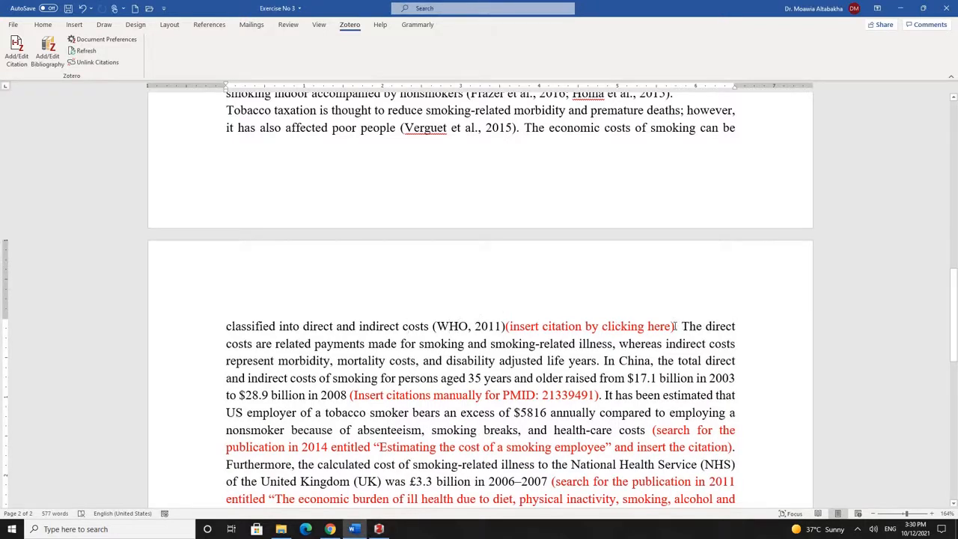
left_click_drag(676, 326, 510, 326)
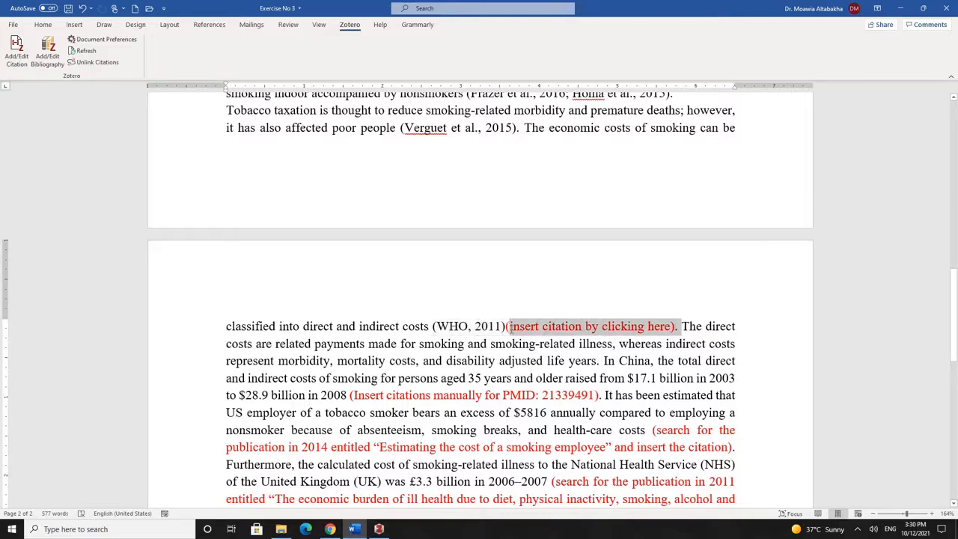
key("Delete")
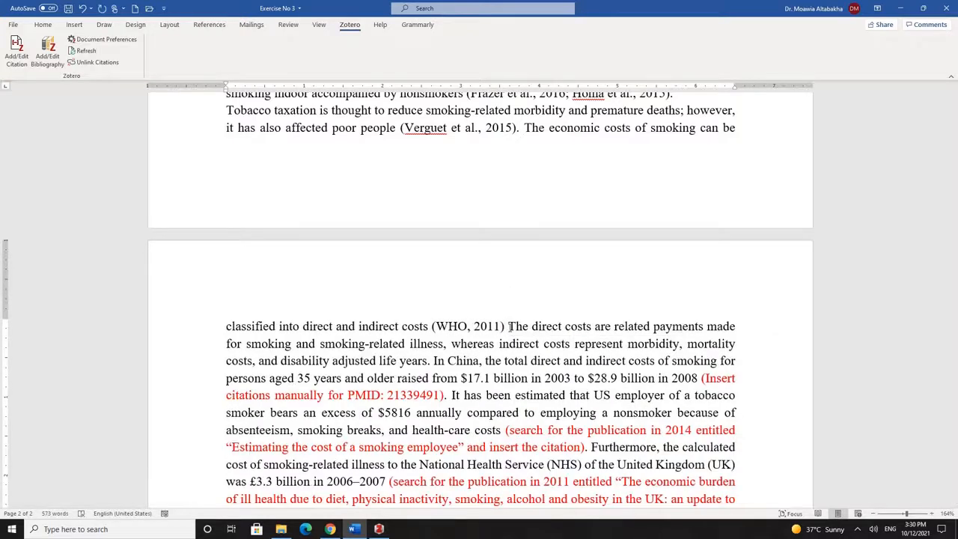
key("BackSpace")
scroll(597, 265, "down", 5)
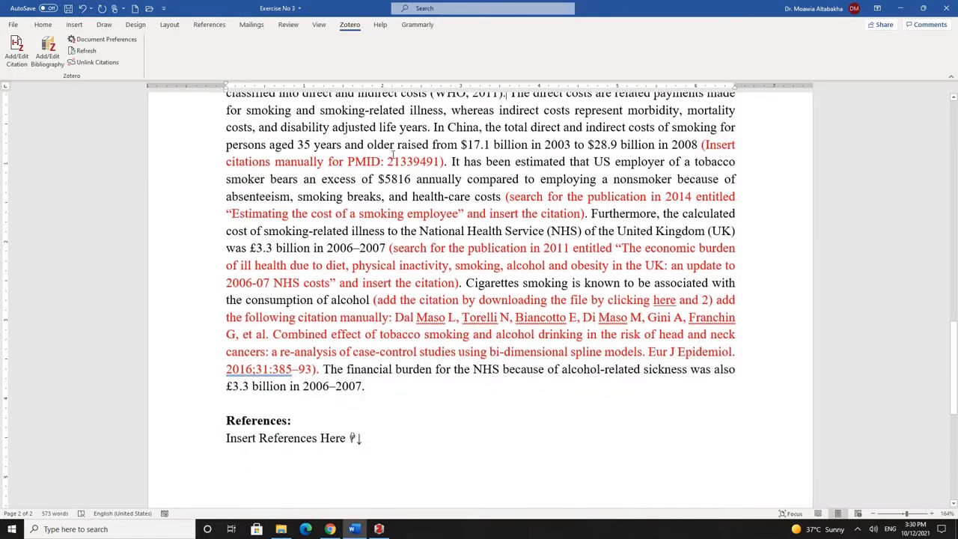
double_click(405, 159)
key("ctrl+c")
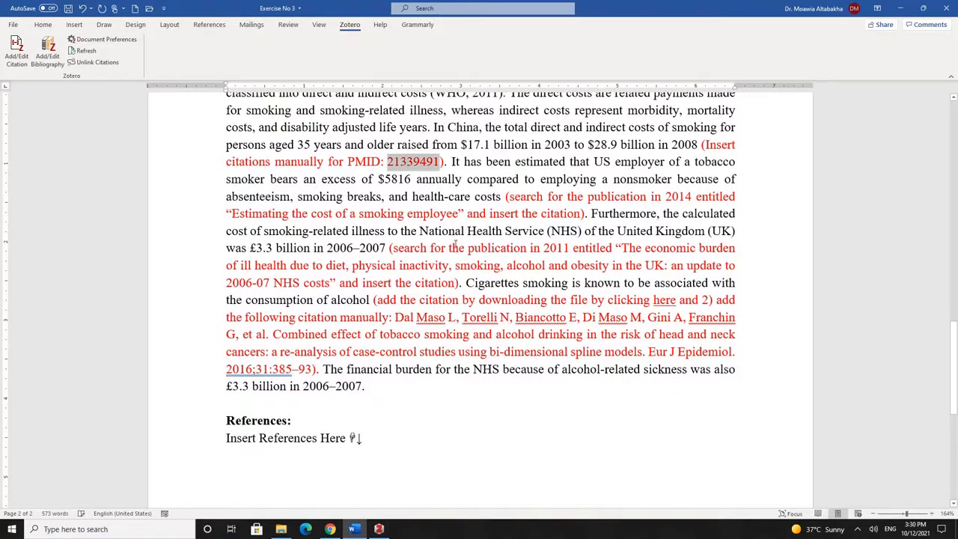
Add Yang et al.'s China smoking-costs article to Smoking 1 by its PMID, 21339491
left_click(378, 529)
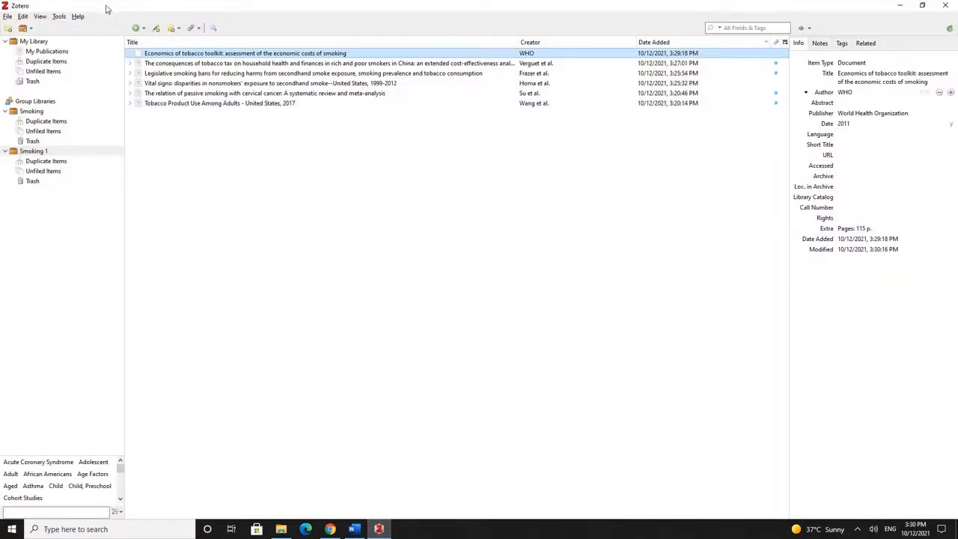
left_click(155, 28)
key("ctrl+v")
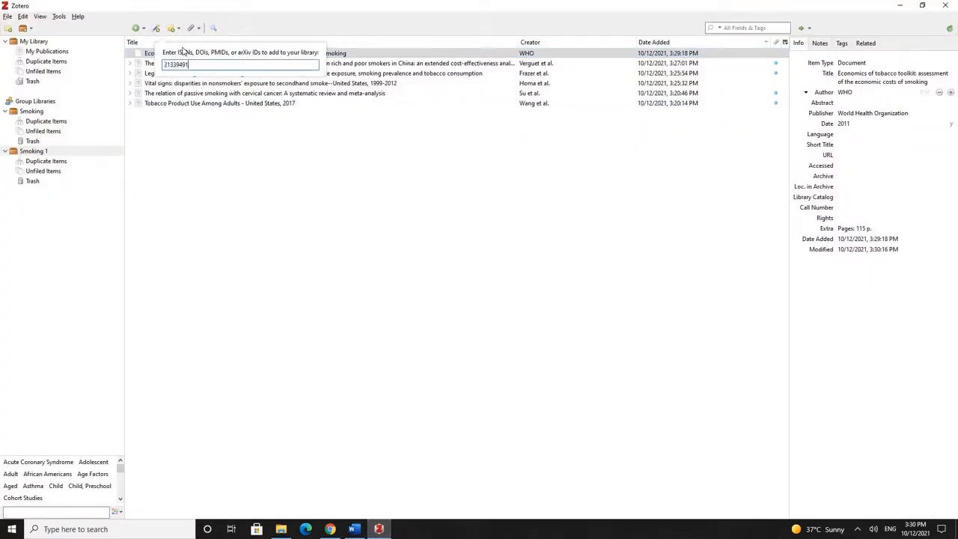
key("Return")
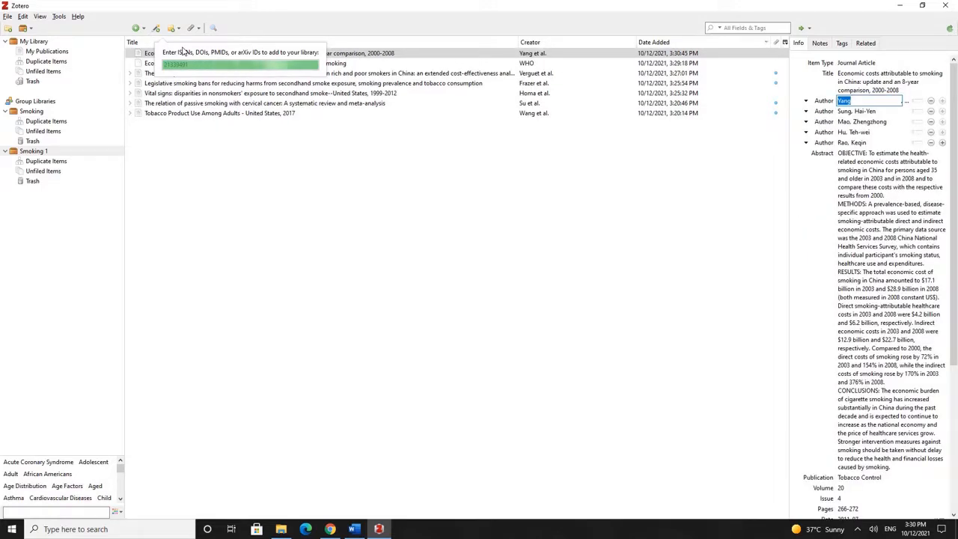
left_click(356, 527)
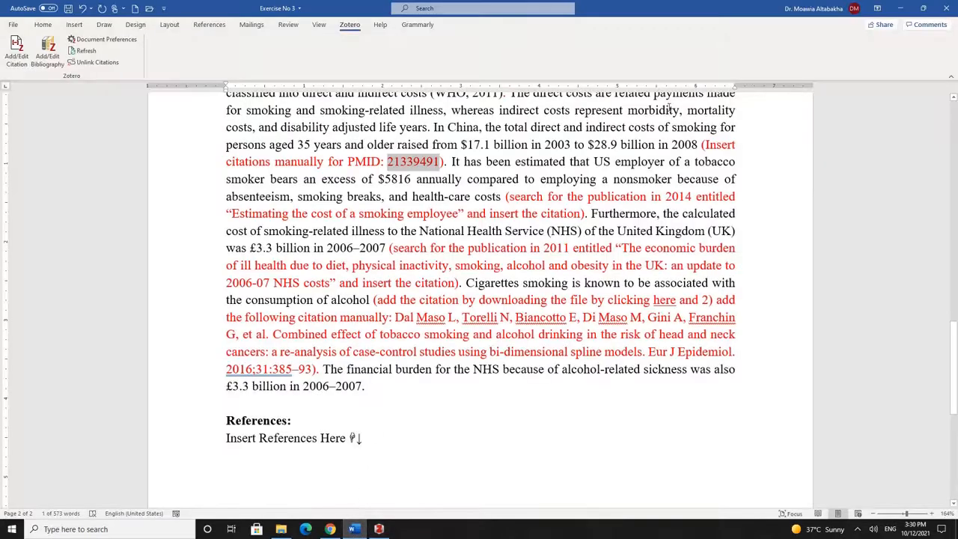
Insert a Zotero citation to the Yang et al. article right after 2008 using Classic View
left_click(700, 145)
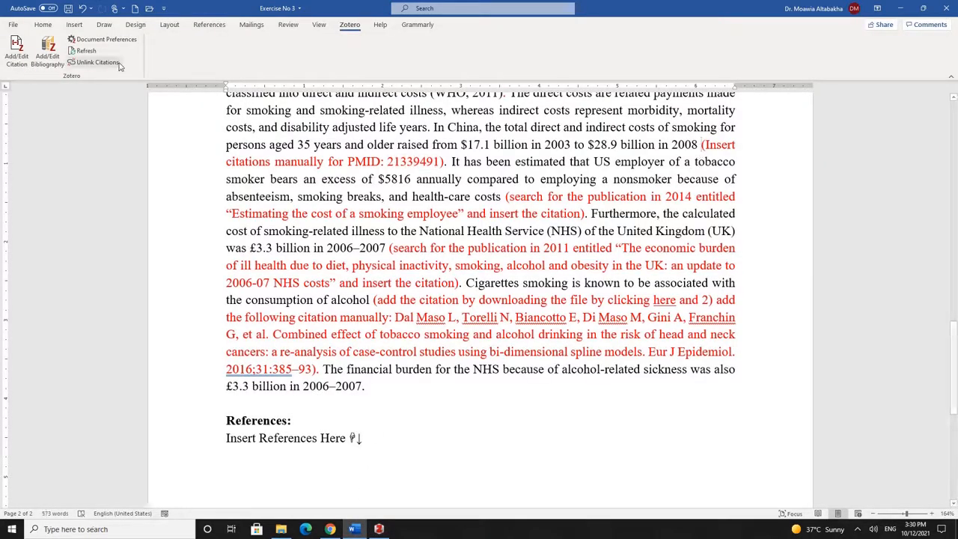
left_click(16, 60)
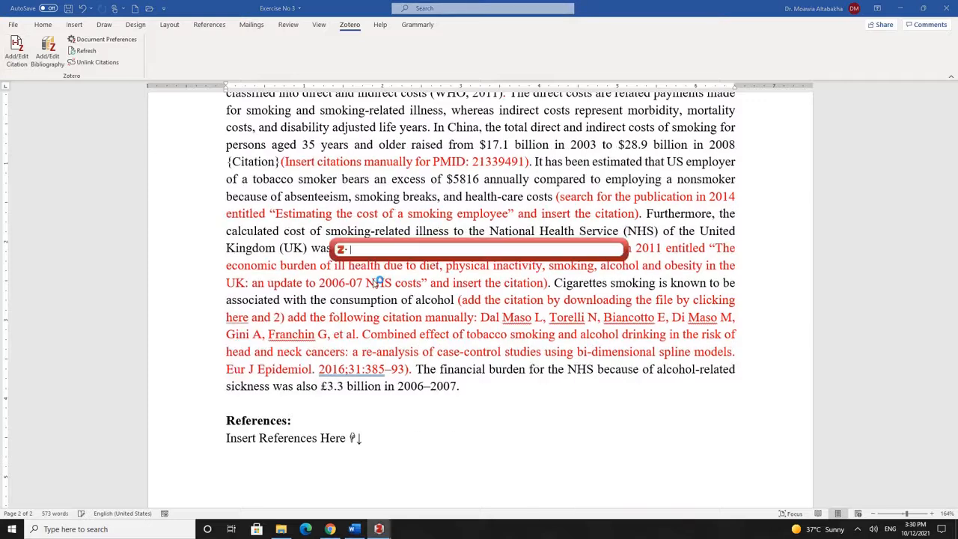
left_click(342, 250)
left_click(359, 273)
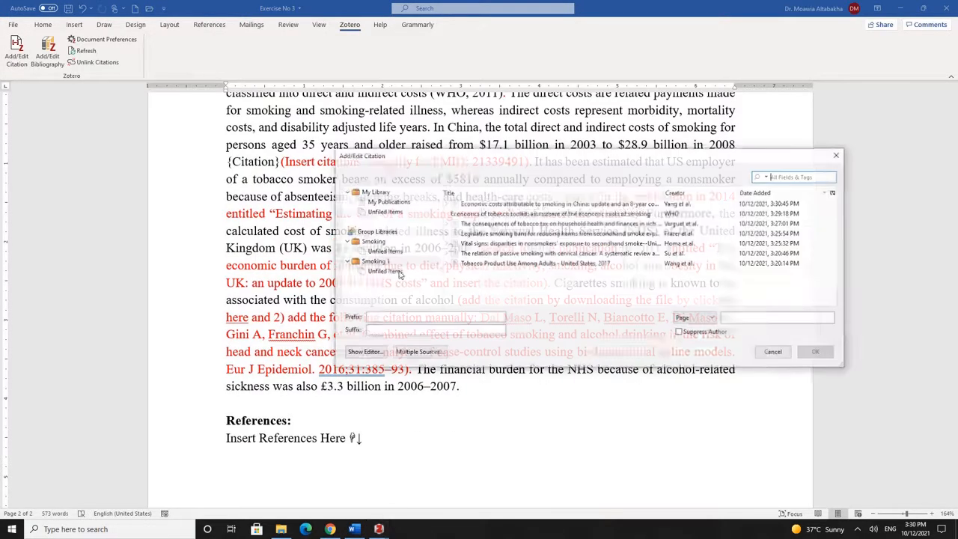
left_click(490, 203)
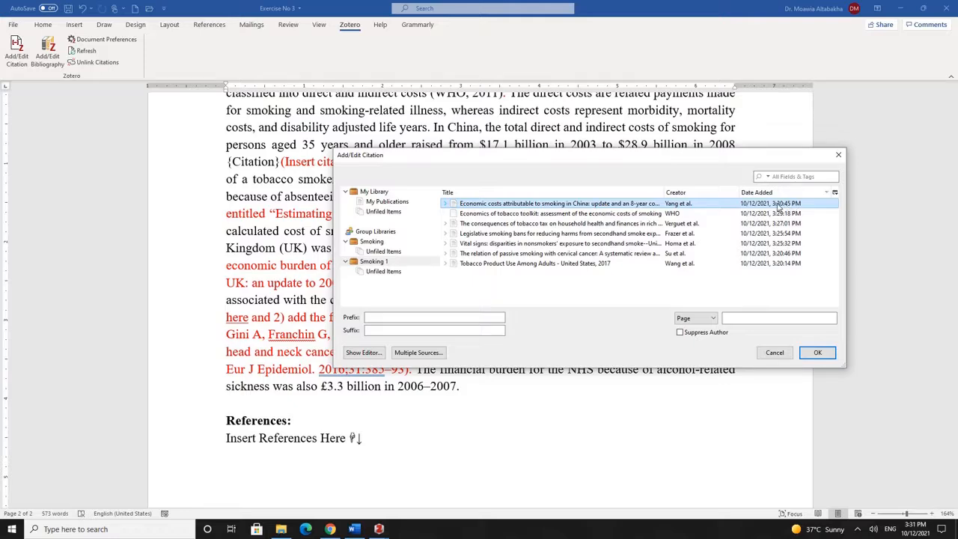
left_click(824, 351)
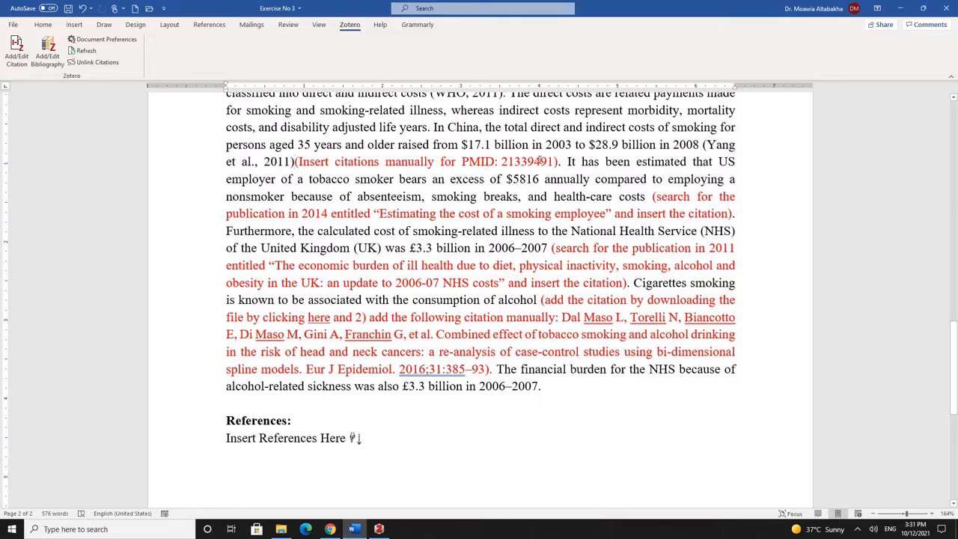
Replace the red PMID instruction with a period, then select the title 'Estimating the cost of a smoking employee'
left_click_drag(556, 162, 304, 165)
key("Delete")
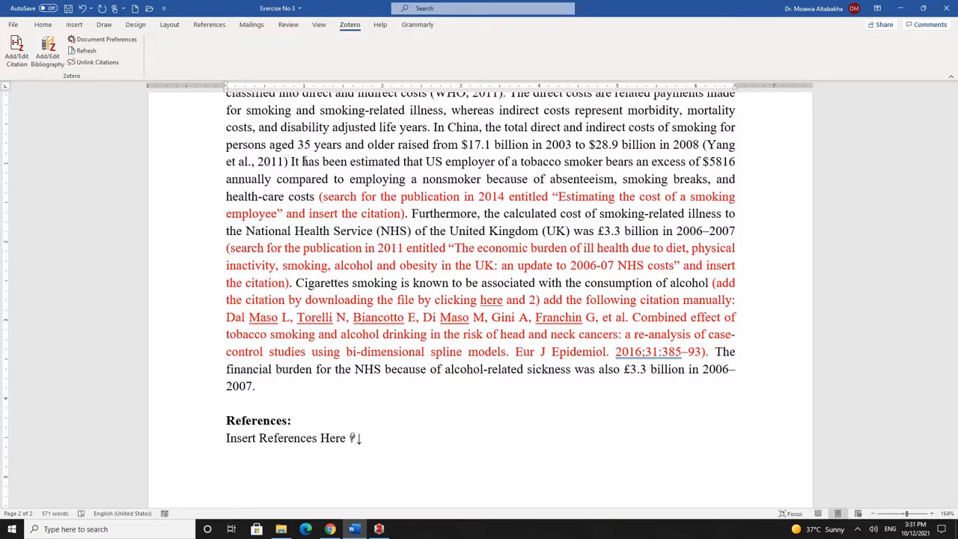
type(".")
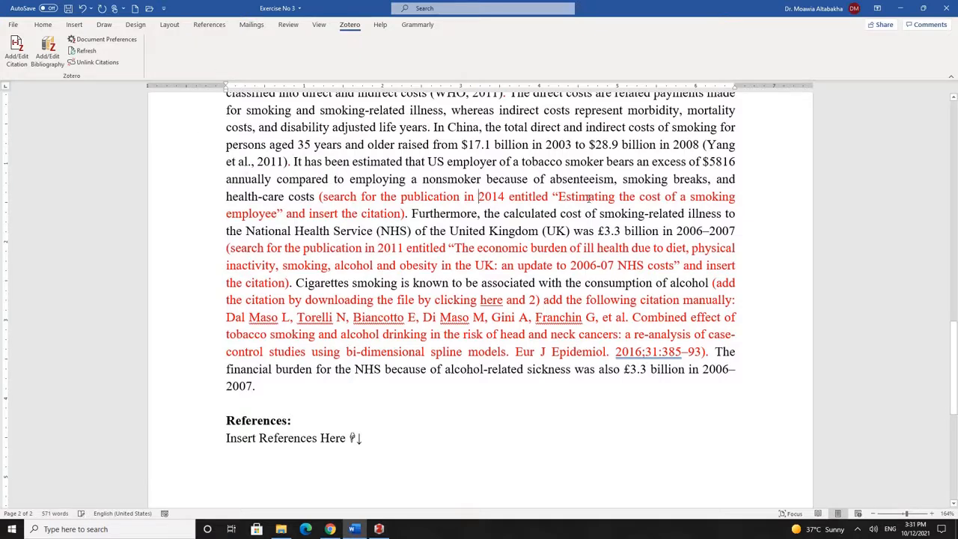
left_click_drag(559, 196, 277, 217)
key("ctrl+c")
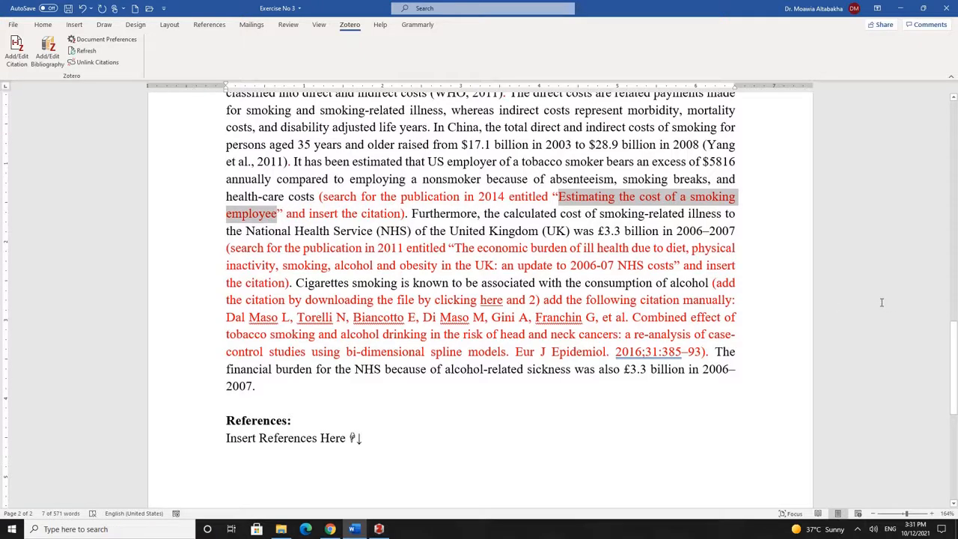
Google 'Estimating the cost of a smoking employee' and take PMID 23733918 from its PubMed record
left_click(330, 529)
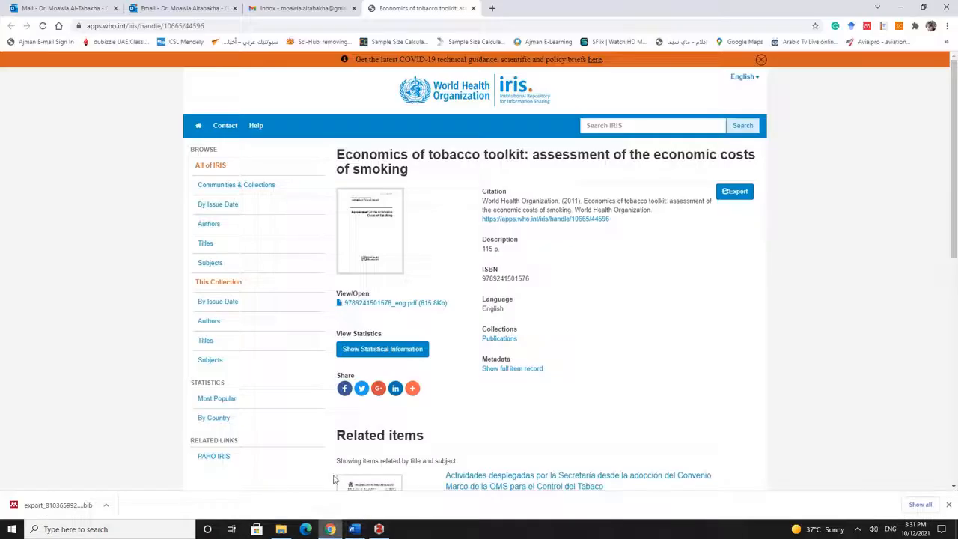
left_click(48, 43)
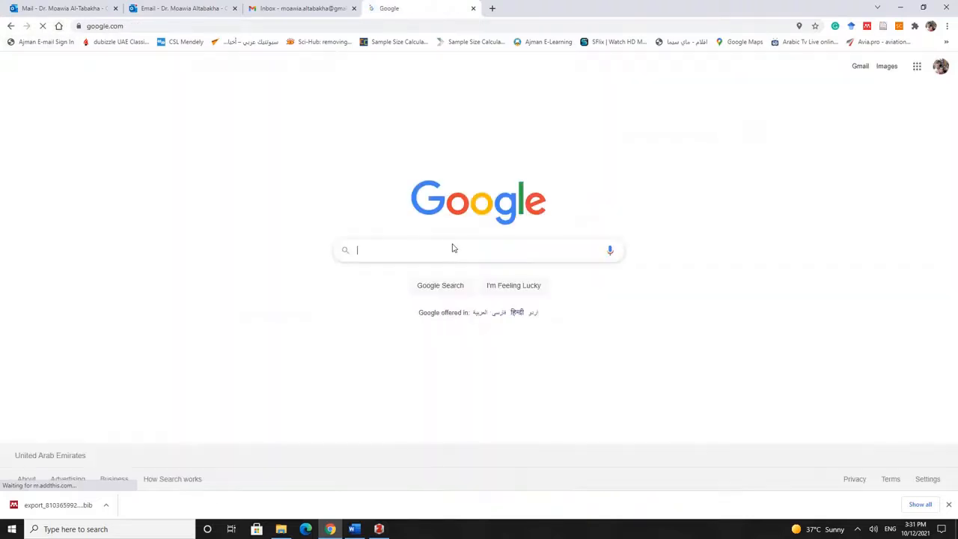
key("ctrl+v")
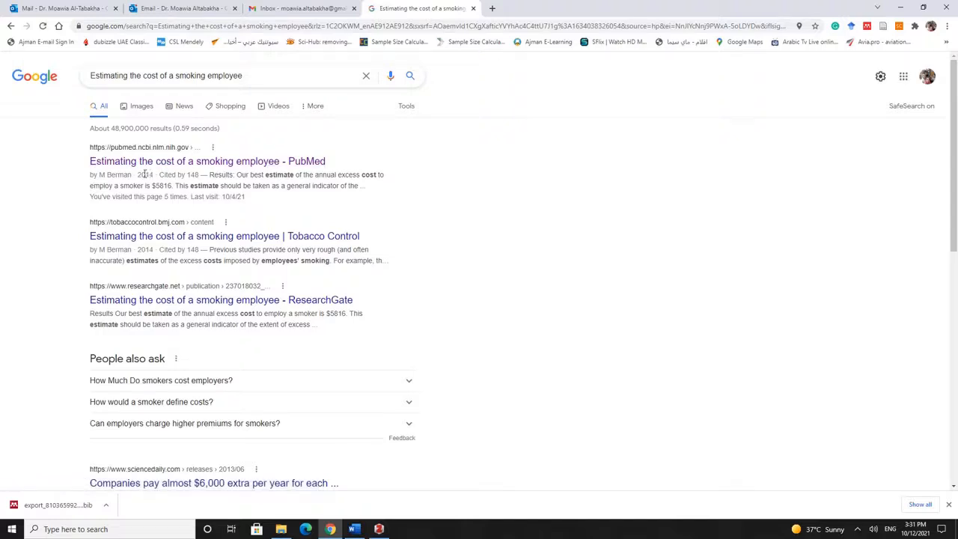
double_click(144, 175)
left_click(187, 162)
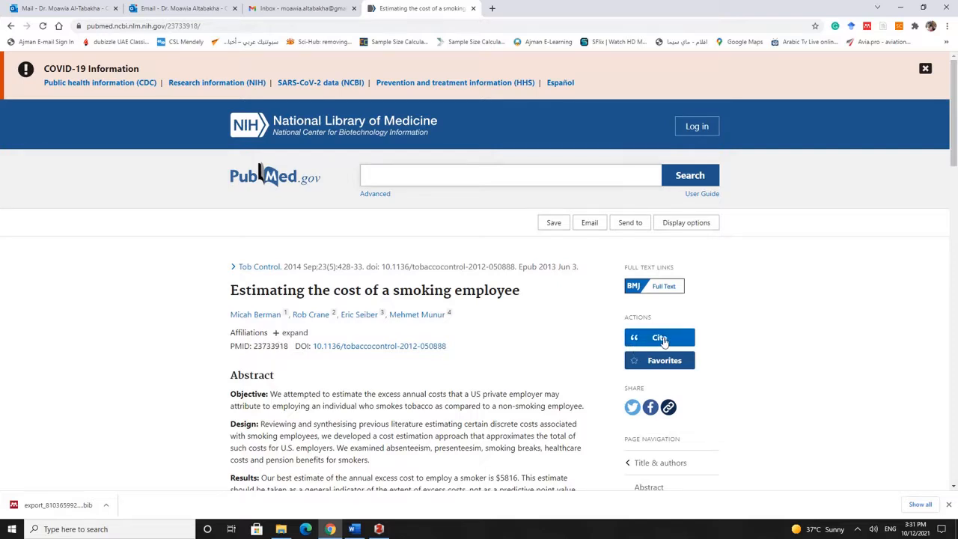
double_click(271, 346)
key("ctrl+c")
left_click(354, 529)
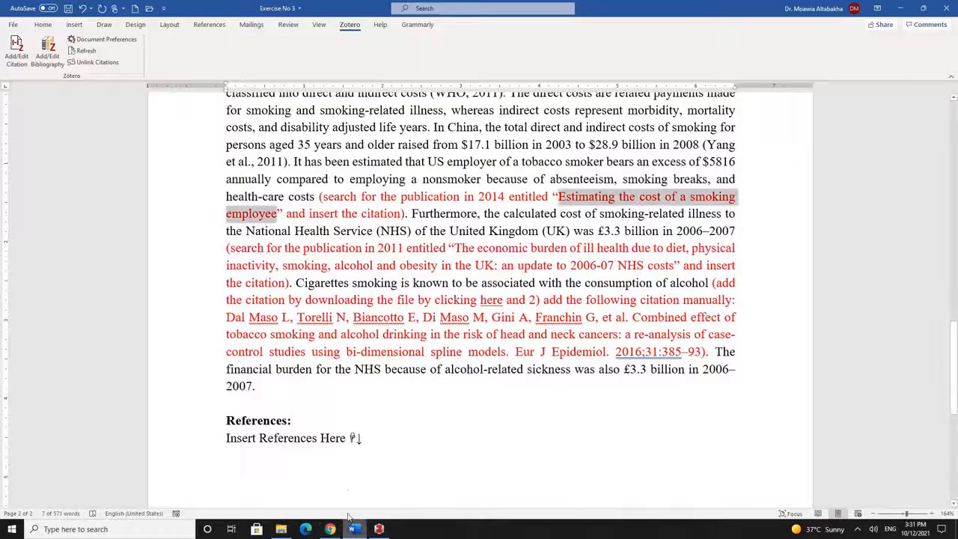
Put the cursor before the red 2014 instruction and add PMID 23733918 (Berman et al.) to Smoking 1
left_click(318, 196)
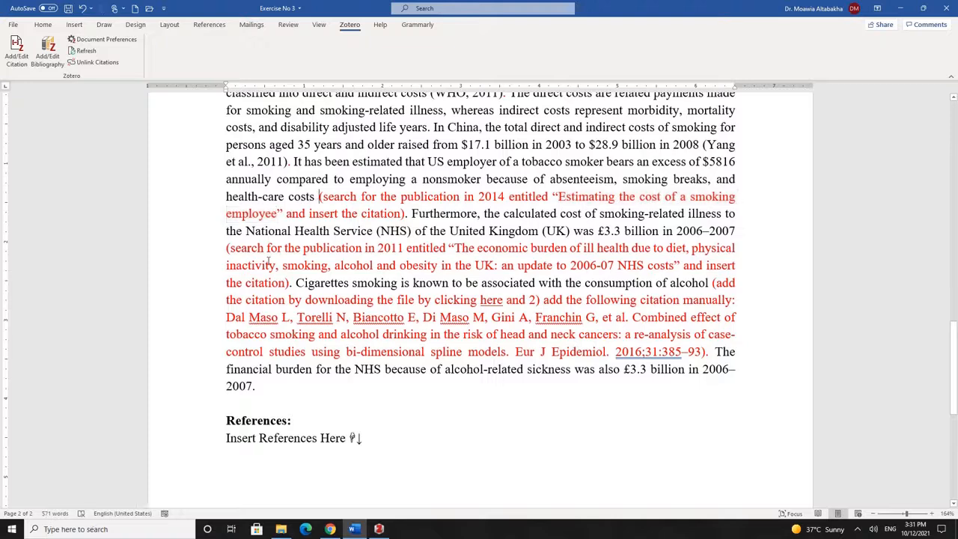
left_click(379, 529)
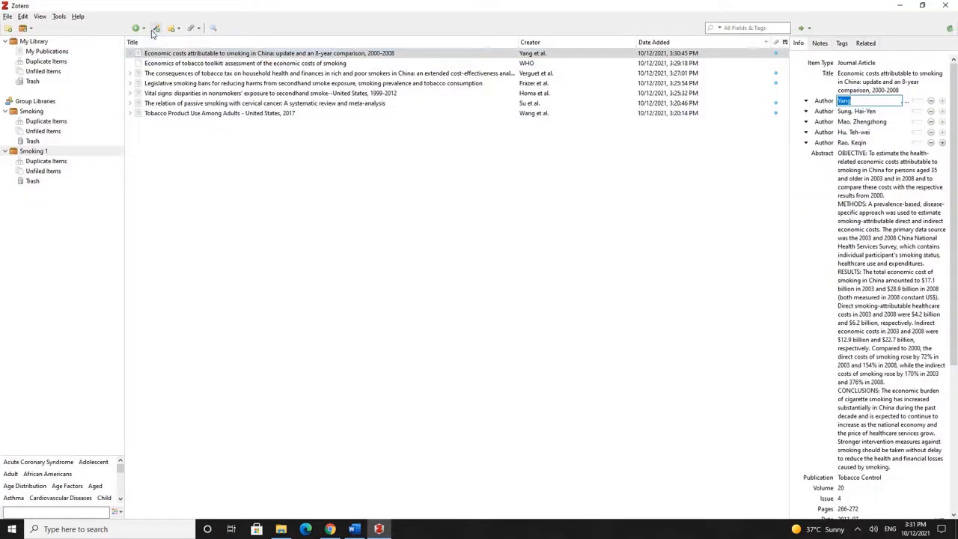
left_click(156, 28)
key("ctrl+v")
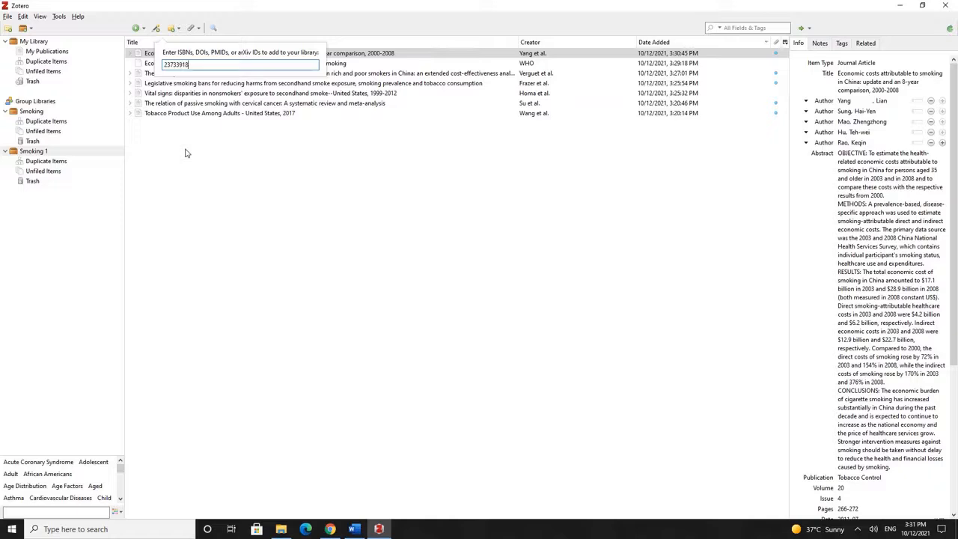
key("Return")
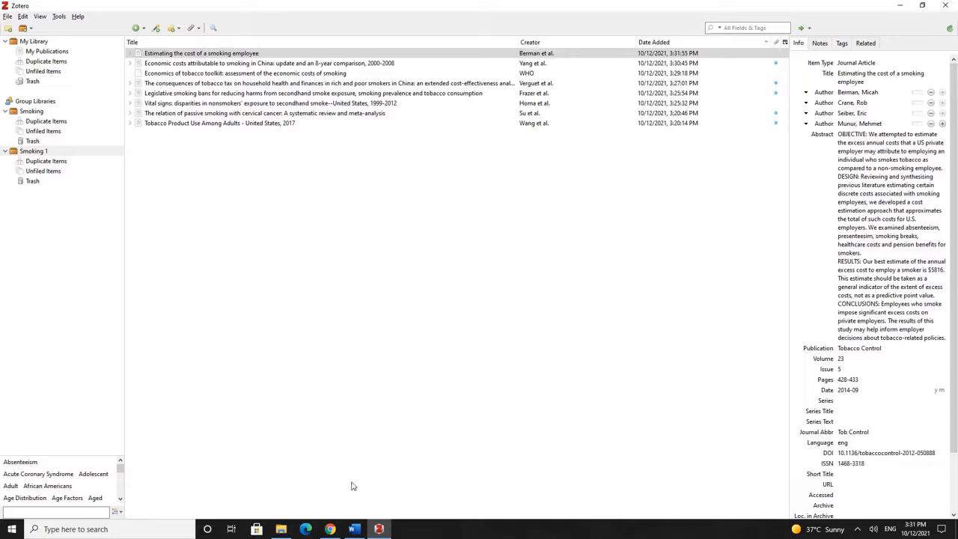
left_click(354, 529)
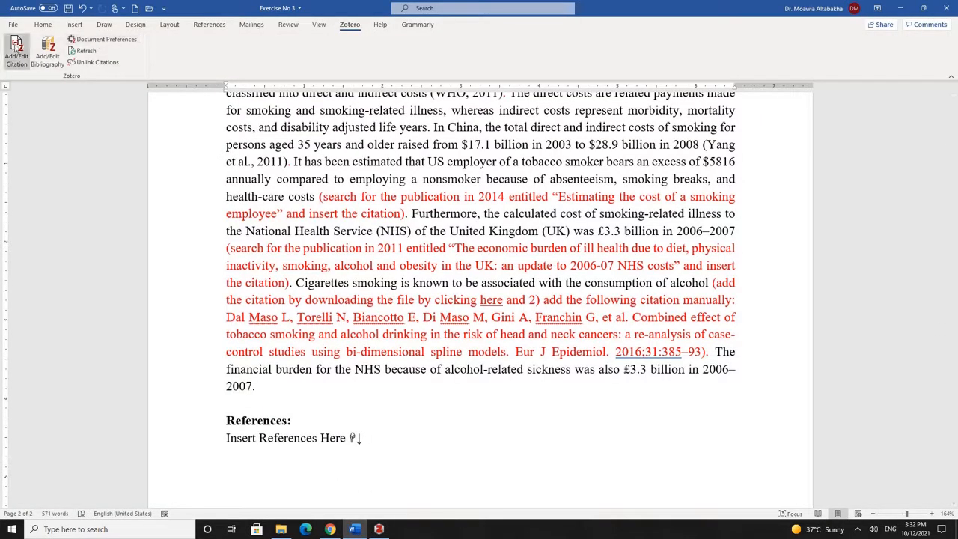
Insert a Zotero citation to the Berman et al. smoking-employee article through Classic View
left_click(17, 49)
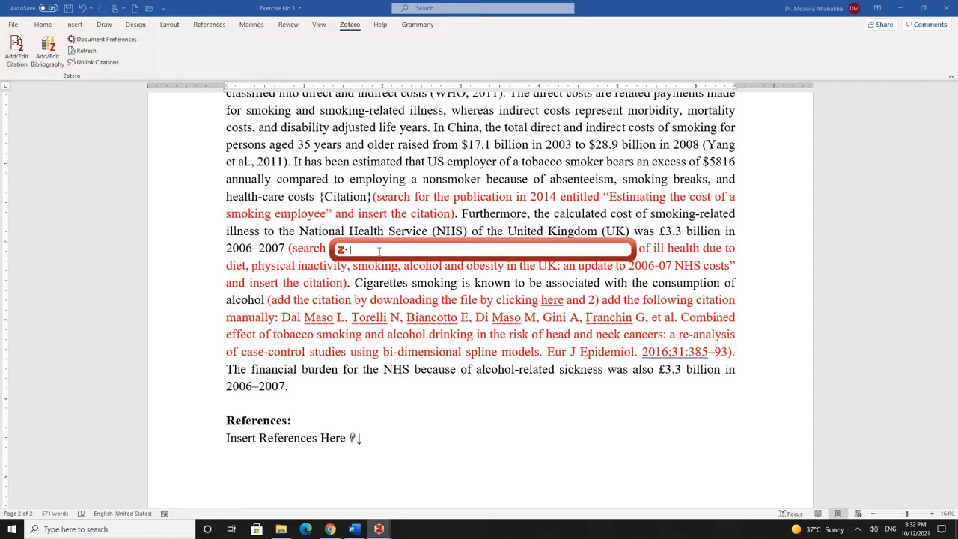
left_click(346, 251)
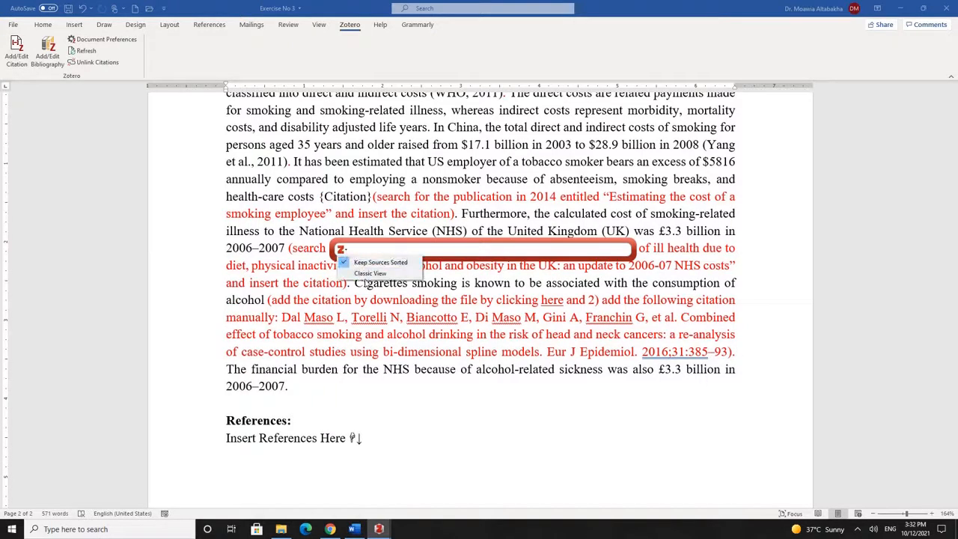
left_click(369, 276)
left_click(494, 208)
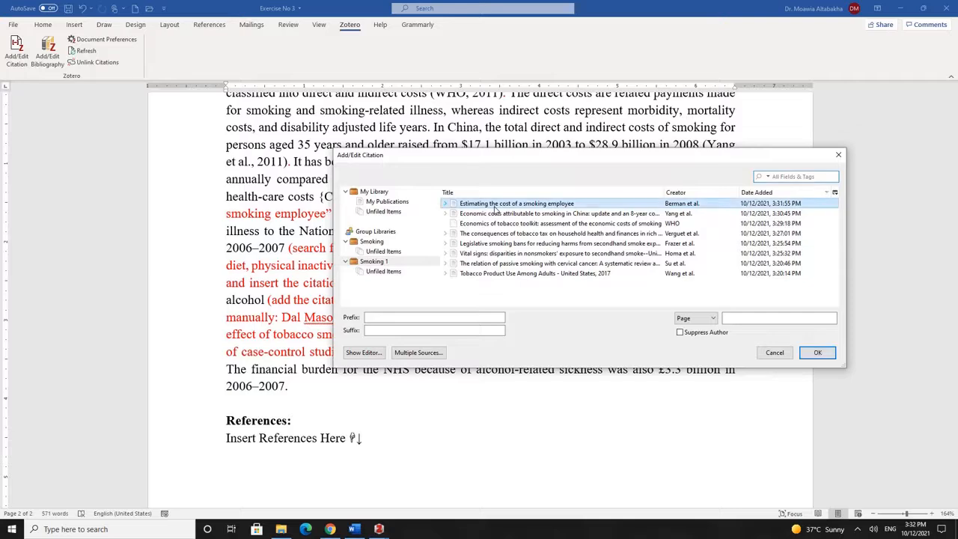
left_click(820, 354)
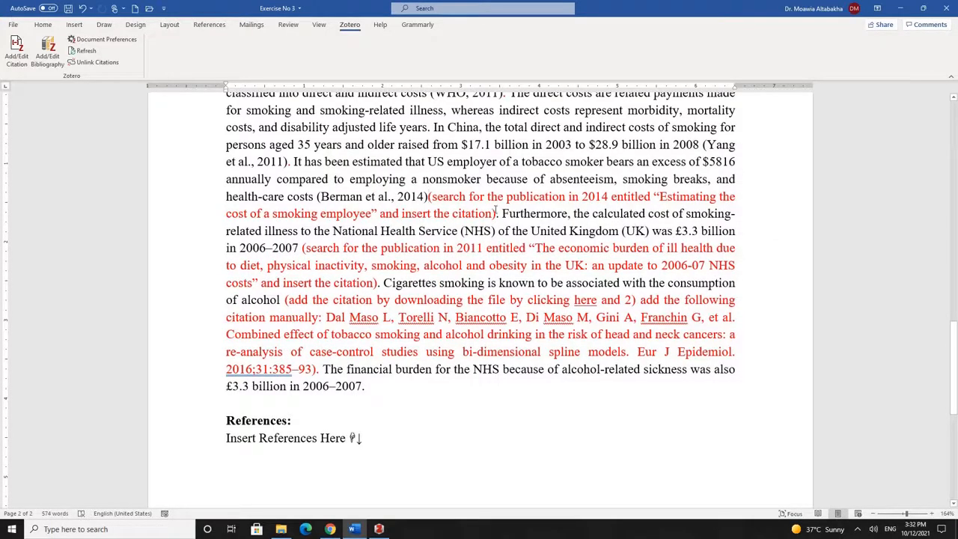
Replace the red 2014 search instruction with a period
left_click_drag(496, 209, 442, 201)
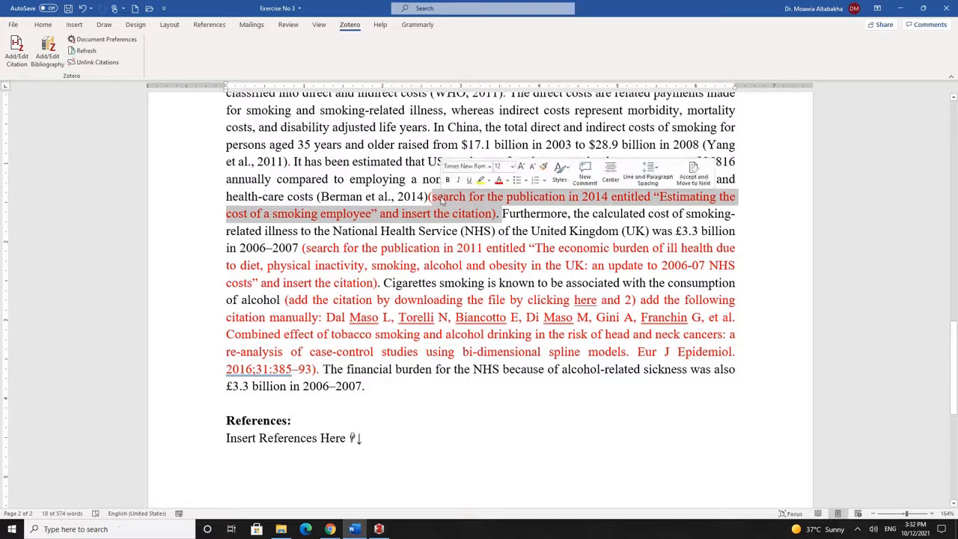
key("Delete")
type(". Furthermore,")
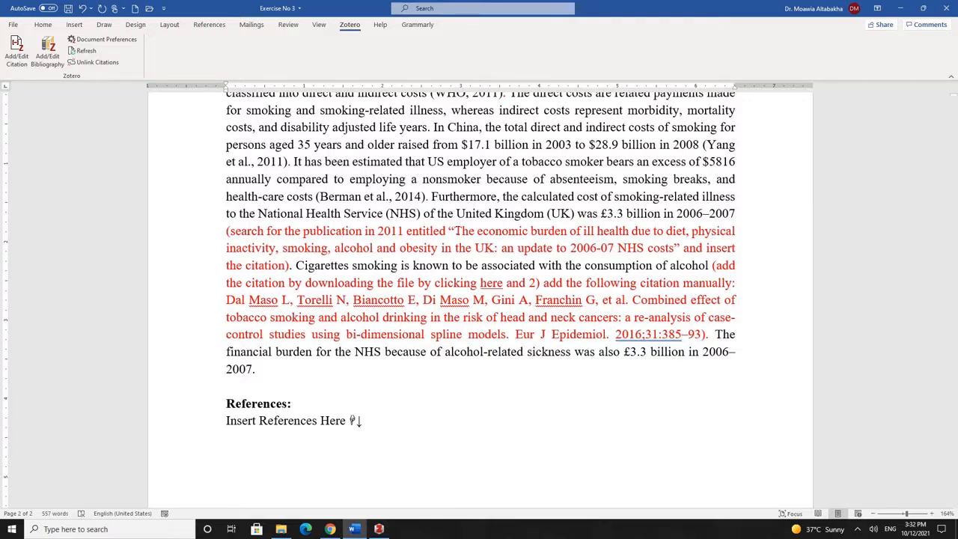
Select the quoted 2011 economic-burden paper title in the red instruction text
left_click_drag(455, 232, 662, 253)
key("ctrl+c")
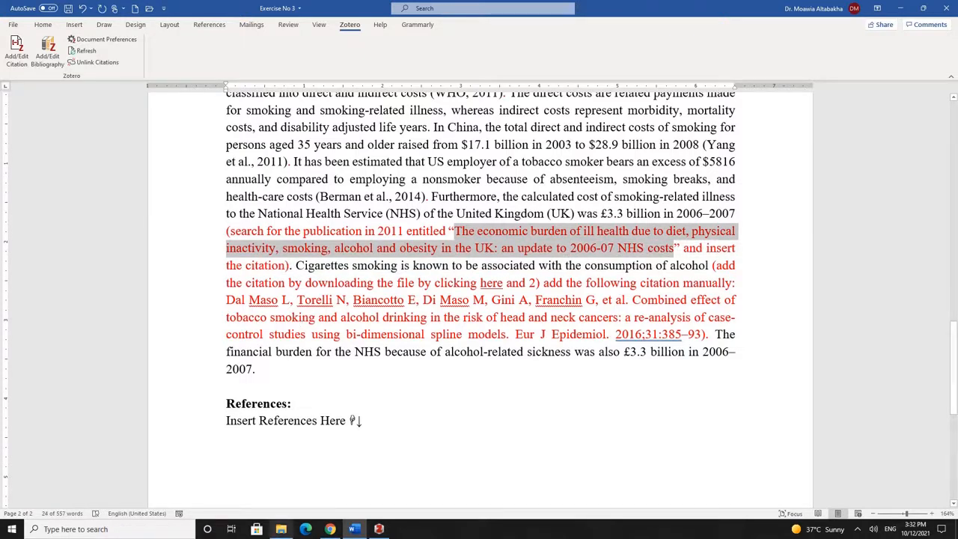
Search Google for the pasted paper title and open its PubMed record
left_click(330, 529)
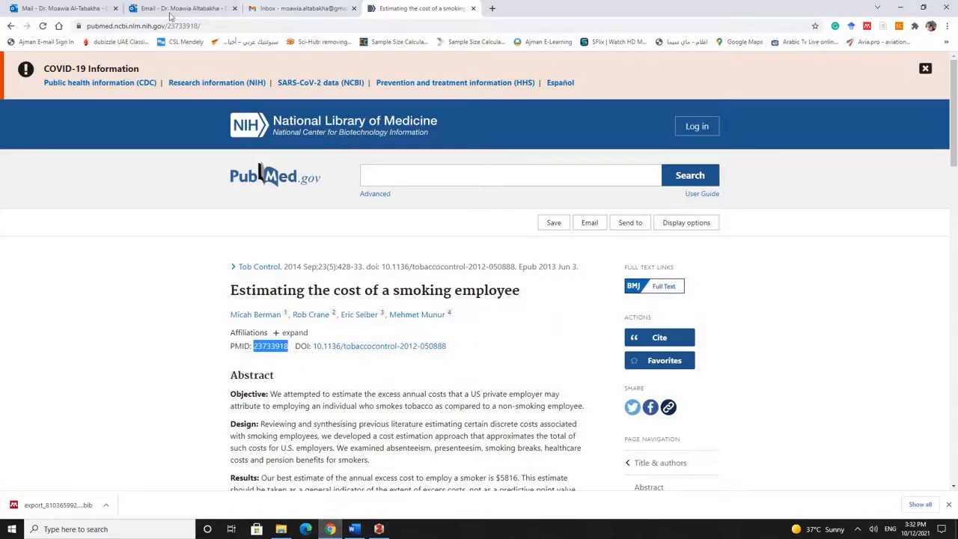
left_click(59, 26)
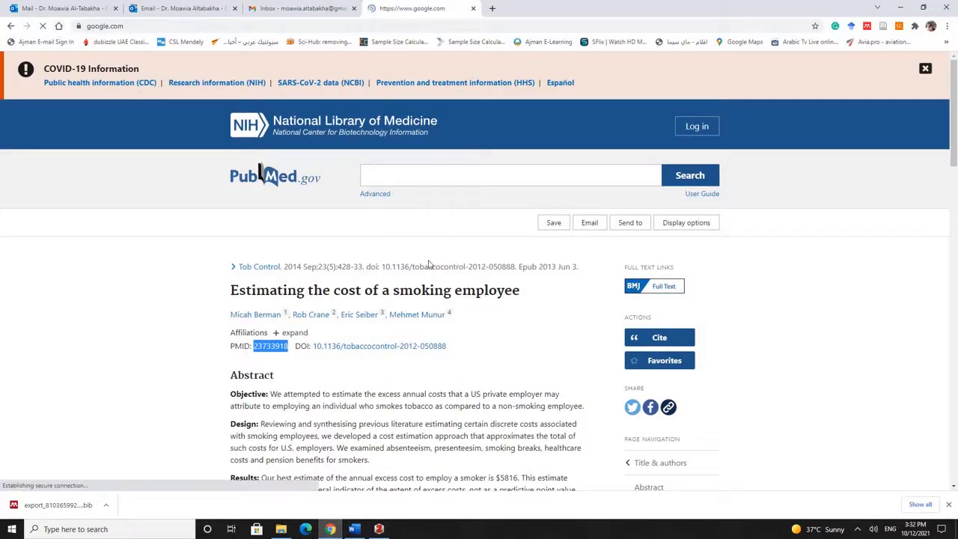
key("ctrl+v")
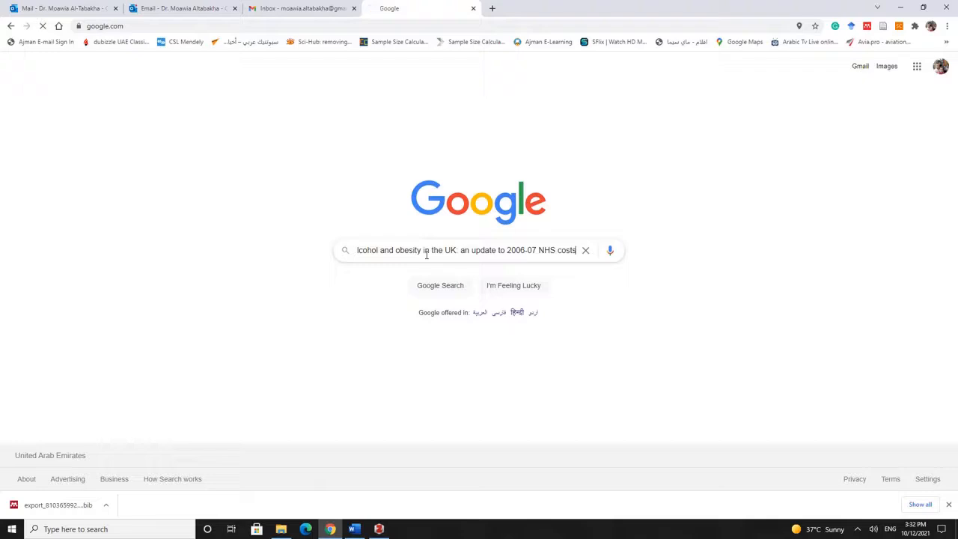
key("Return")
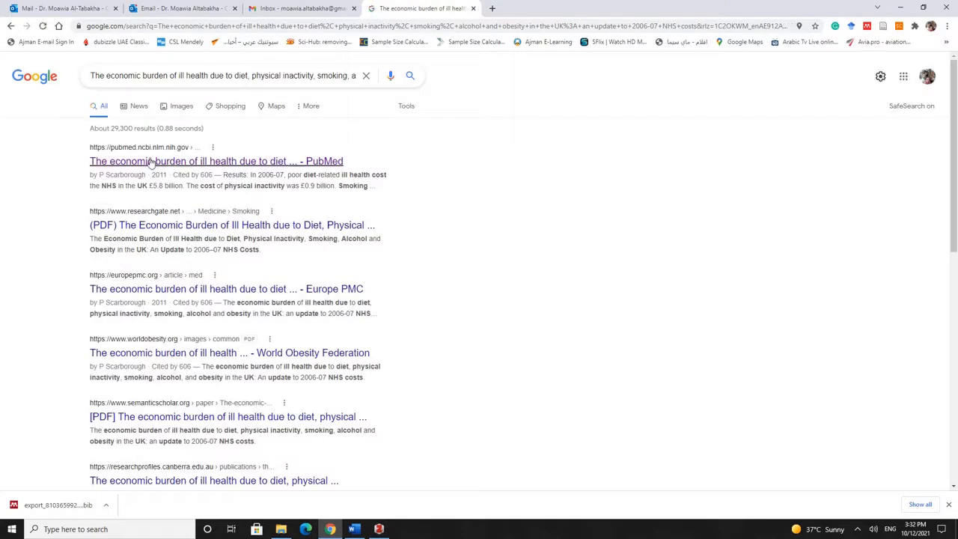
left_click(252, 162)
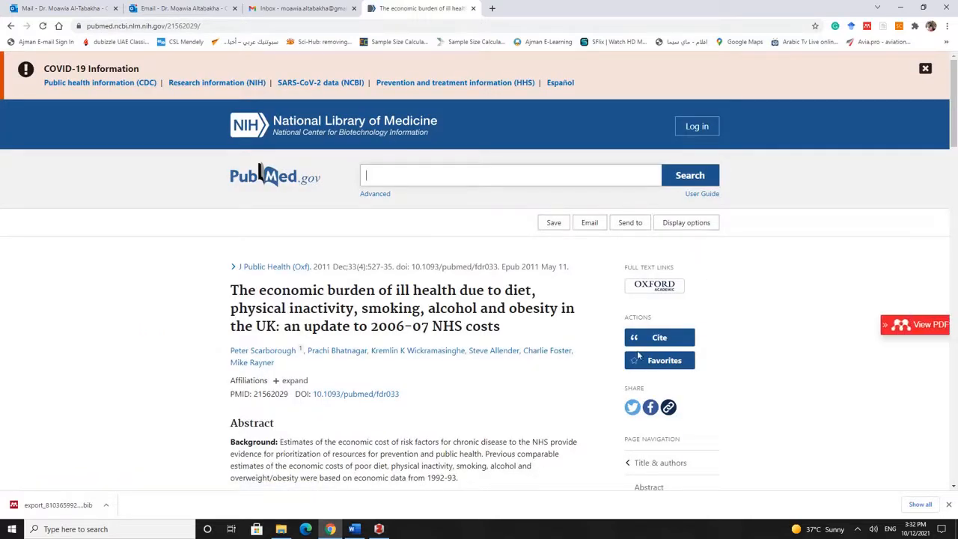
Download the paper's PubMed citation as 21562029.nbib to the Desktop
left_click(659, 338)
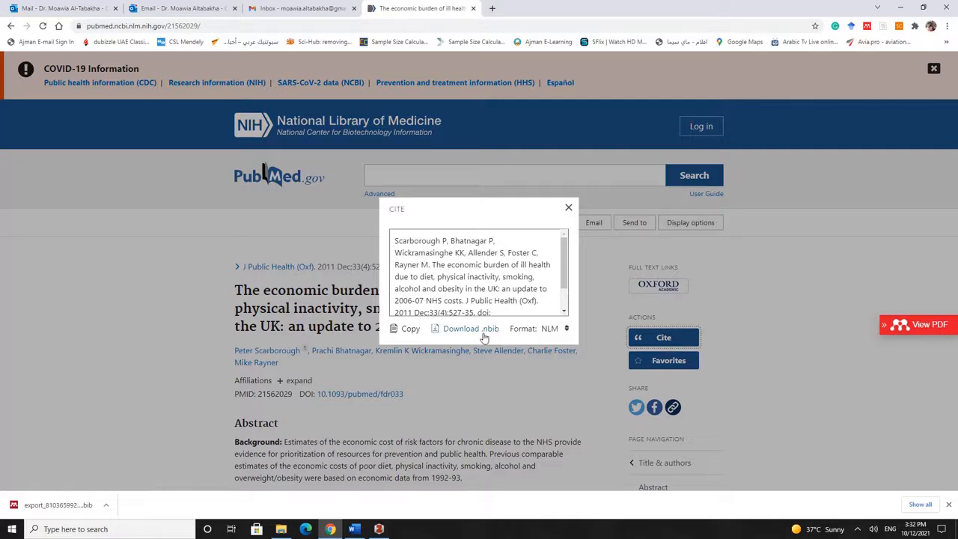
left_click(567, 329)
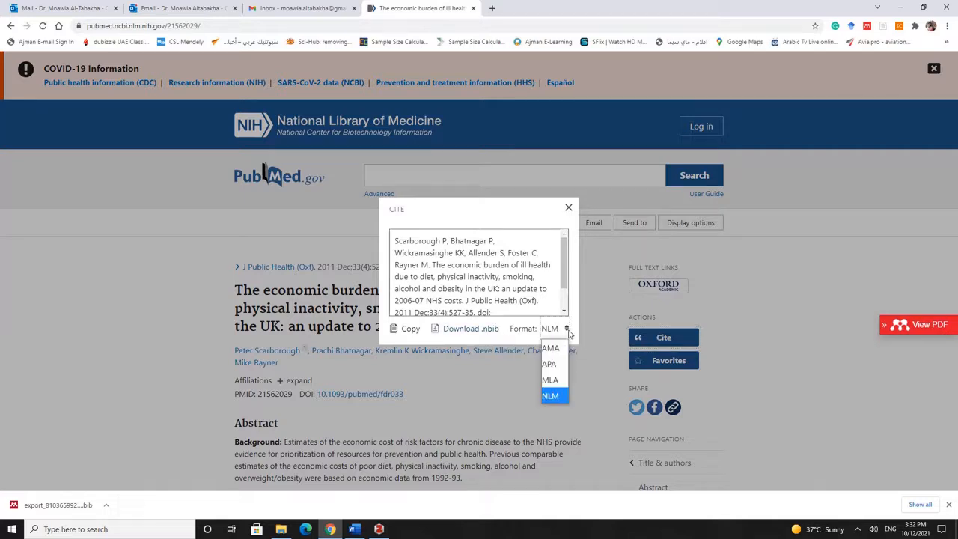
left_click(567, 327)
left_click(474, 331)
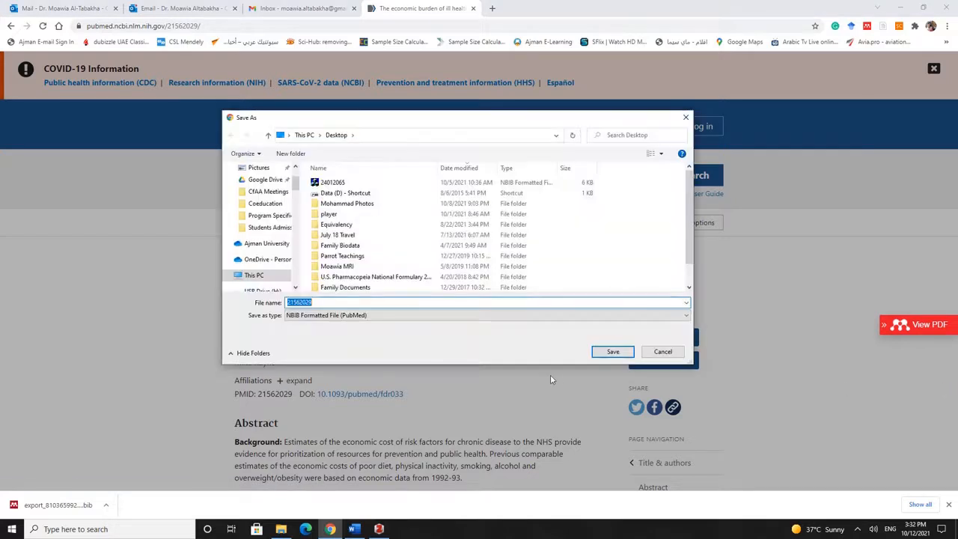
left_click(613, 352)
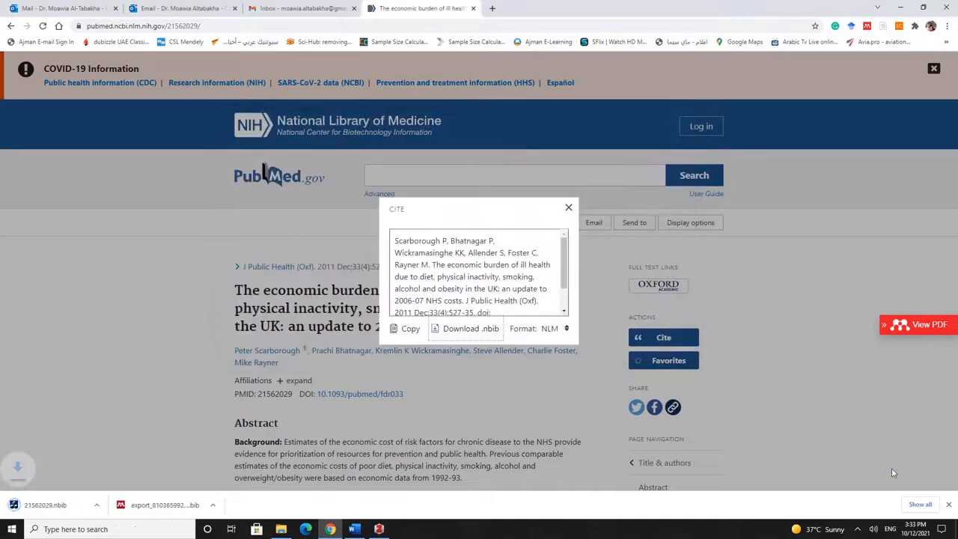
left_click(379, 529)
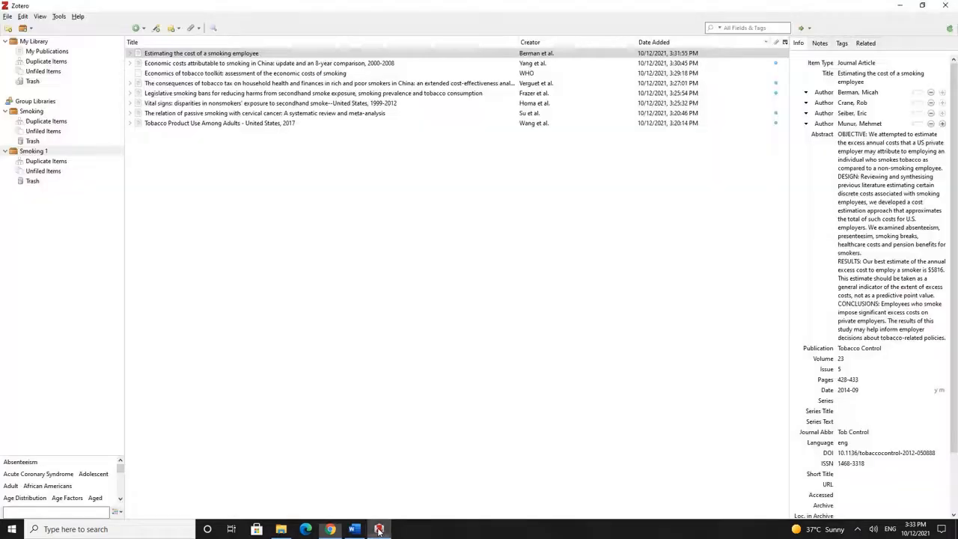
Import 21562029.nbib into Zotero and check the new 2011 economic-burden item
left_click(7, 16)
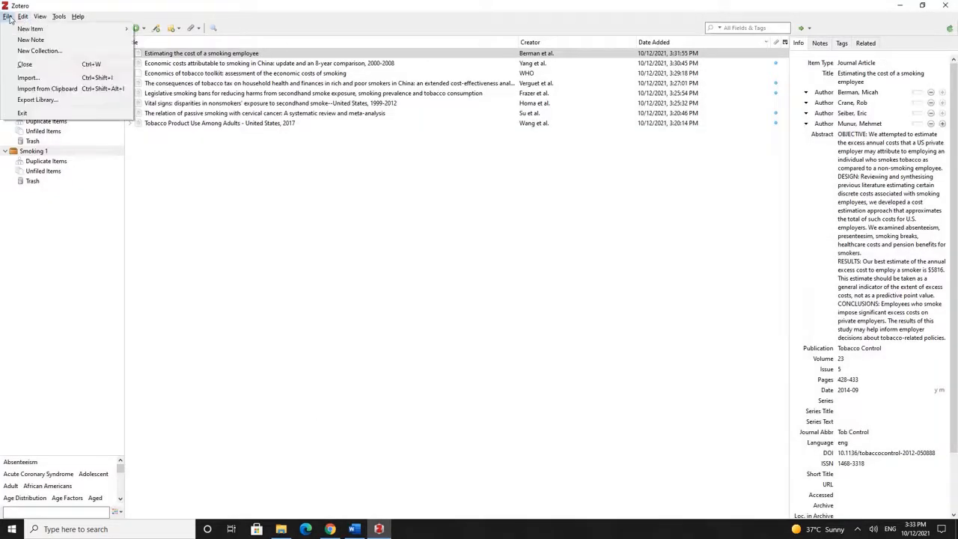
left_click(28, 78)
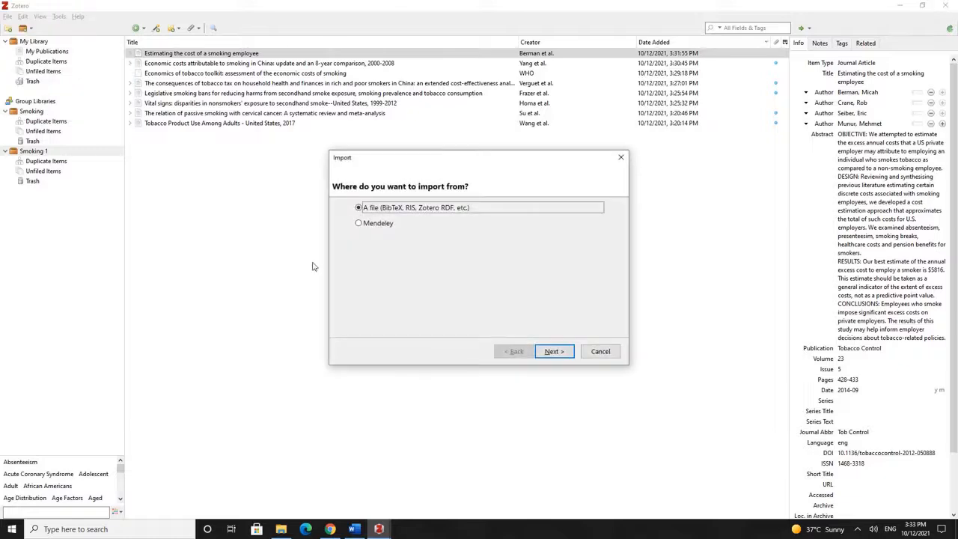
left_click(563, 351)
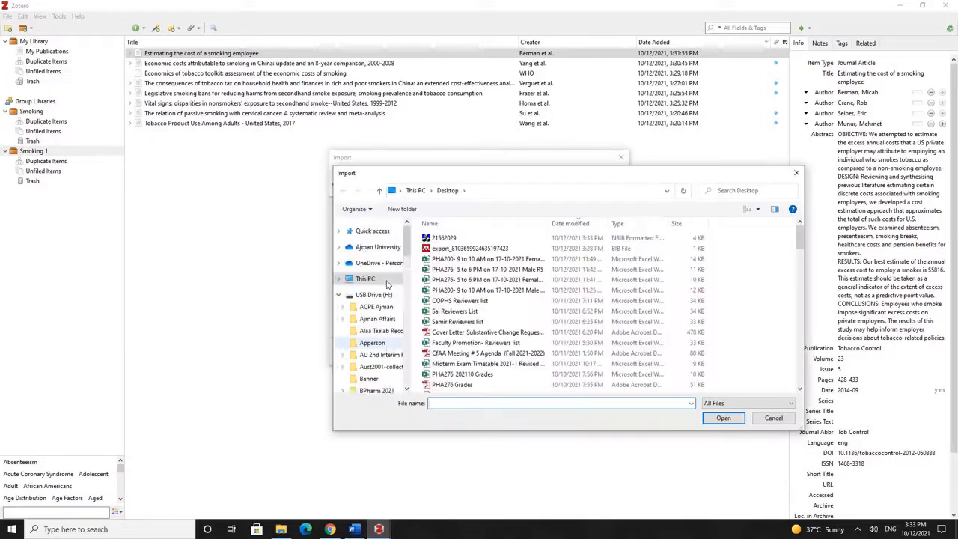
left_click(449, 237)
left_click(722, 419)
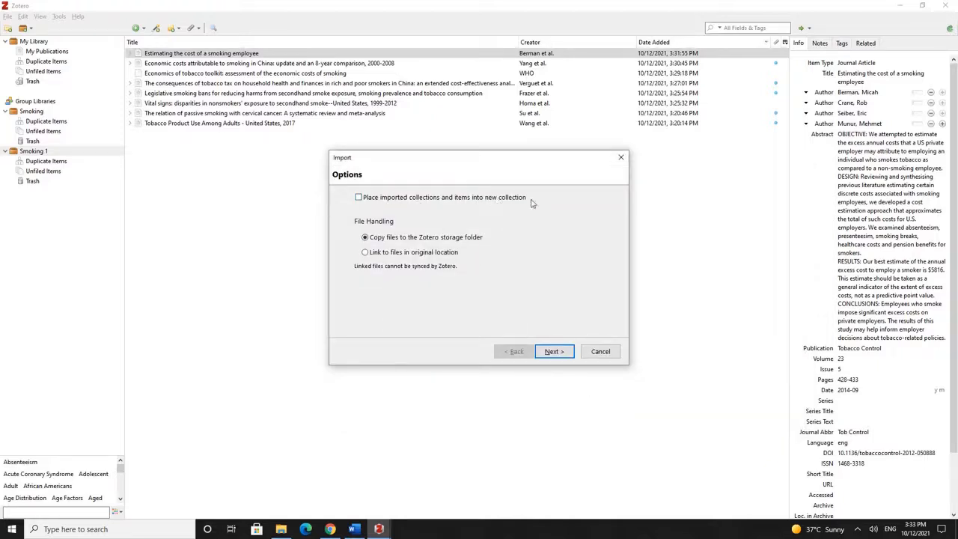
left_click(554, 353)
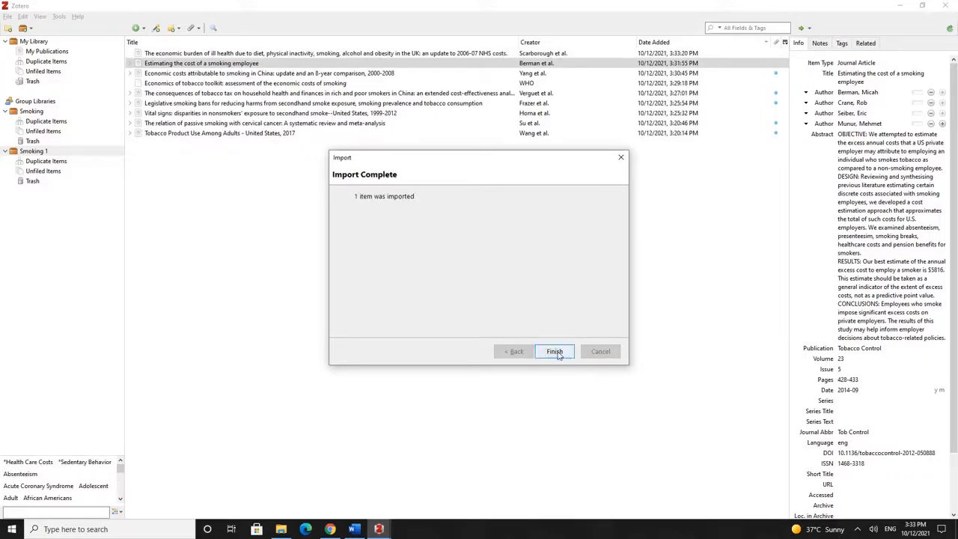
left_click(555, 352)
left_click(258, 54)
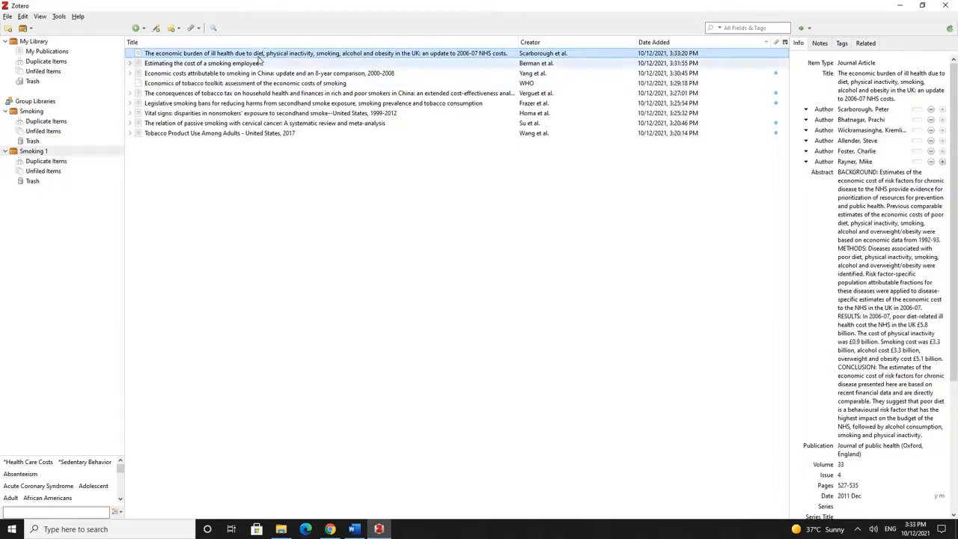
left_click(355, 529)
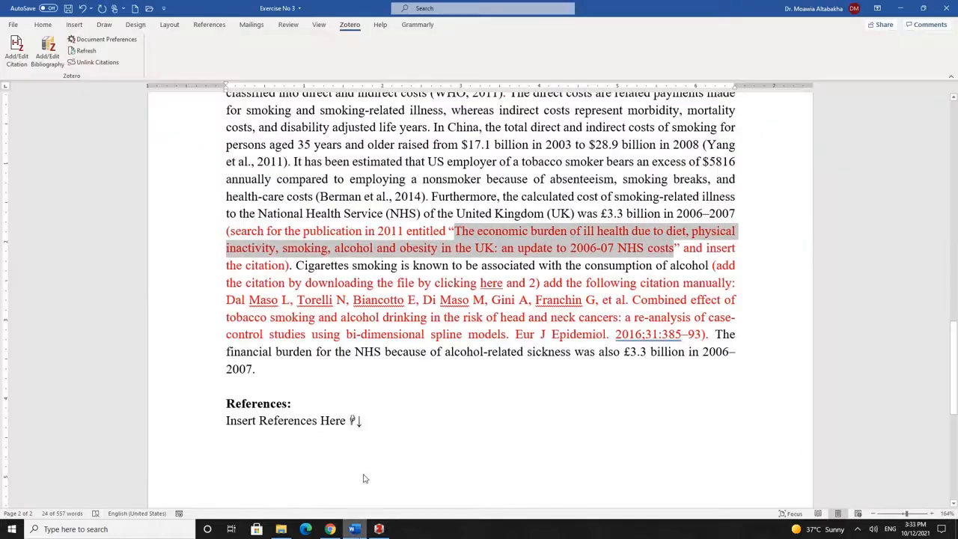
Insert a (Scarborough et al., 2011) citation before the red search instruction via Classic View
left_click(225, 231)
left_click(16, 52)
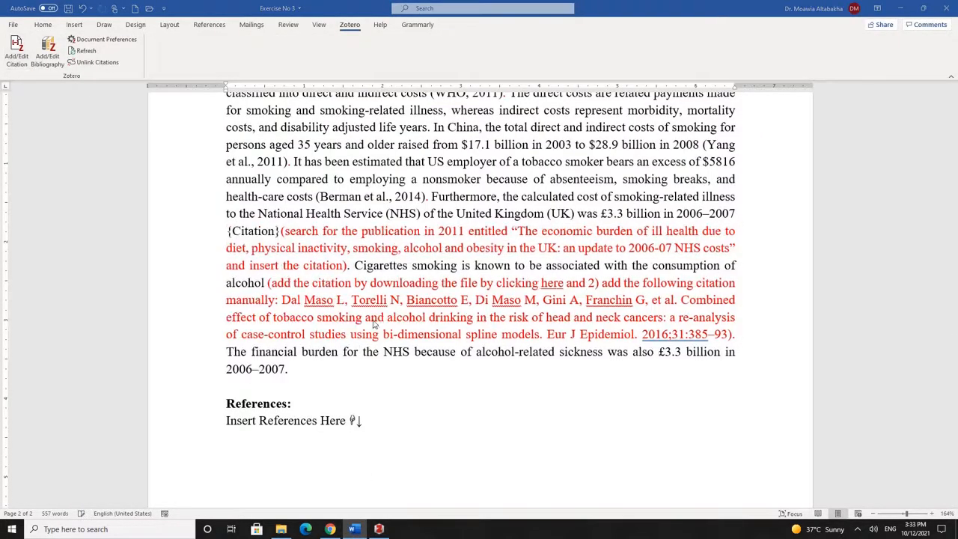
left_click(342, 249)
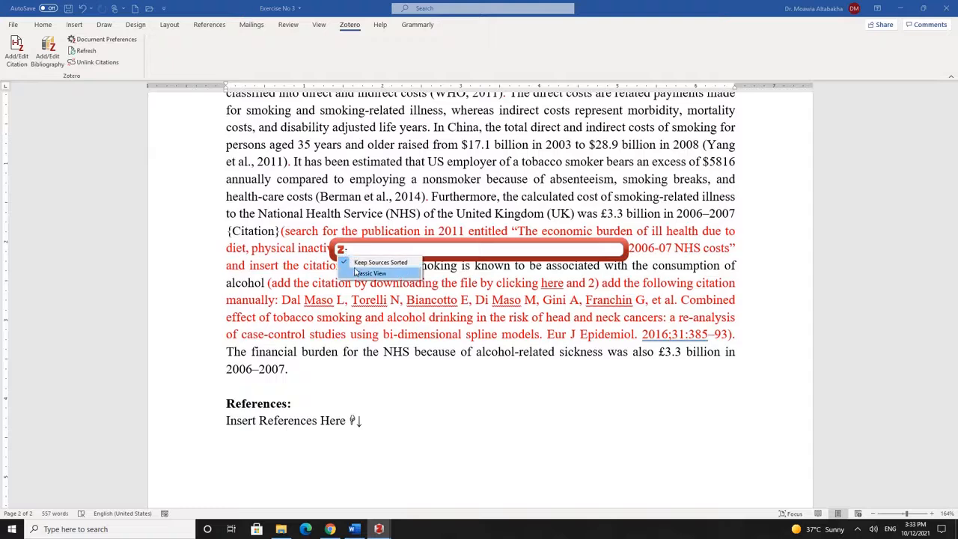
left_click(356, 274)
left_click(522, 204)
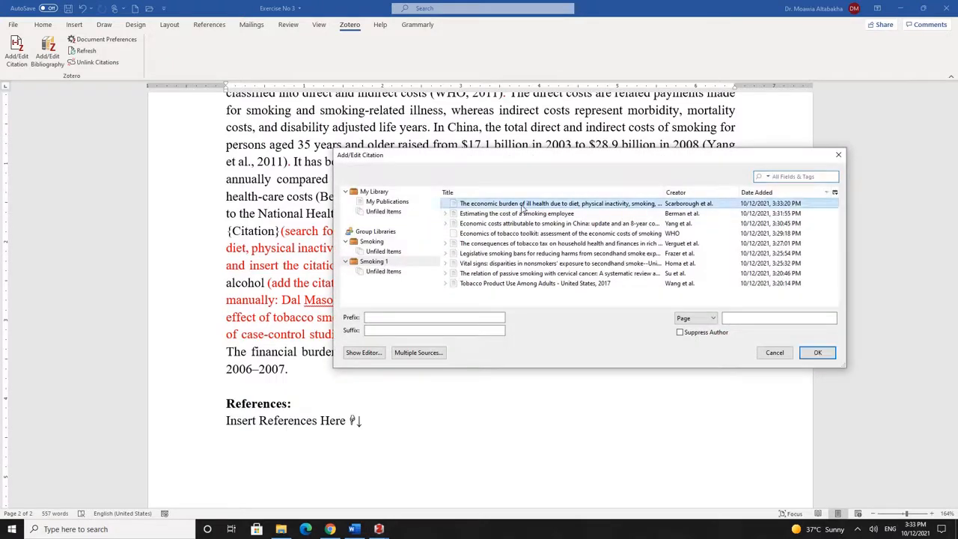
left_click(817, 352)
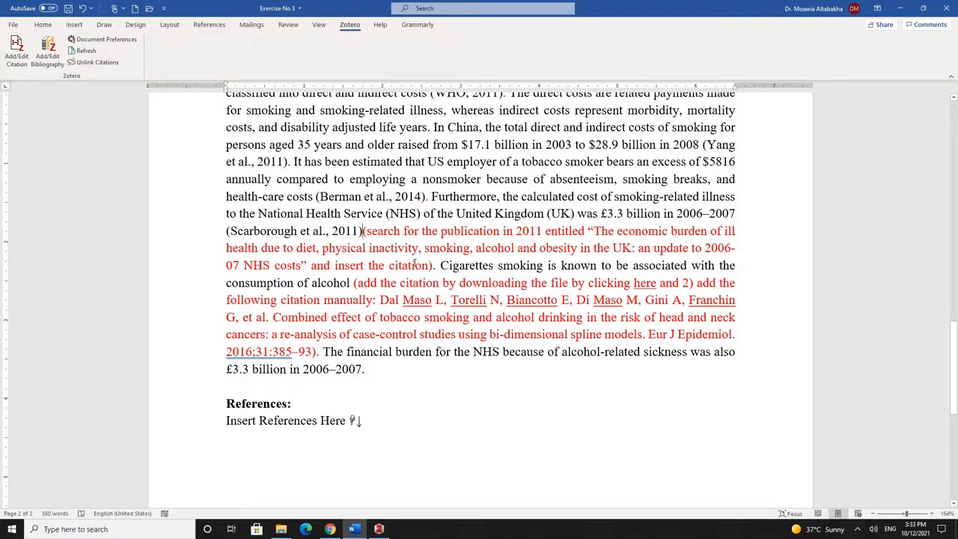
Delete the red search instruction along with its leftover closing parenthesis
left_click_drag(414, 263, 366, 232)
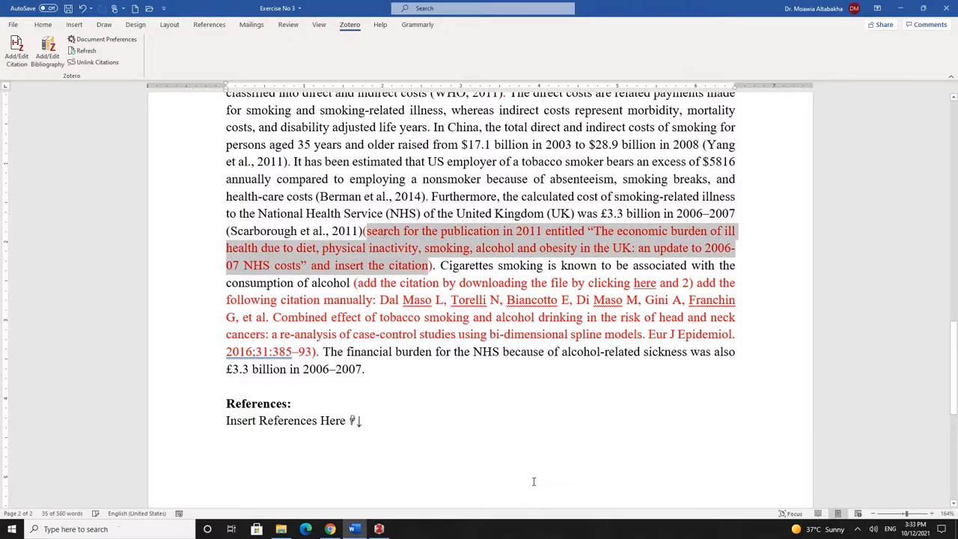
key("BackSpace")
key("Delete")
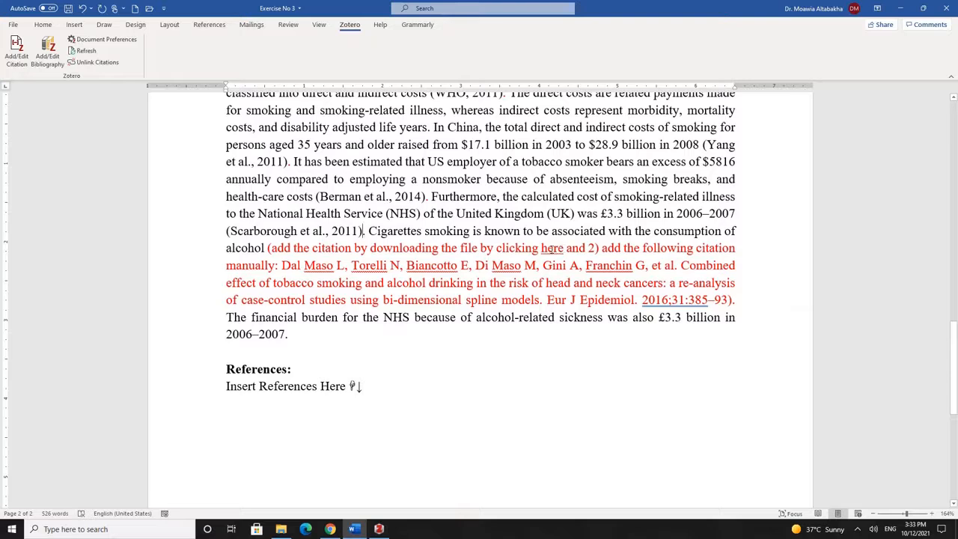
Download 24012065.nbib from Google Drive to the Desktop, overwriting the older copy, then close the tab
left_click(554, 254, "ctrl")
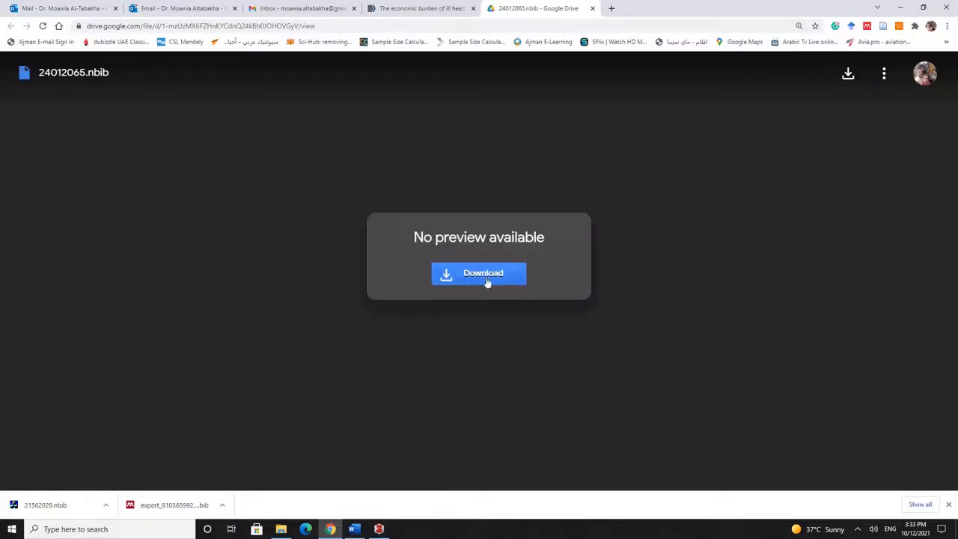
left_click(487, 281)
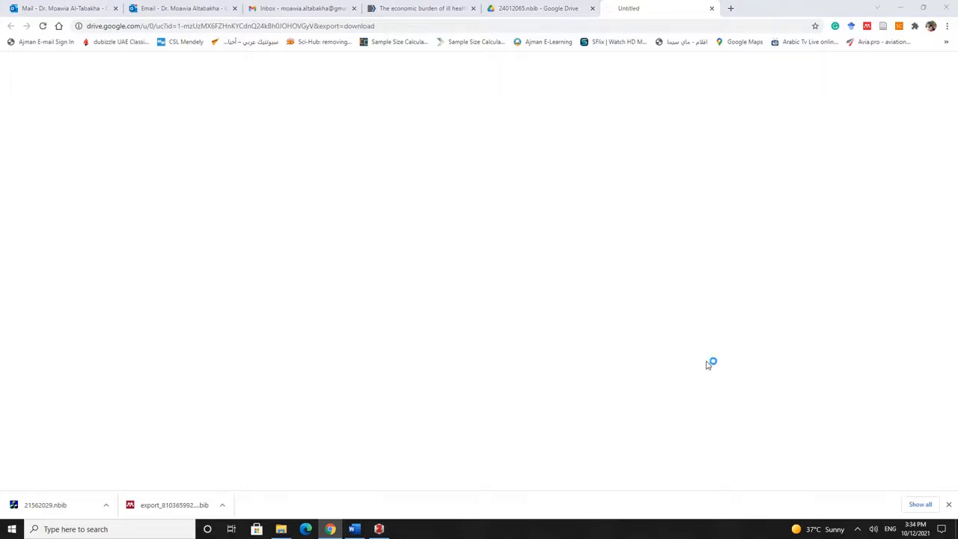
left_click(332, 302)
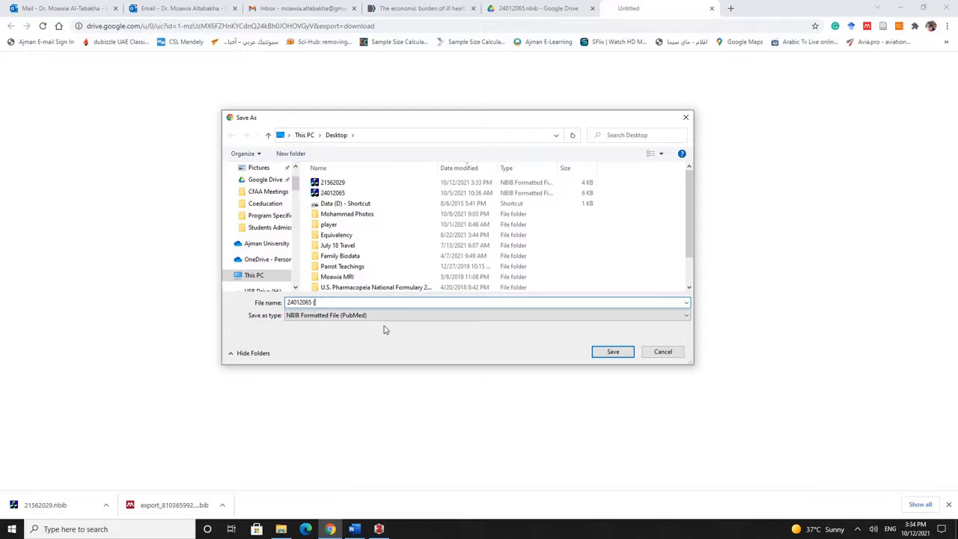
left_click(422, 346)
left_click(612, 351)
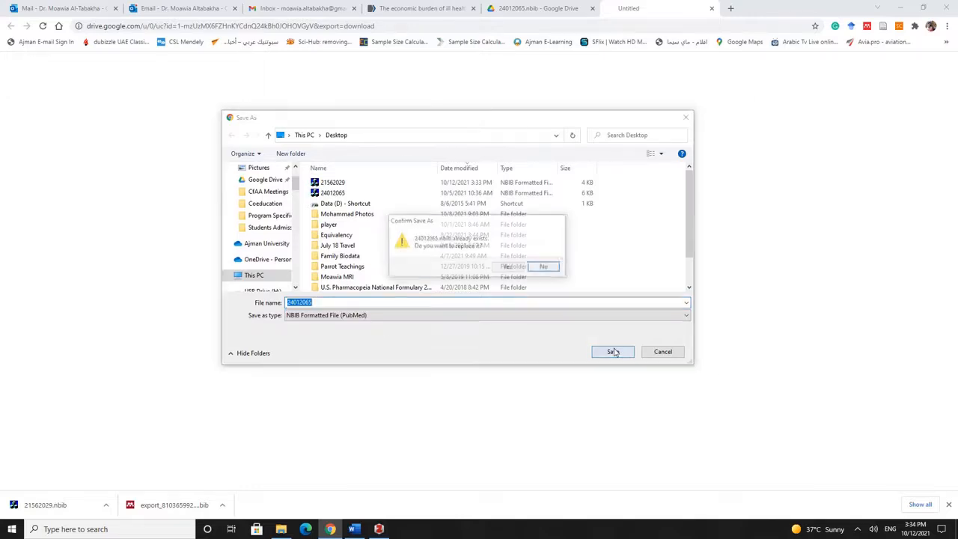
left_click(508, 267)
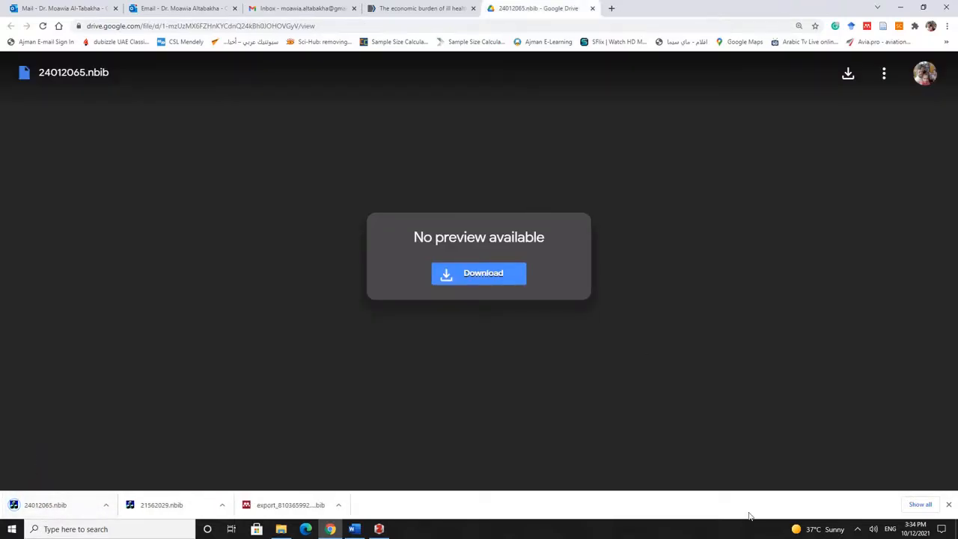
left_click(591, 8)
left_click(353, 529)
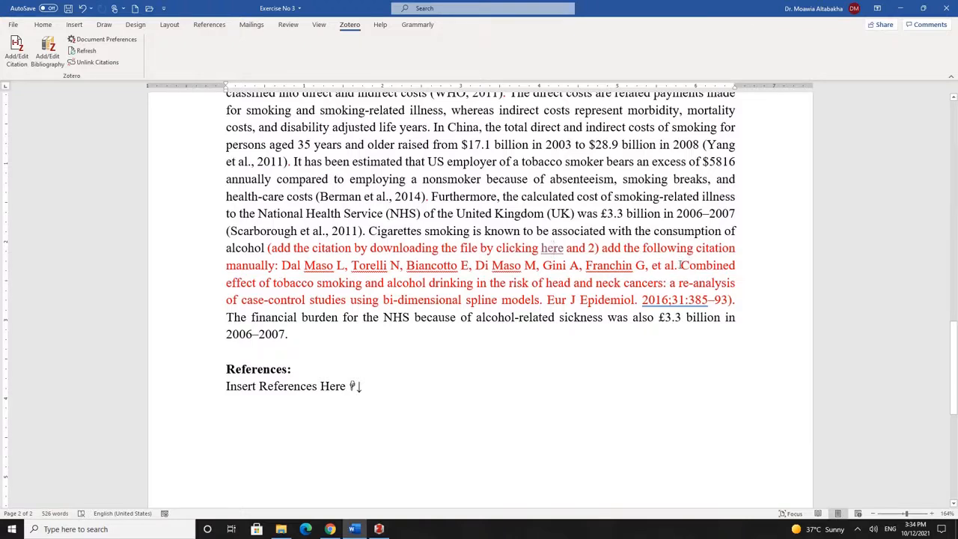
Select the 'Combined effect' article title in the red instruction text for searching
left_click_drag(680, 265, 666, 299)
key("ctrl+c")
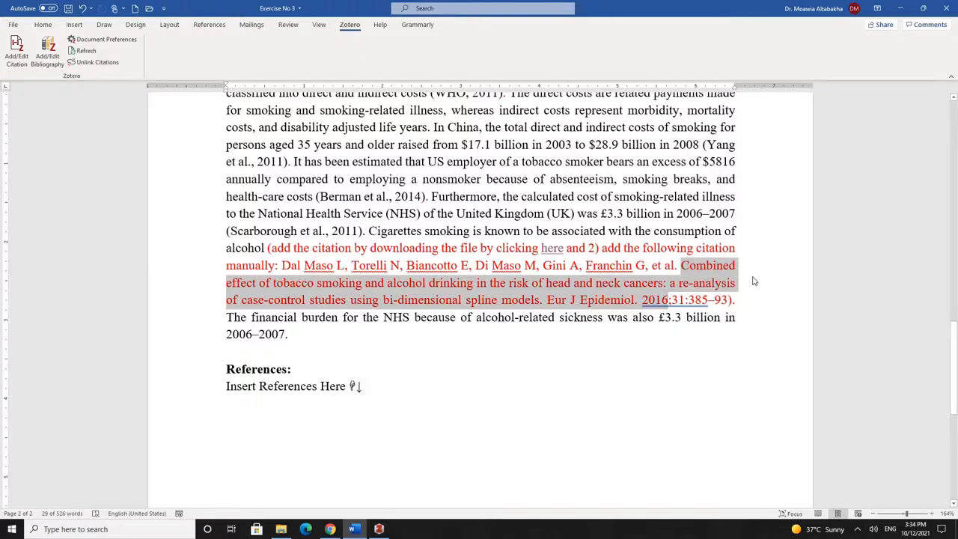
left_click(330, 529)
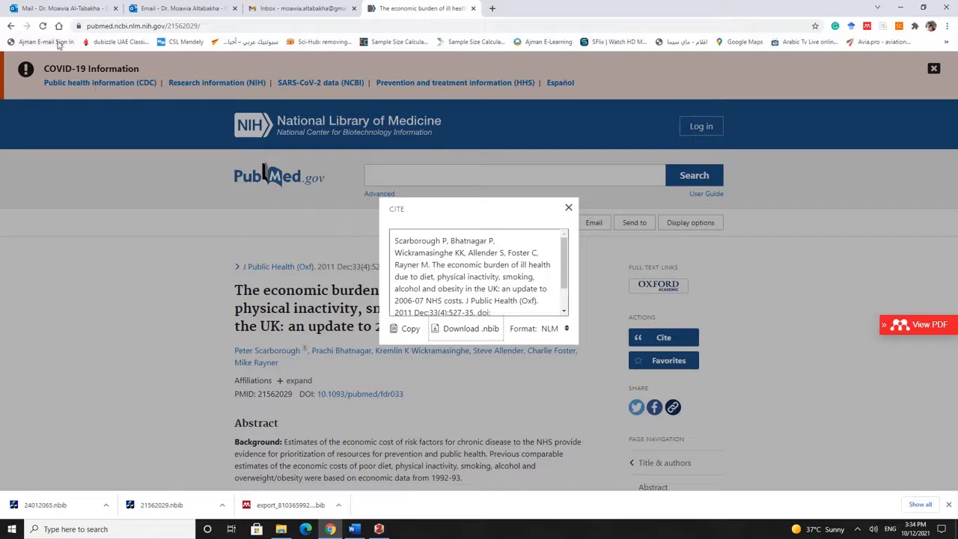
Search Google for the Combined effect title and copy PMID 25855002 from PubMed
left_click(59, 26)
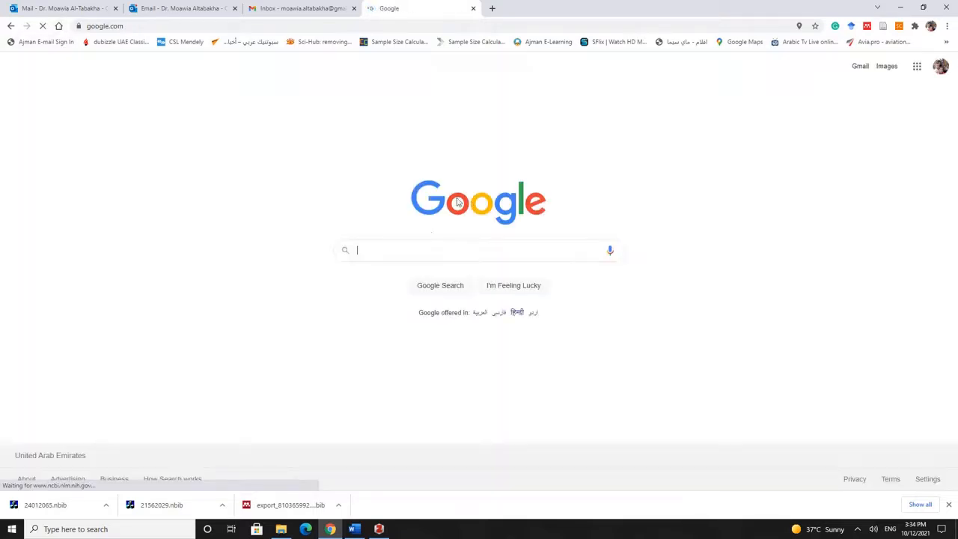
key("ctrl+v")
key("Return")
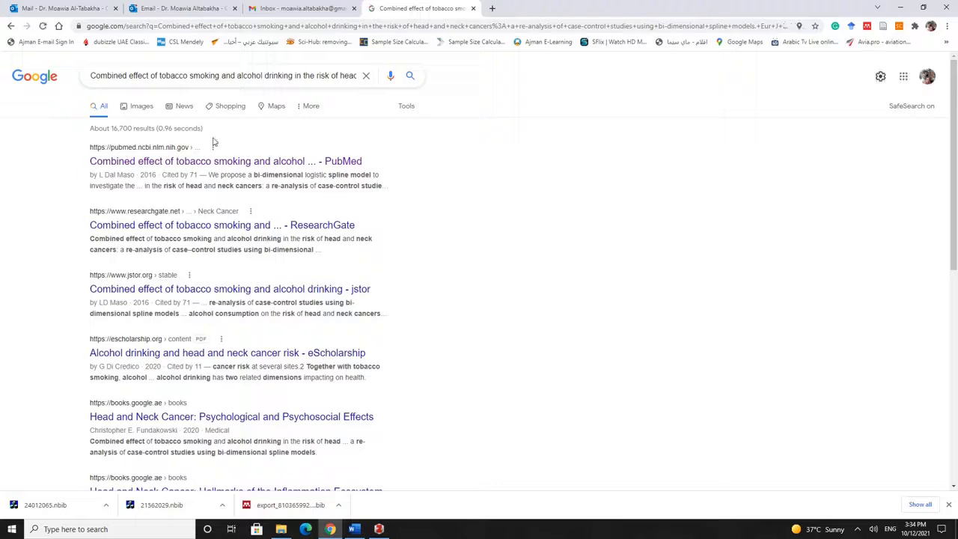
left_click(245, 163)
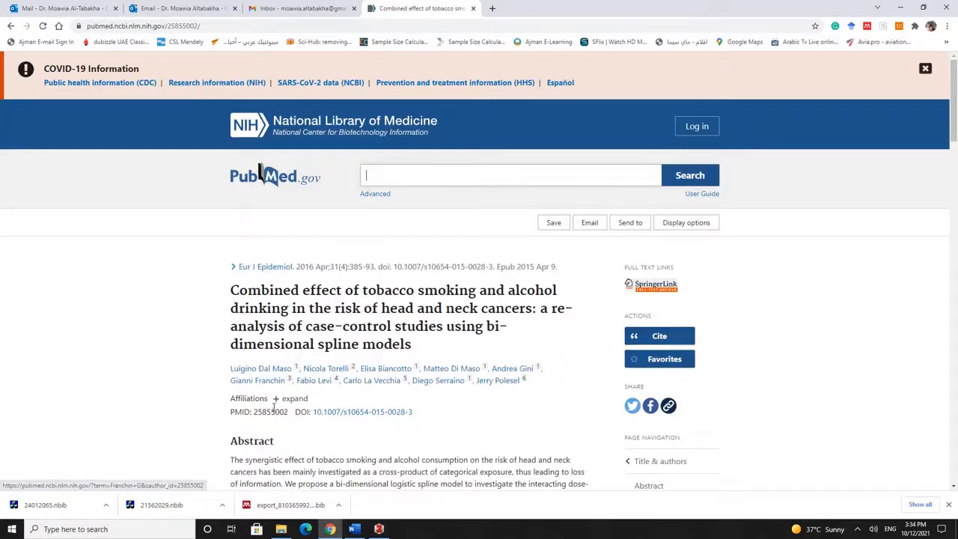
double_click(272, 412)
key("ctrl+c")
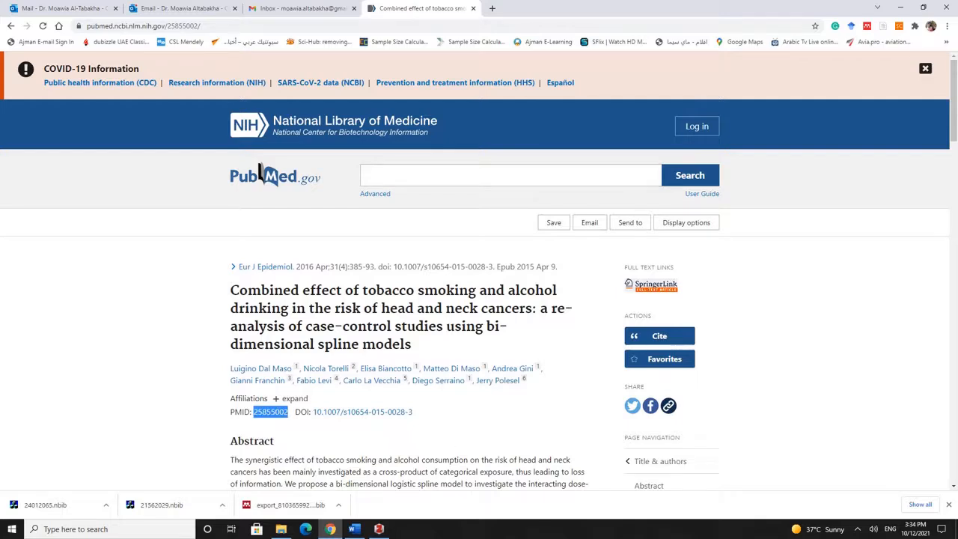
left_click(380, 529)
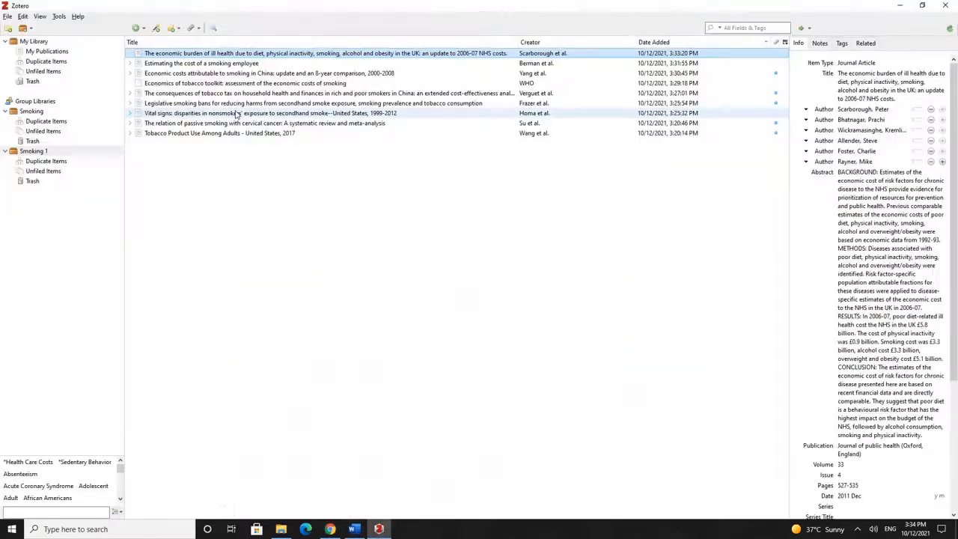
Add the 2016 Dal Maso et al. article to Zotero by PMID 25855002 and check it
left_click(157, 28)
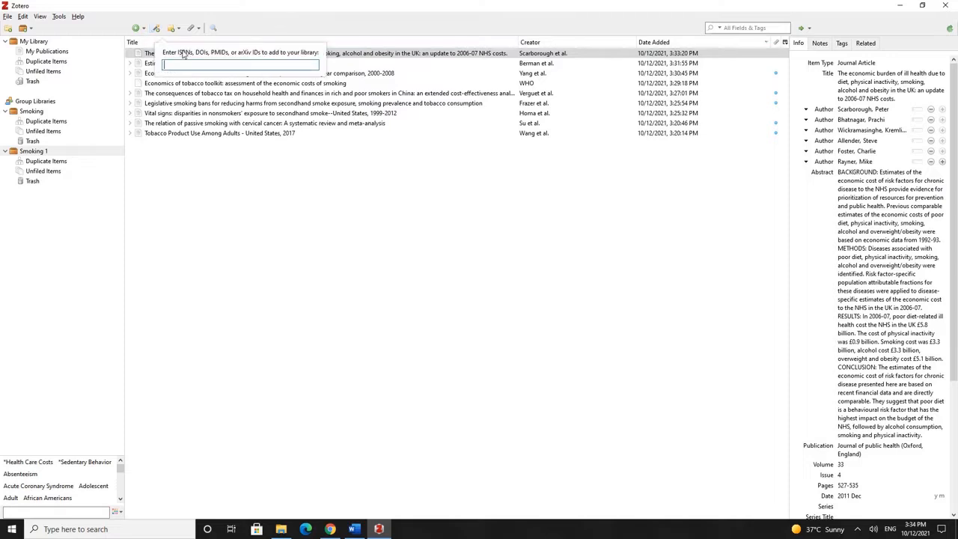
key("ctrl+v")
key("Return")
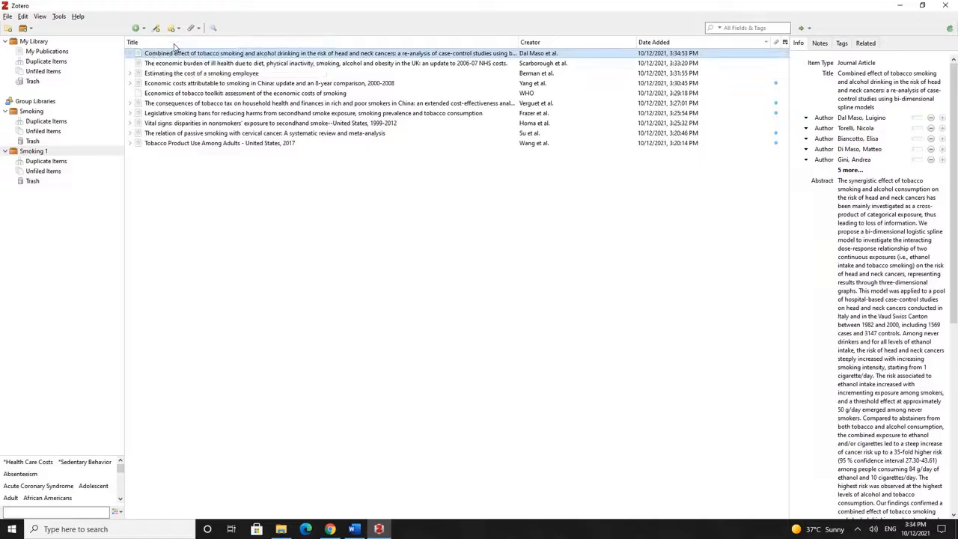
left_click(656, 62)
left_click(655, 54)
left_click(656, 63)
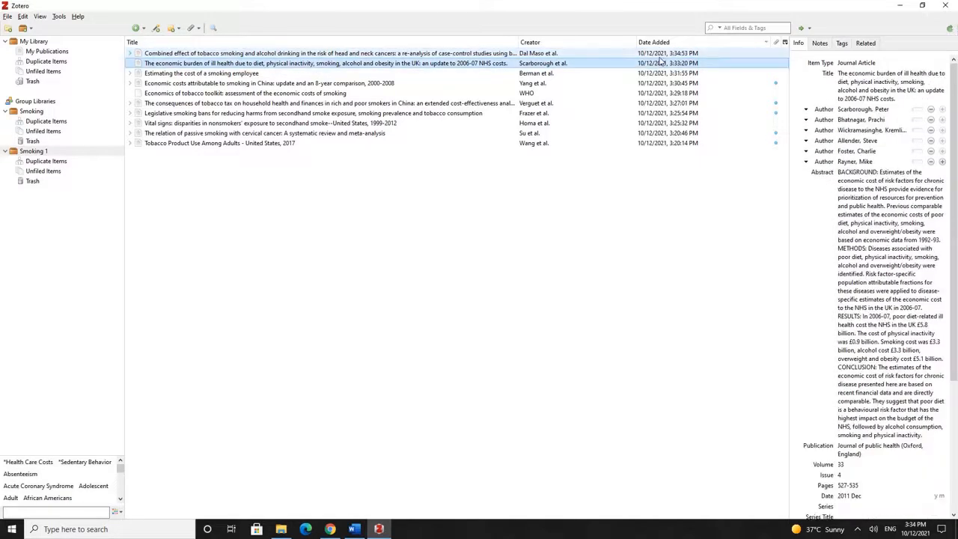
left_click(651, 54)
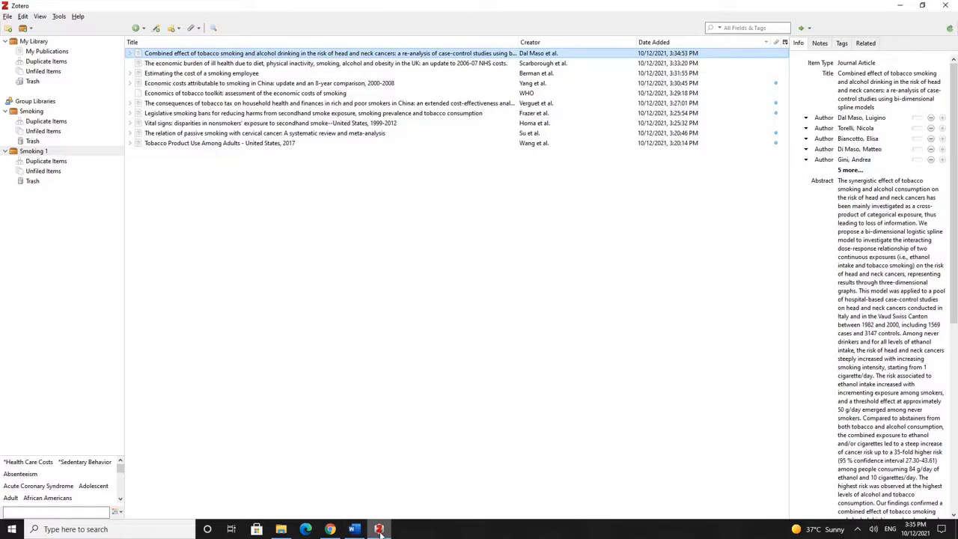
left_click(379, 529)
left_click(354, 529)
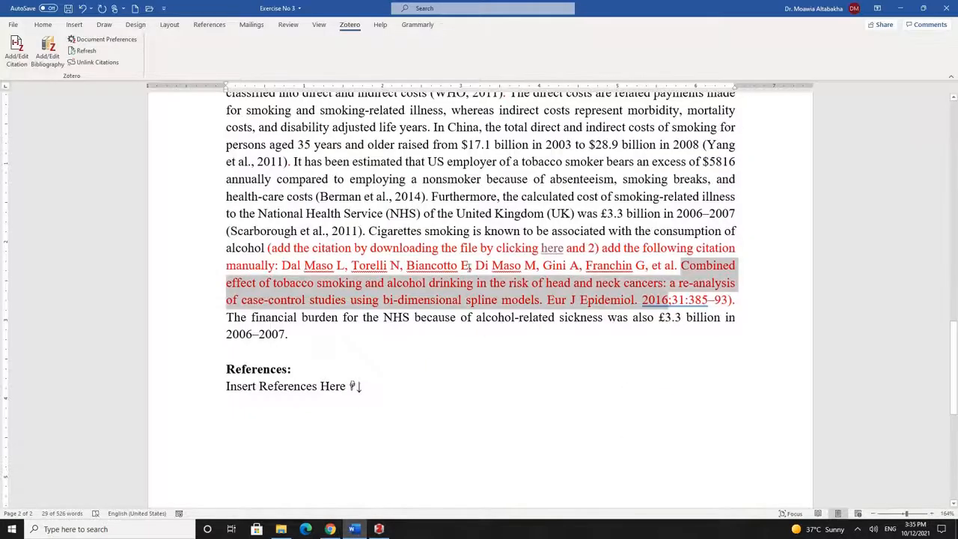
Insert a (Scarborough et al., 2011) citation after 'alcohol' and reopen it for editing
left_click(268, 247)
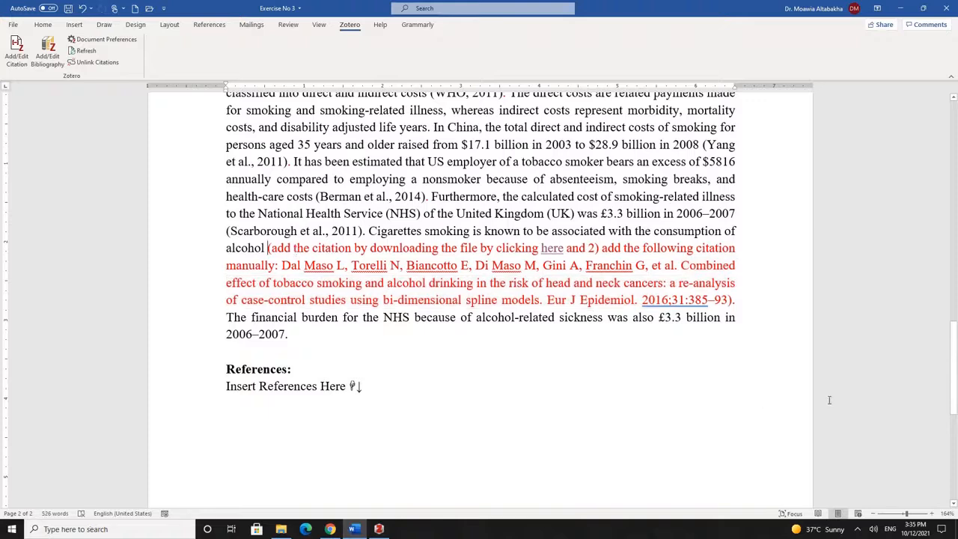
left_click(18, 48)
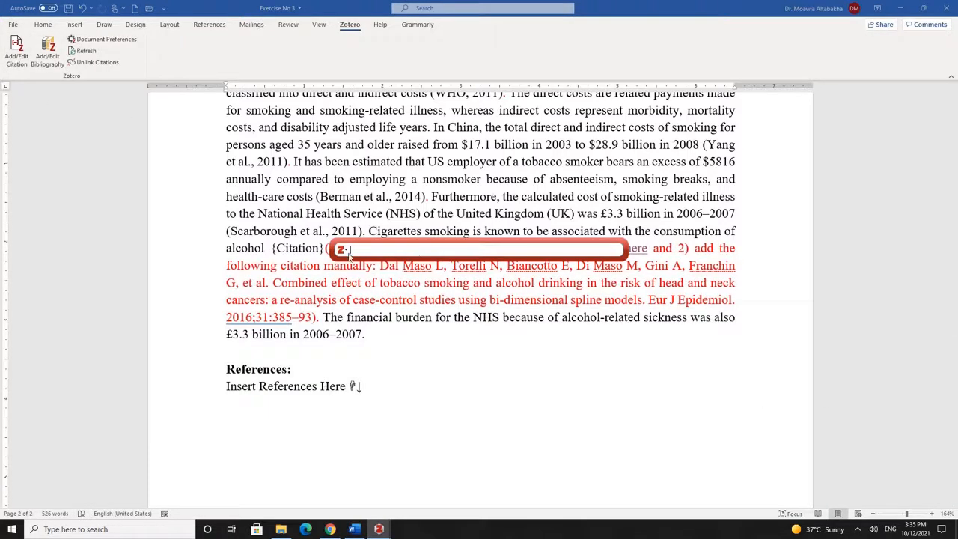
left_click(346, 252)
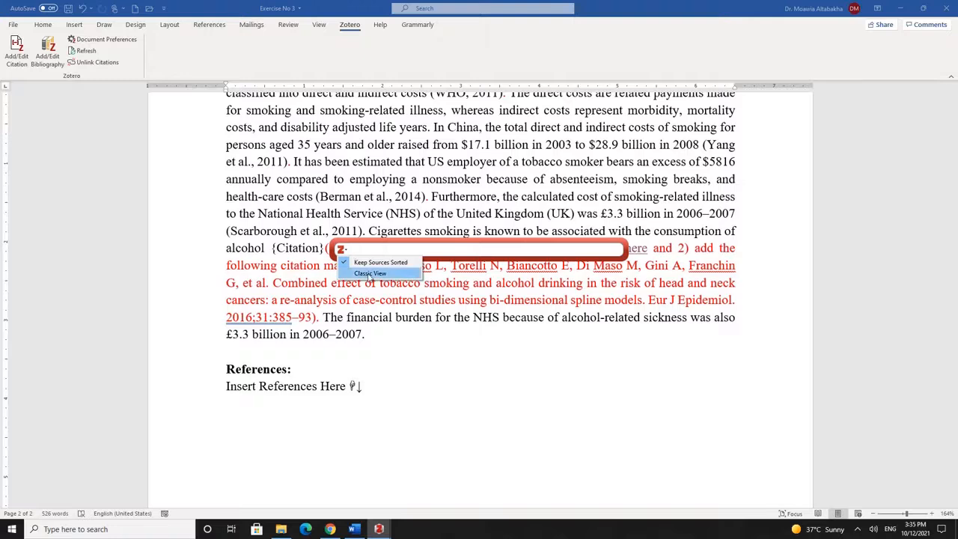
left_click(370, 274)
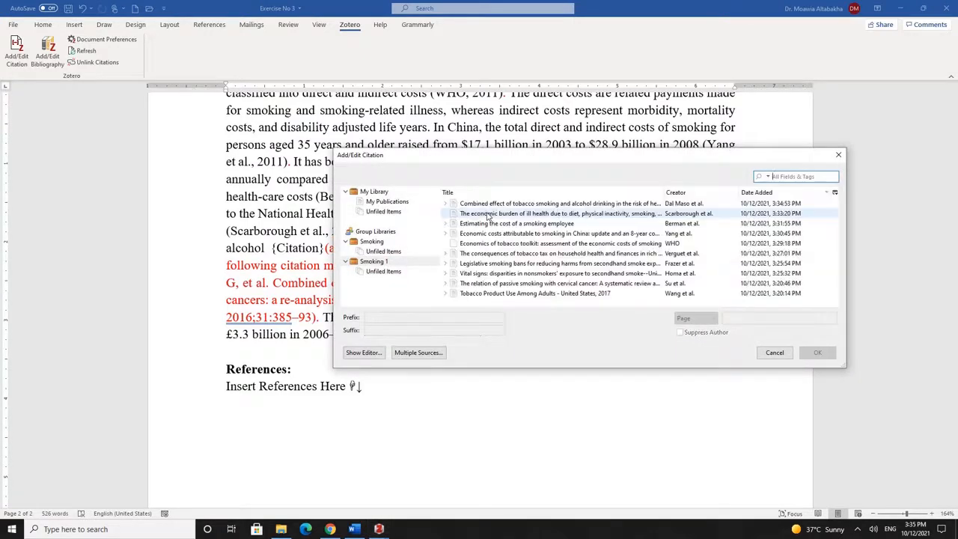
left_click(487, 216)
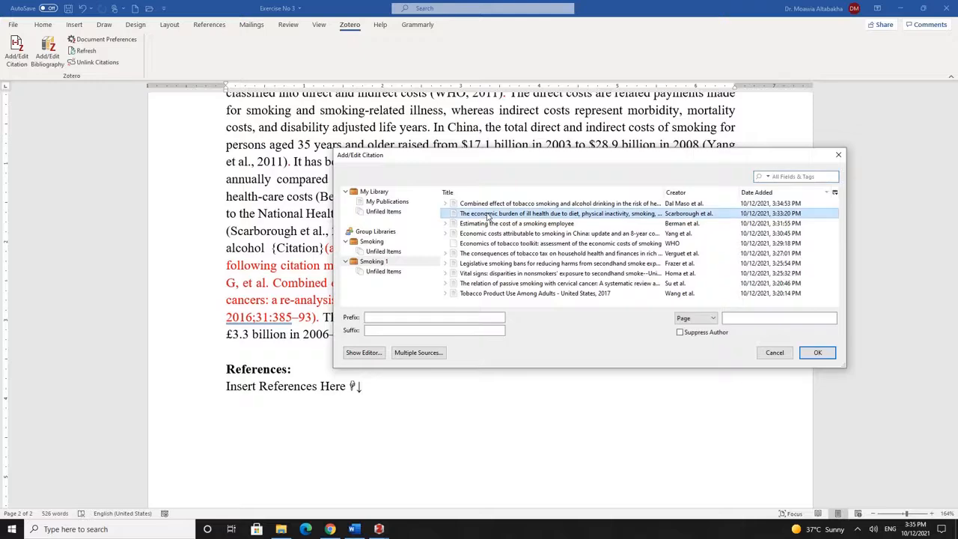
left_click(818, 353)
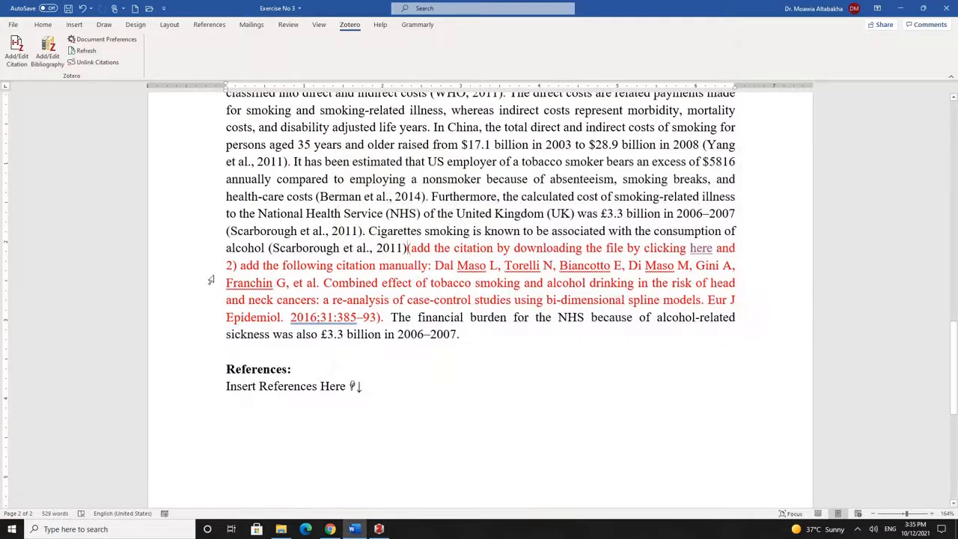
left_click(16, 53)
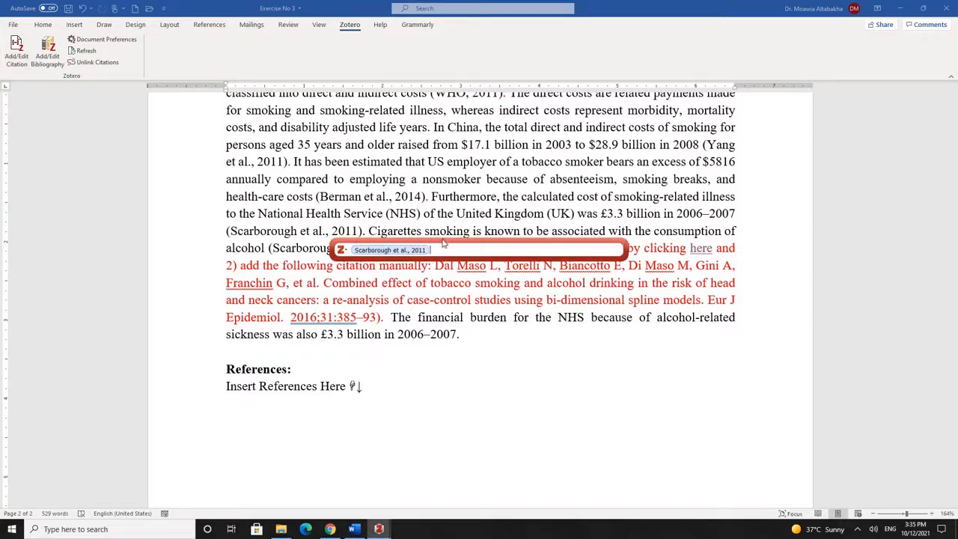
Add the Combined effect article to the Scarborough citation, making (Dal Maso et al., 2016; Scarborough et al., 2011)
left_click_drag(443, 244, 492, 287)
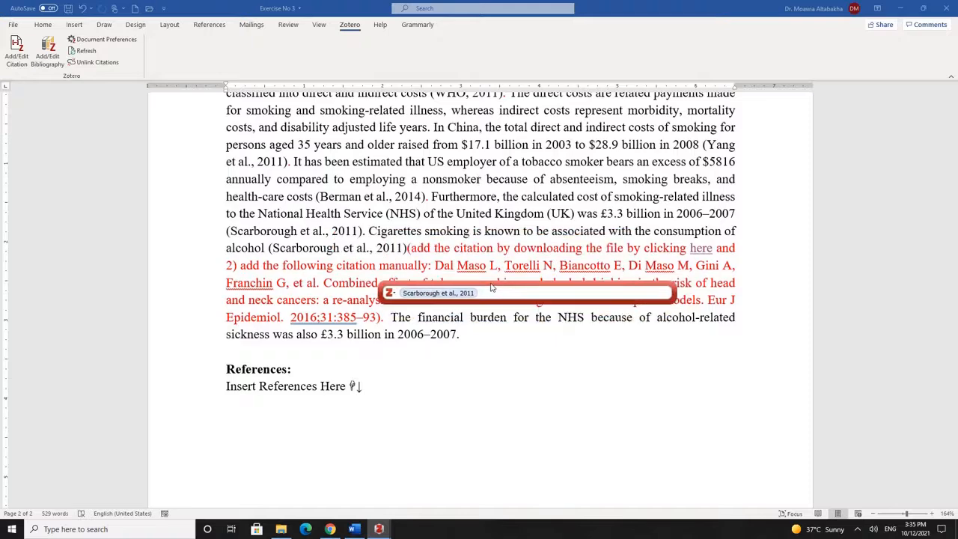
left_click(392, 293)
left_click(406, 317)
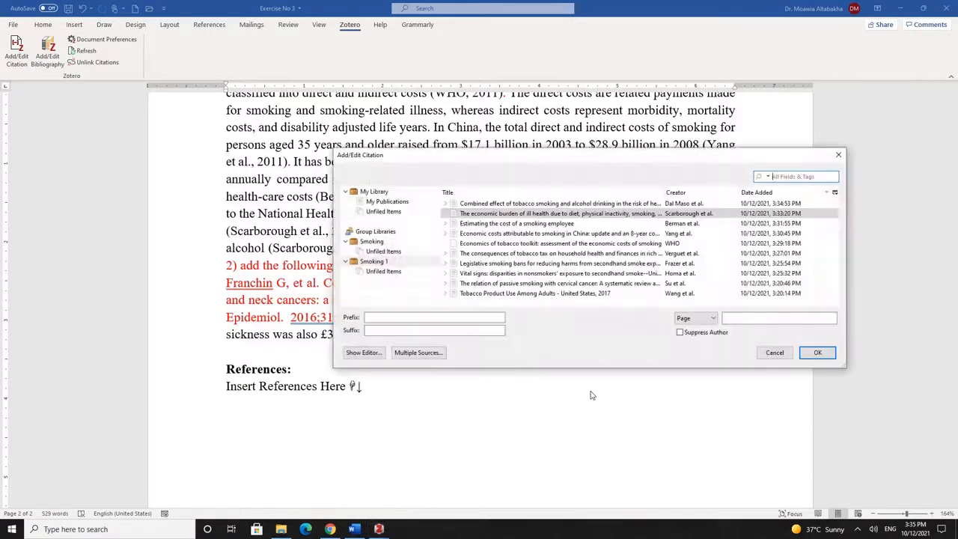
left_click(418, 353)
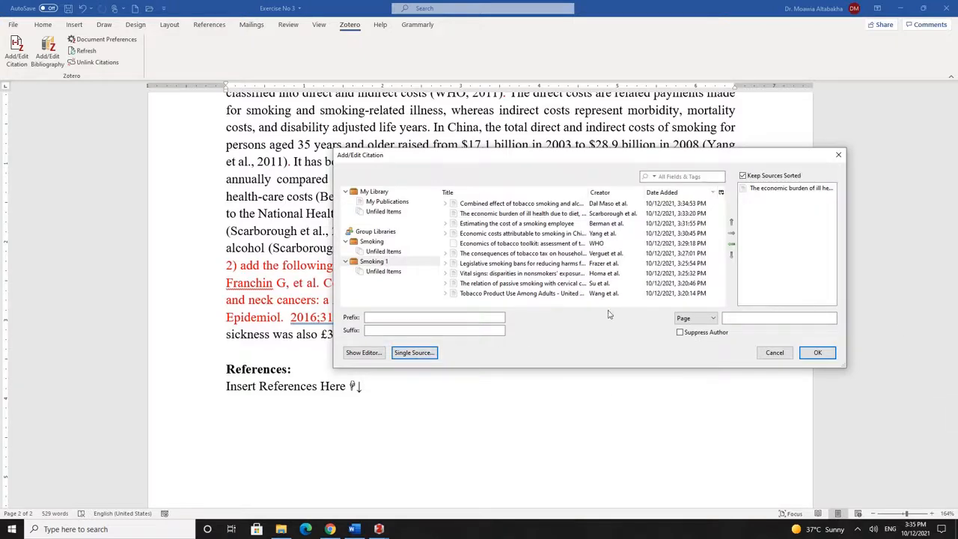
left_click(518, 204)
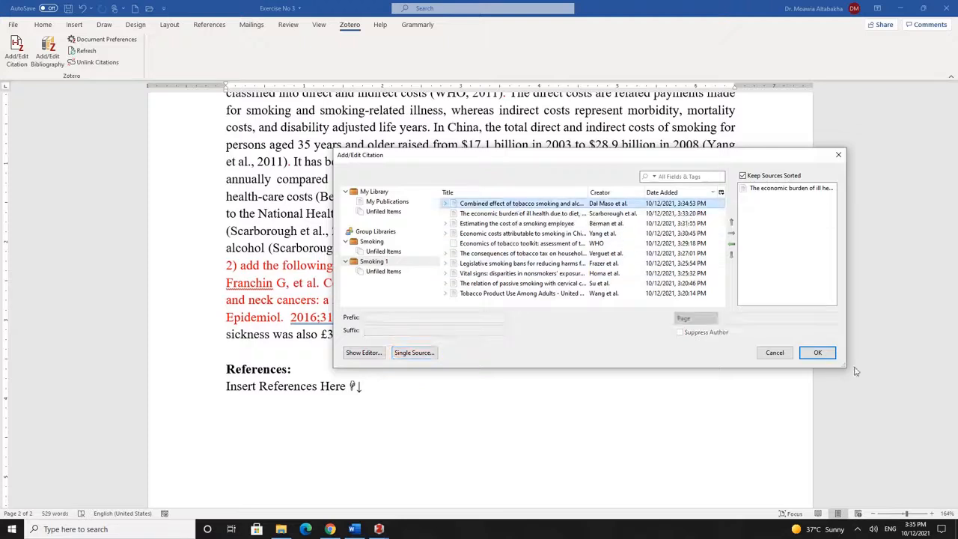
left_click(731, 236)
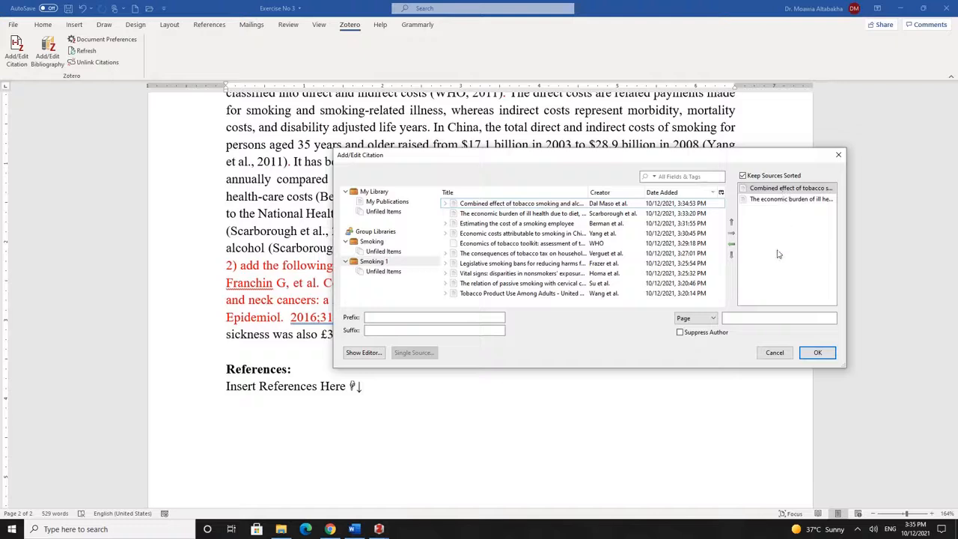
left_click(820, 353)
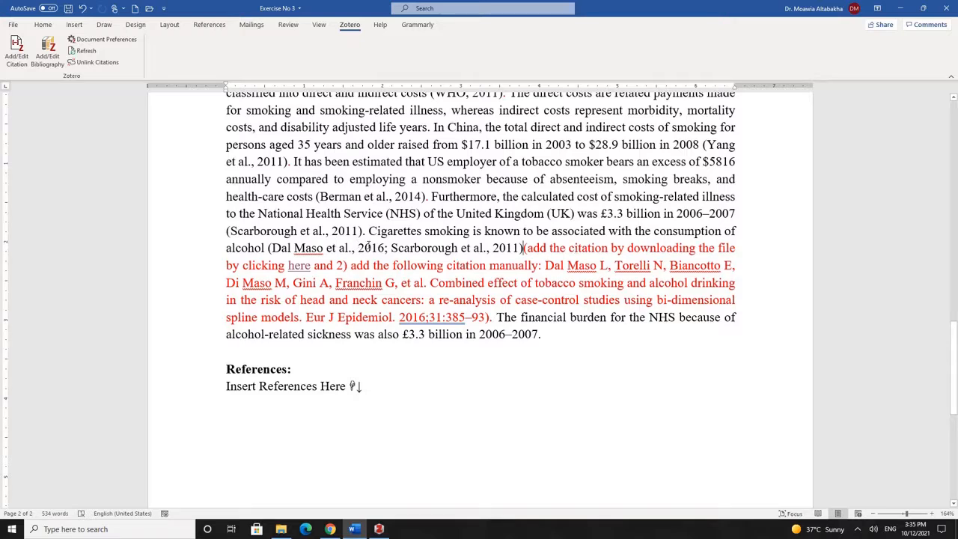
Delete the red instruction text after the (Dal Maso et al., 2016; Scarborough et al., 2011) citation and end the sentence with a period
double_click(367, 247)
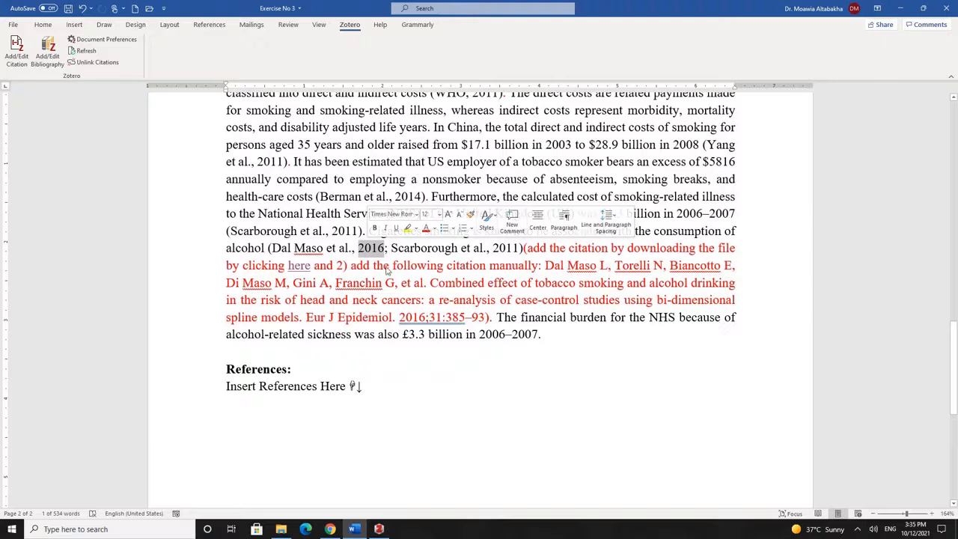
left_click_drag(490, 317, 526, 248)
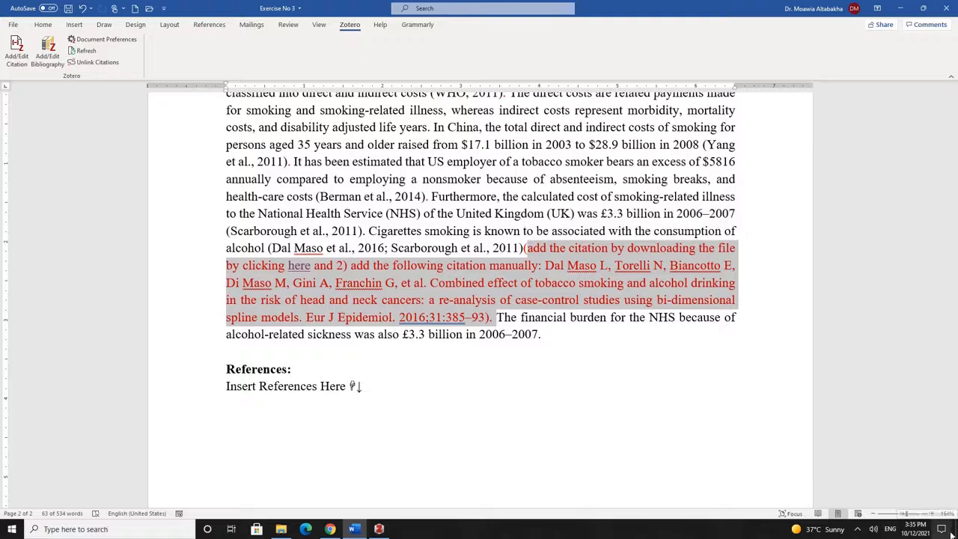
key("Delete")
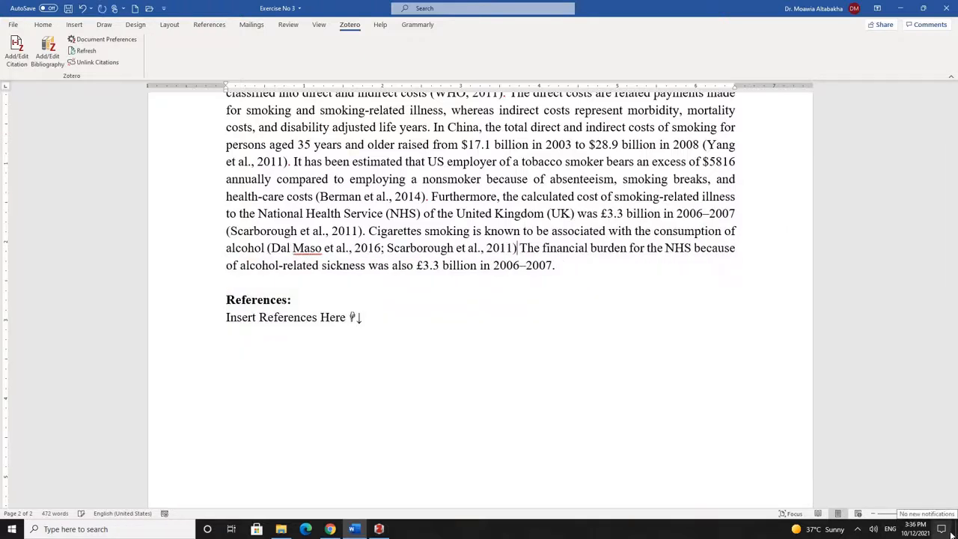
type(".")
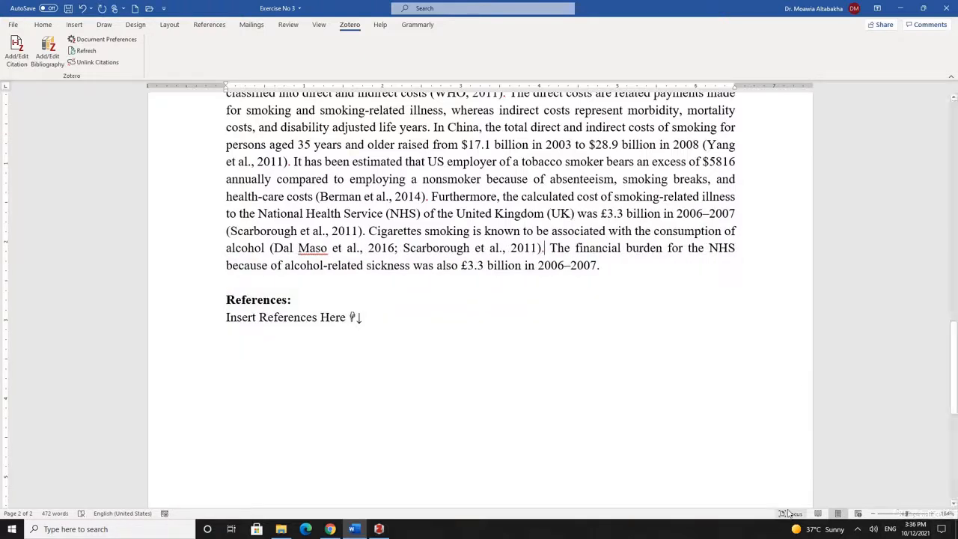
scroll(653, 442, "up", 5)
scroll(653, 442, "down", 6)
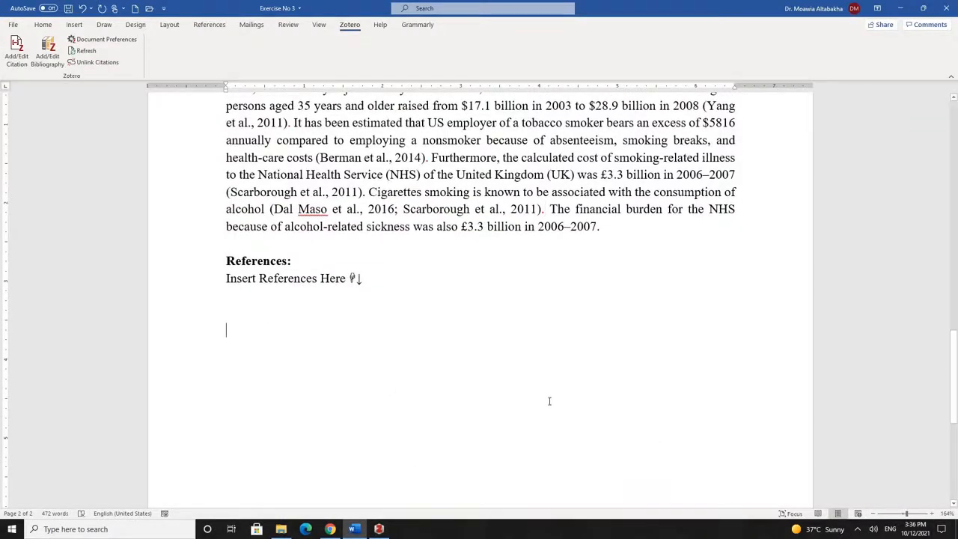
Add the Zotero bibliography on the empty line under the References heading
left_click(244, 309)
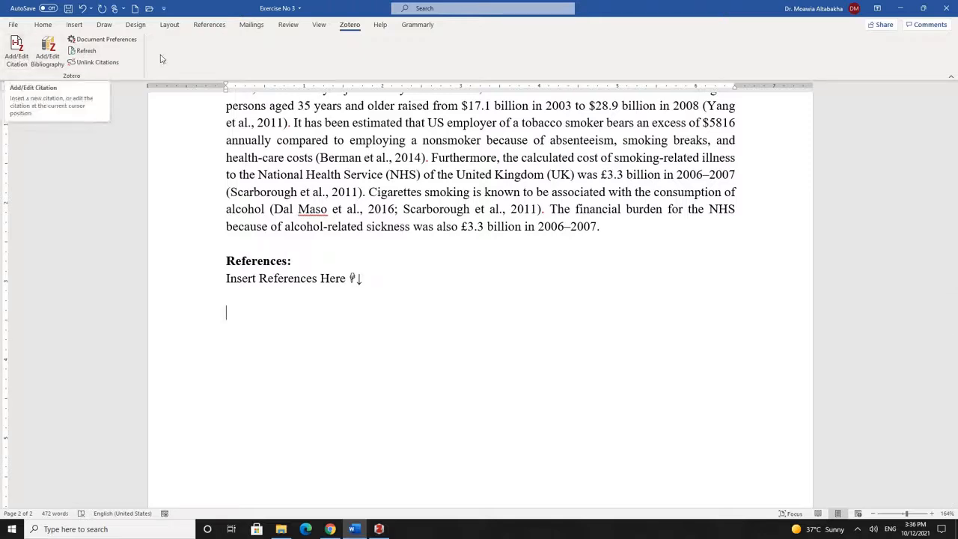
left_click(47, 57)
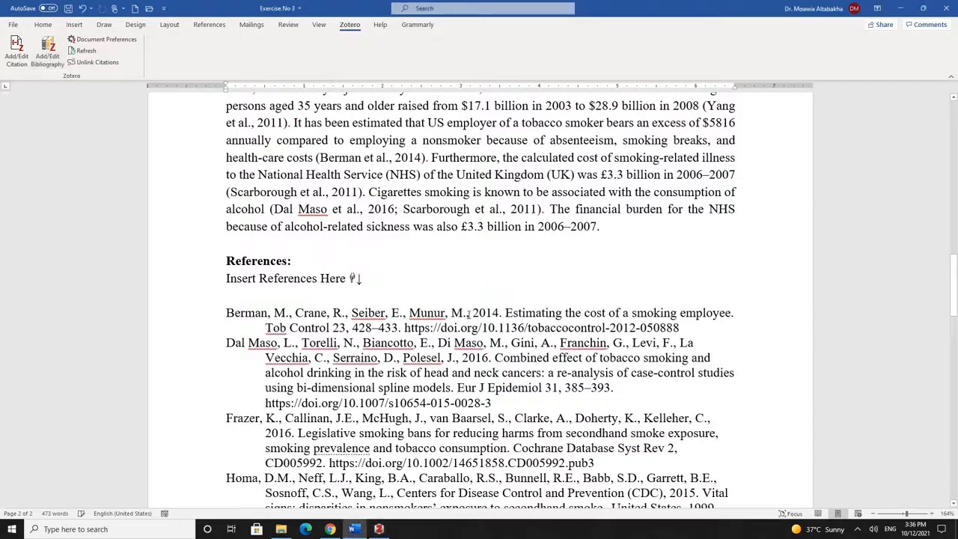
scroll(462, 183, "down", 6)
scroll(462, 183, "down", 3)
scroll(461, 184, "up", 6)
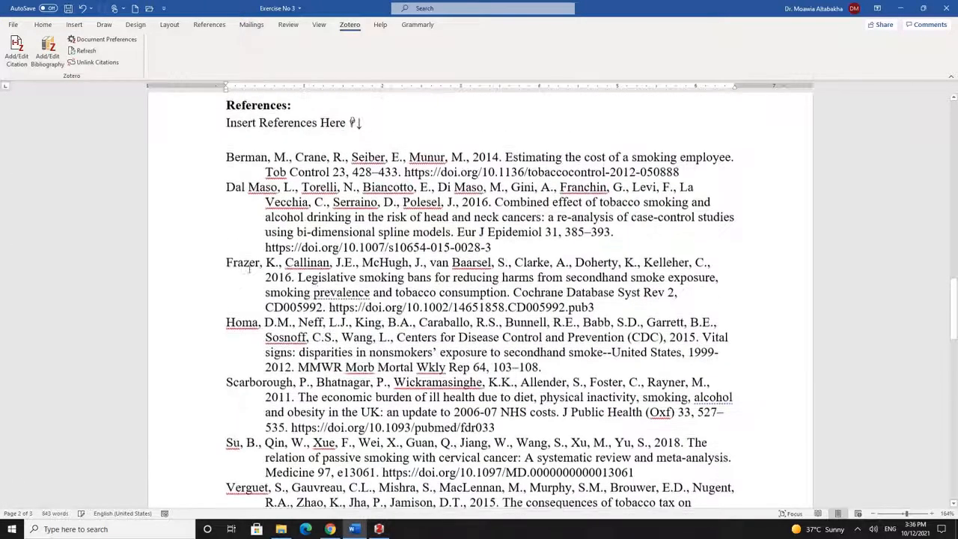
Review the bibliography entries from Berman et al. 2014 to Yang et al. 2011, highlighting the Dal Maso reference
left_click_drag(227, 158, 234, 187)
left_click_drag(227, 263, 235, 263)
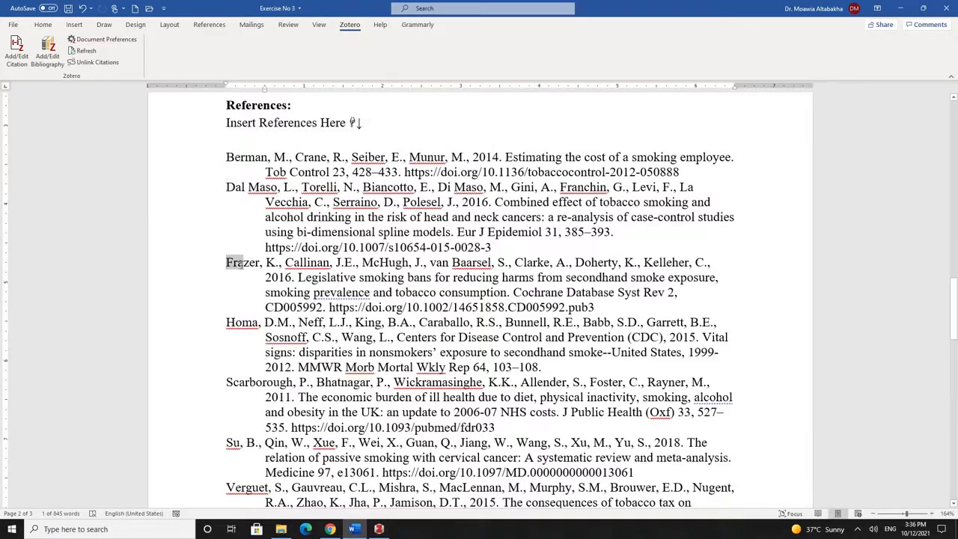
scroll(208, 265, "down", 7)
scroll(208, 264, "down", 9)
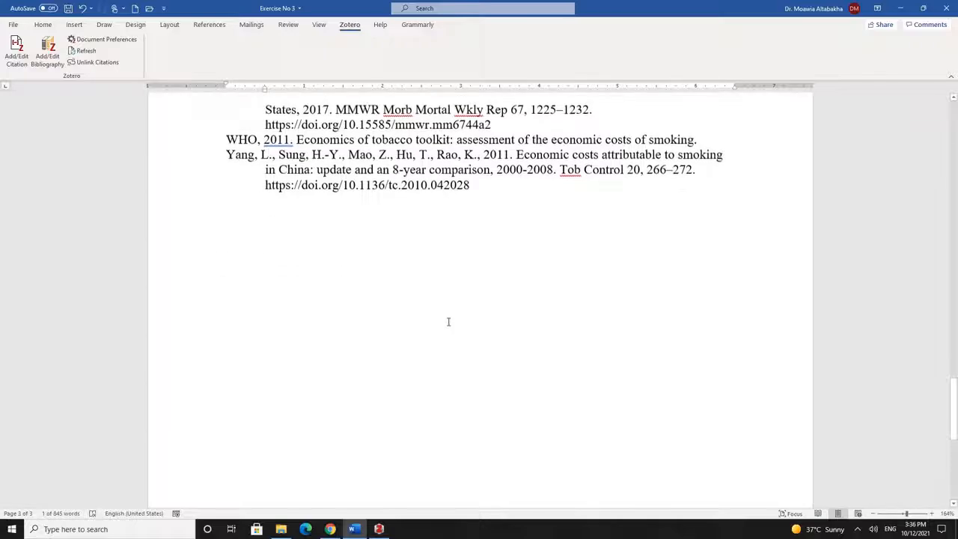
scroll(449, 320, "up", 13)
scroll(441, 309, "up", 12)
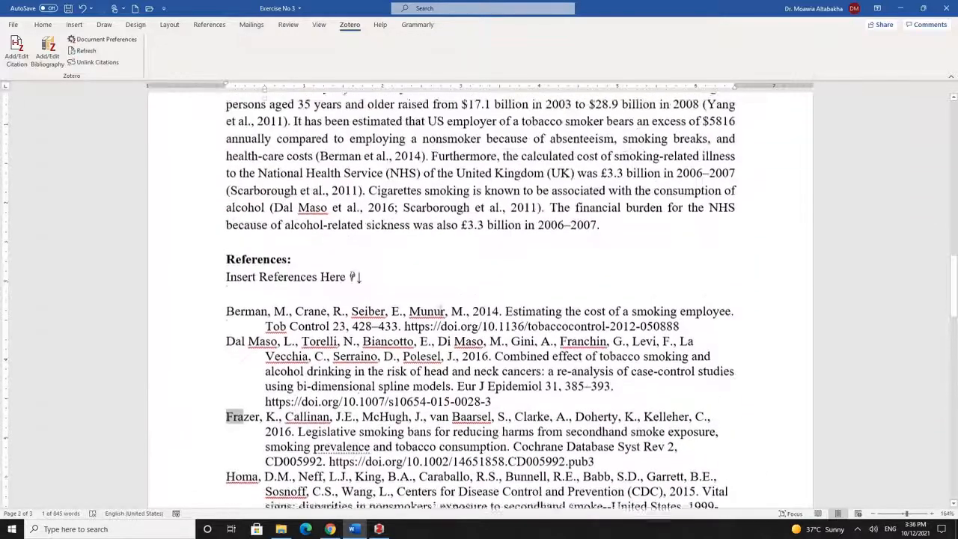
scroll(442, 305, "up", 10)
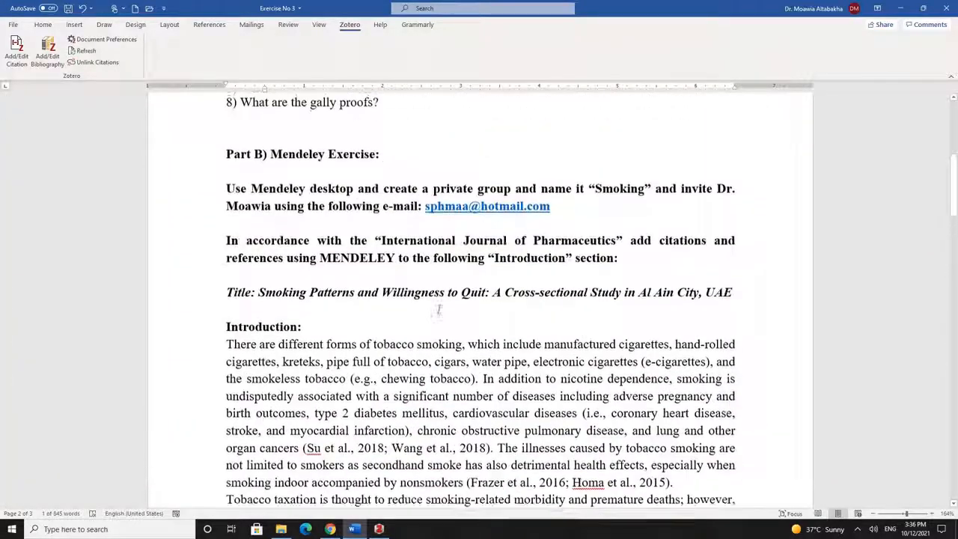
scroll(420, 306, "down", 4)
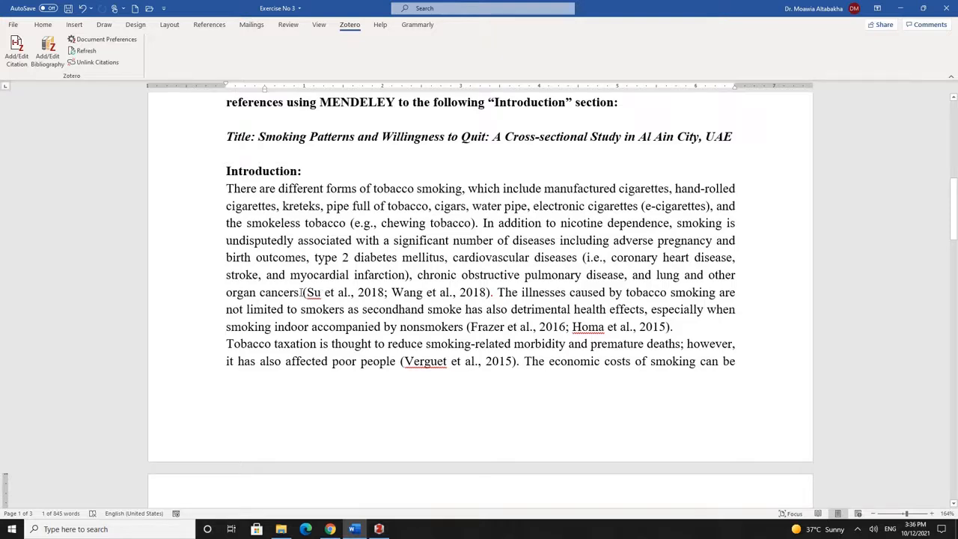
left_click(301, 292)
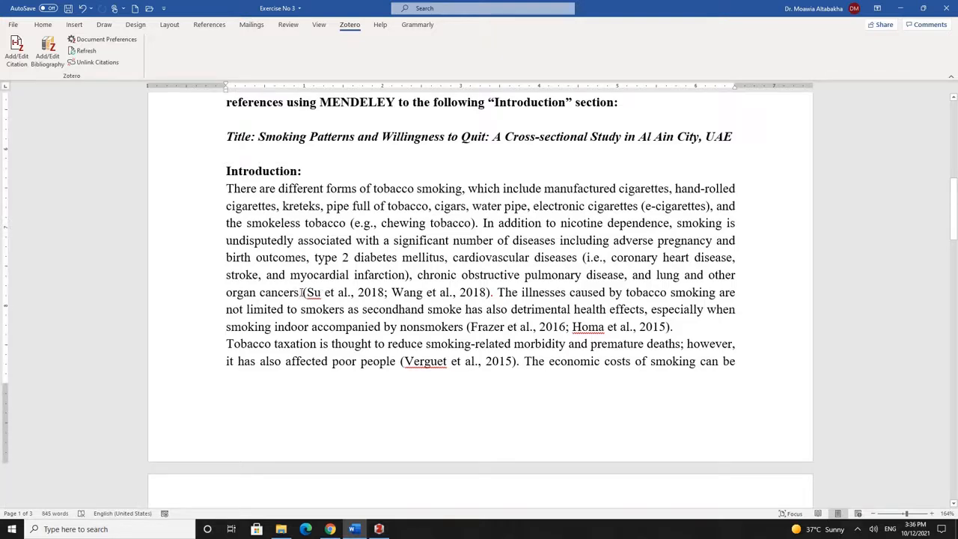
left_click_drag(302, 292, 462, 293)
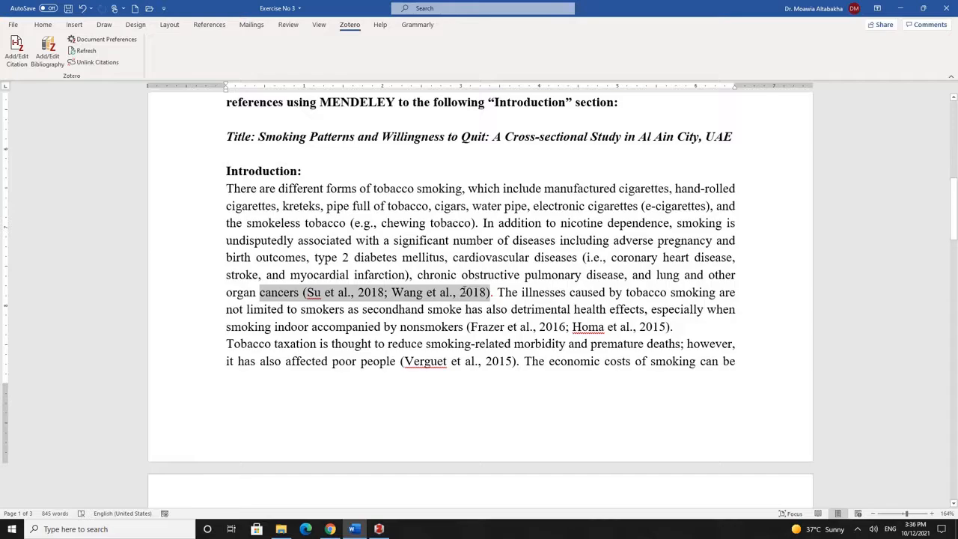
scroll(320, 309, "down", 15)
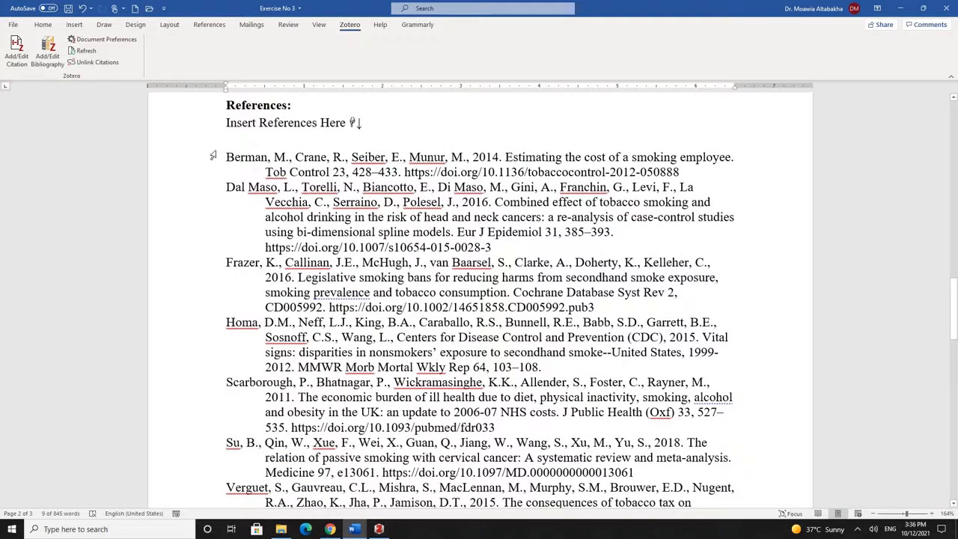
left_click_drag(223, 153, 689, 169)
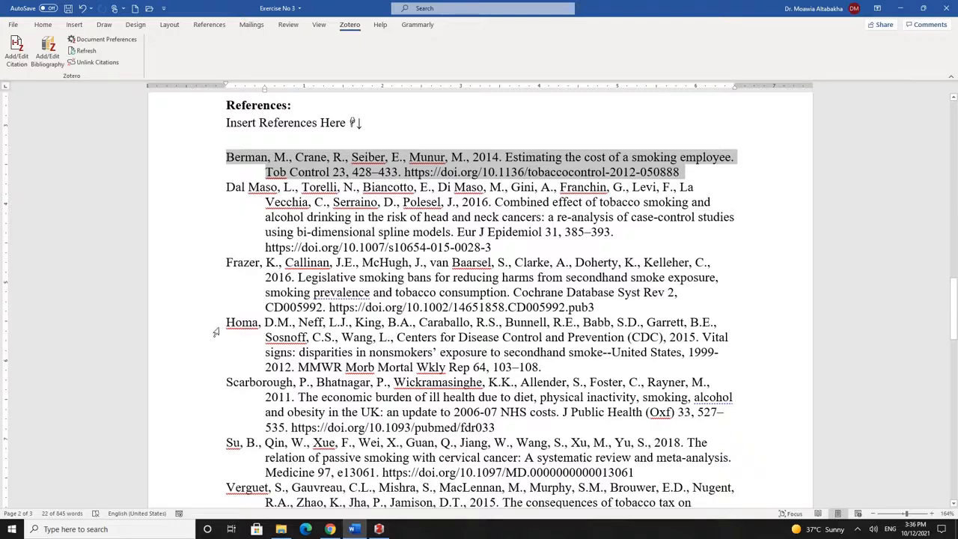
left_click_drag(223, 323, 557, 369)
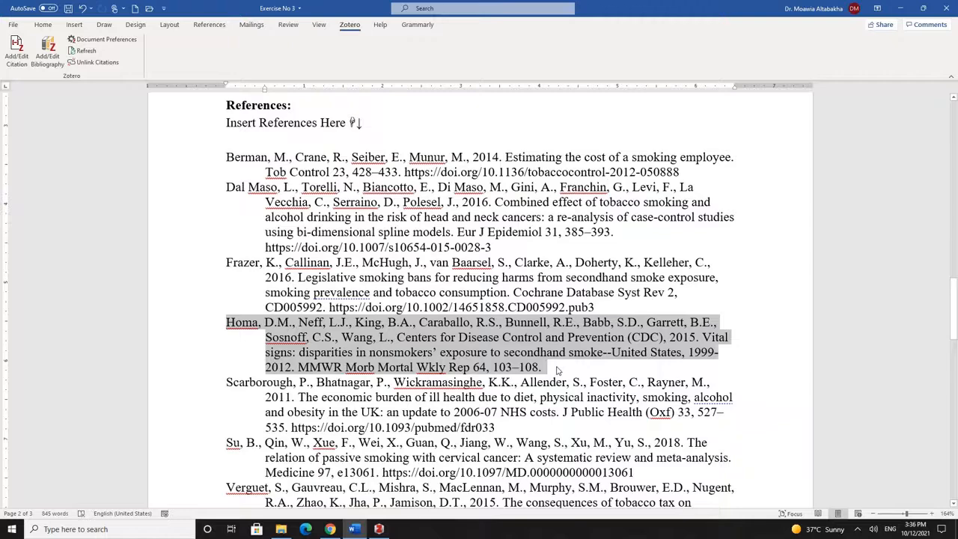
scroll(270, 360, "down", 15)
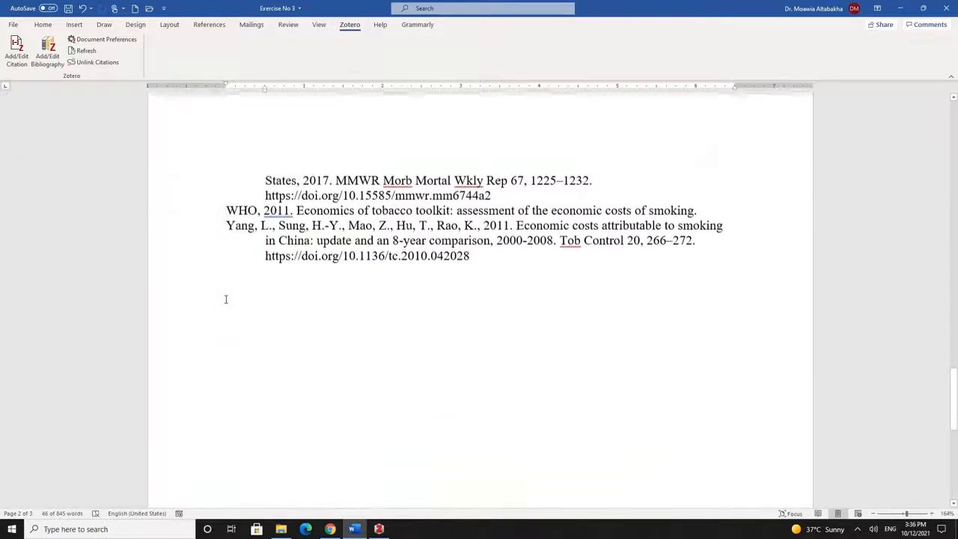
scroll(225, 298, "up", 15)
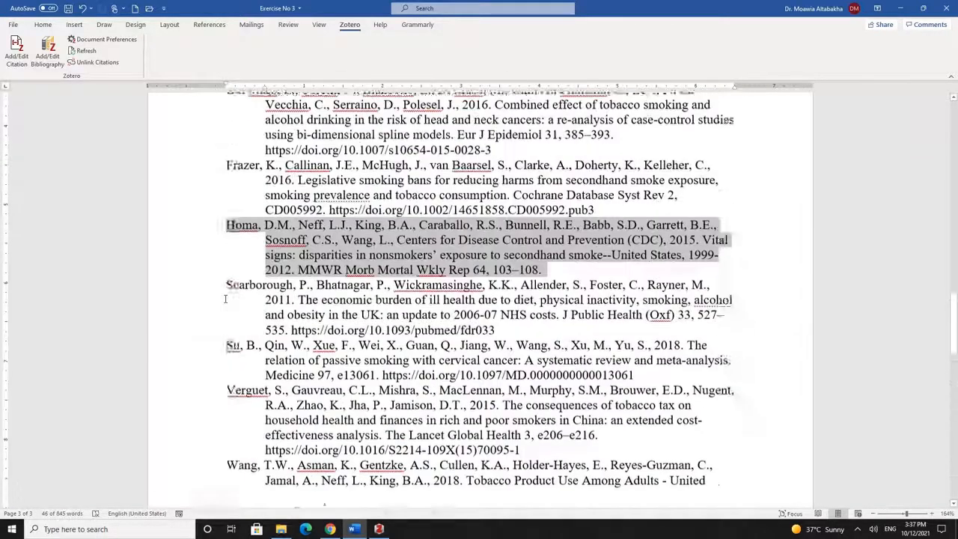
scroll(225, 300, "up", 20)
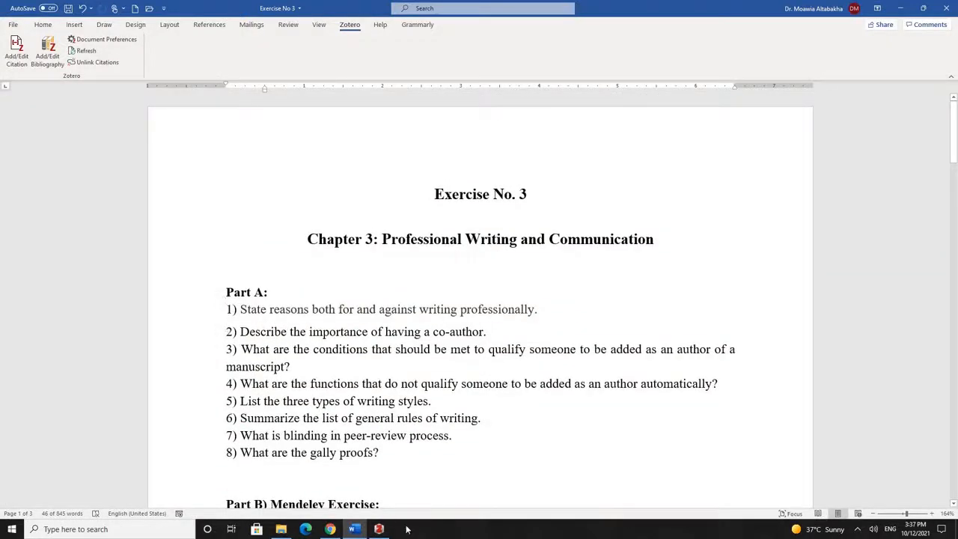
left_click(859, 529)
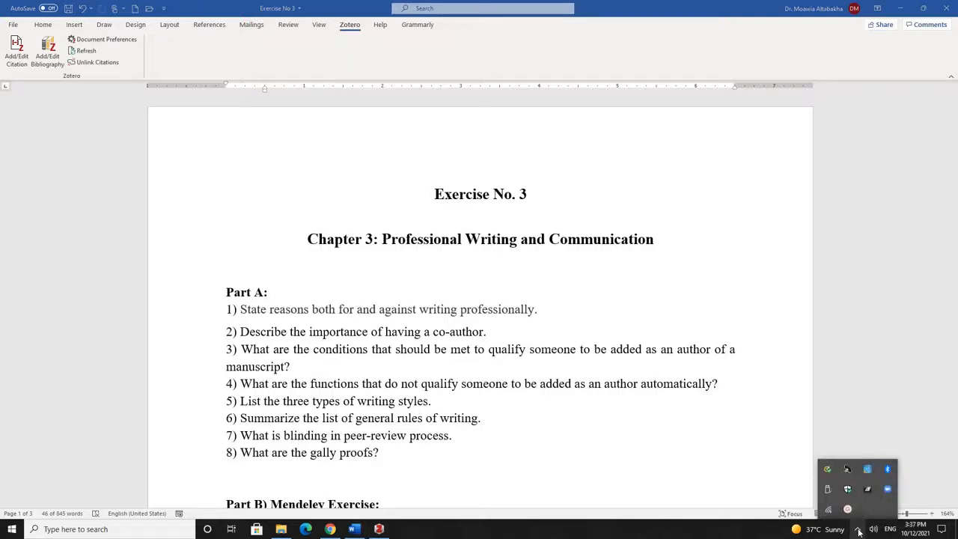
left_click(848, 509)
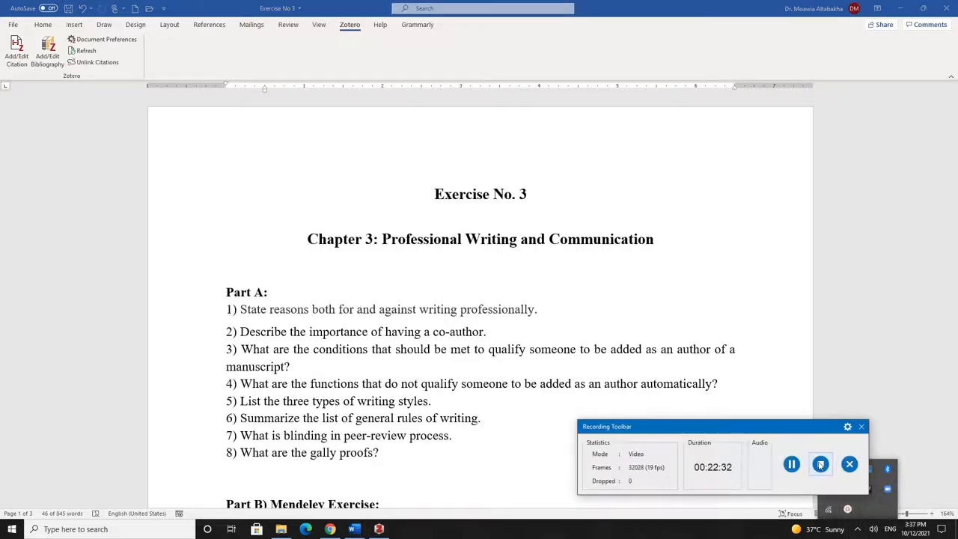